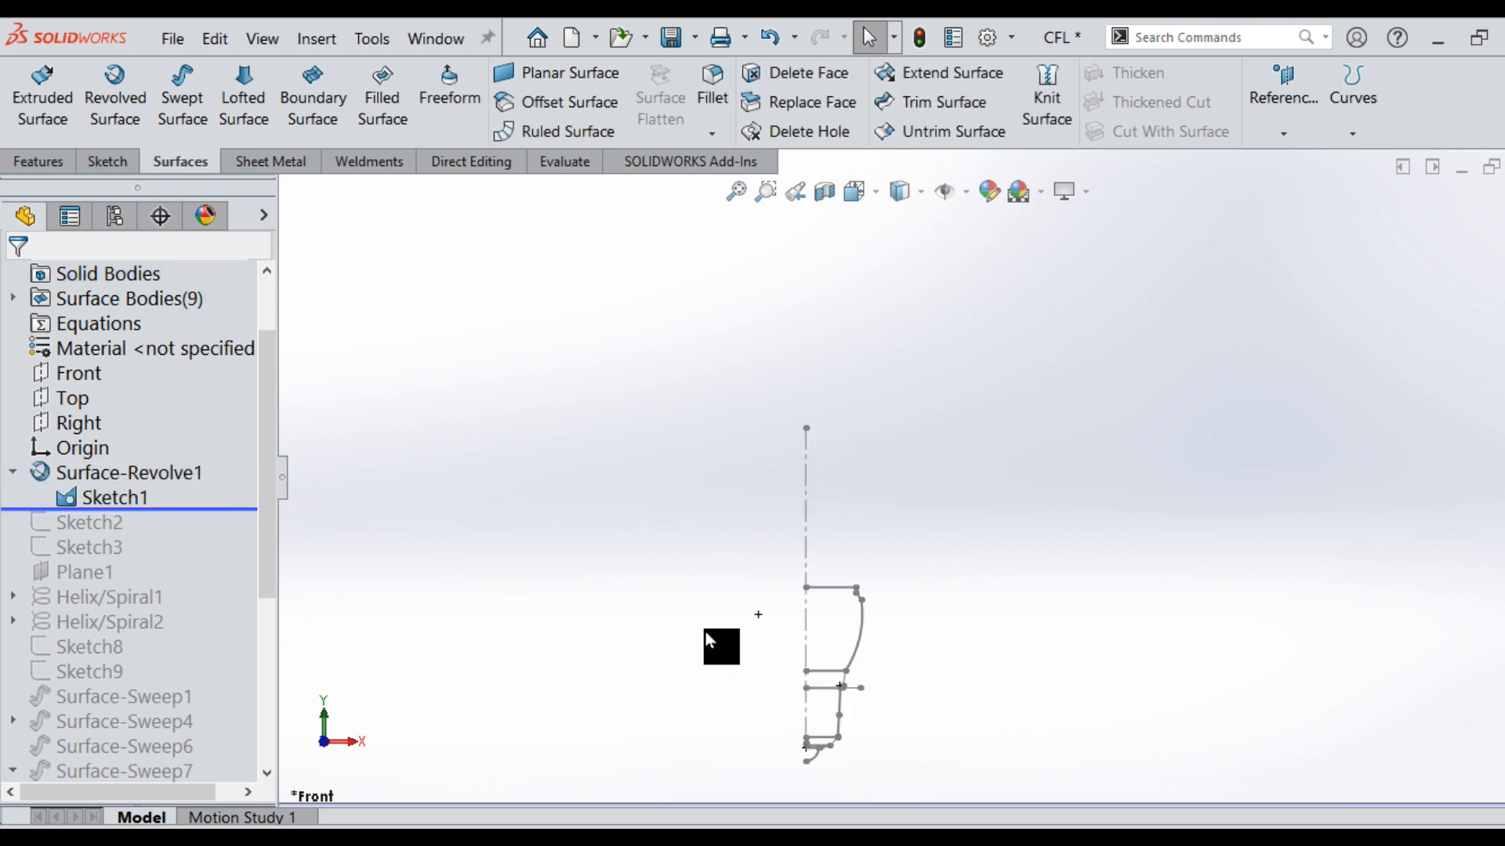
# Display the dimensions of Sketch1 under Surface-Revolve1 and move the R1.50 dimension clear of the profile.
pyautogui.scroll(-8, 865, 614)
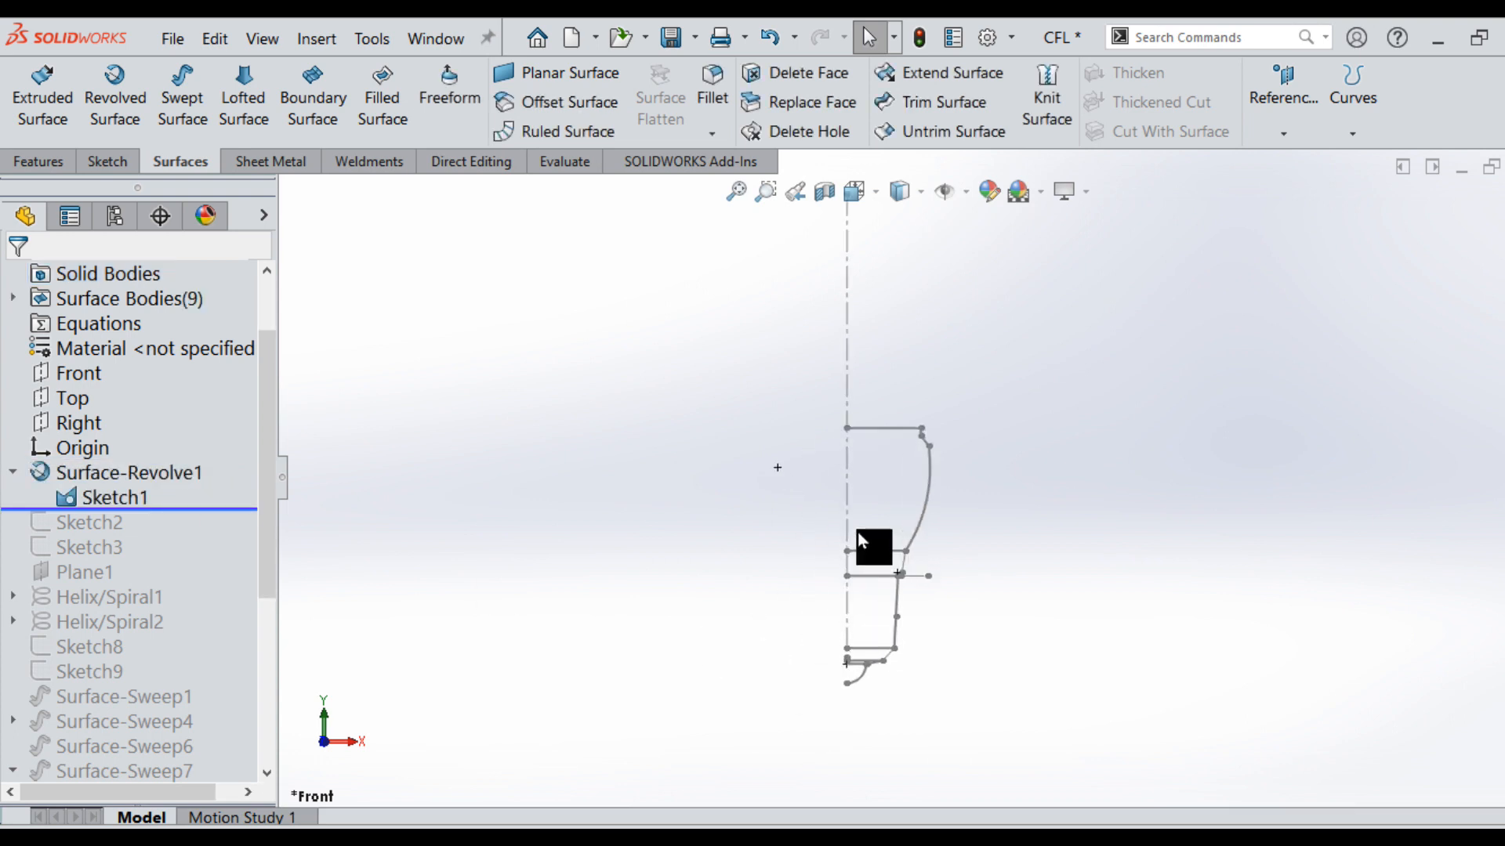
pyautogui.scroll(-3, 882, 637)
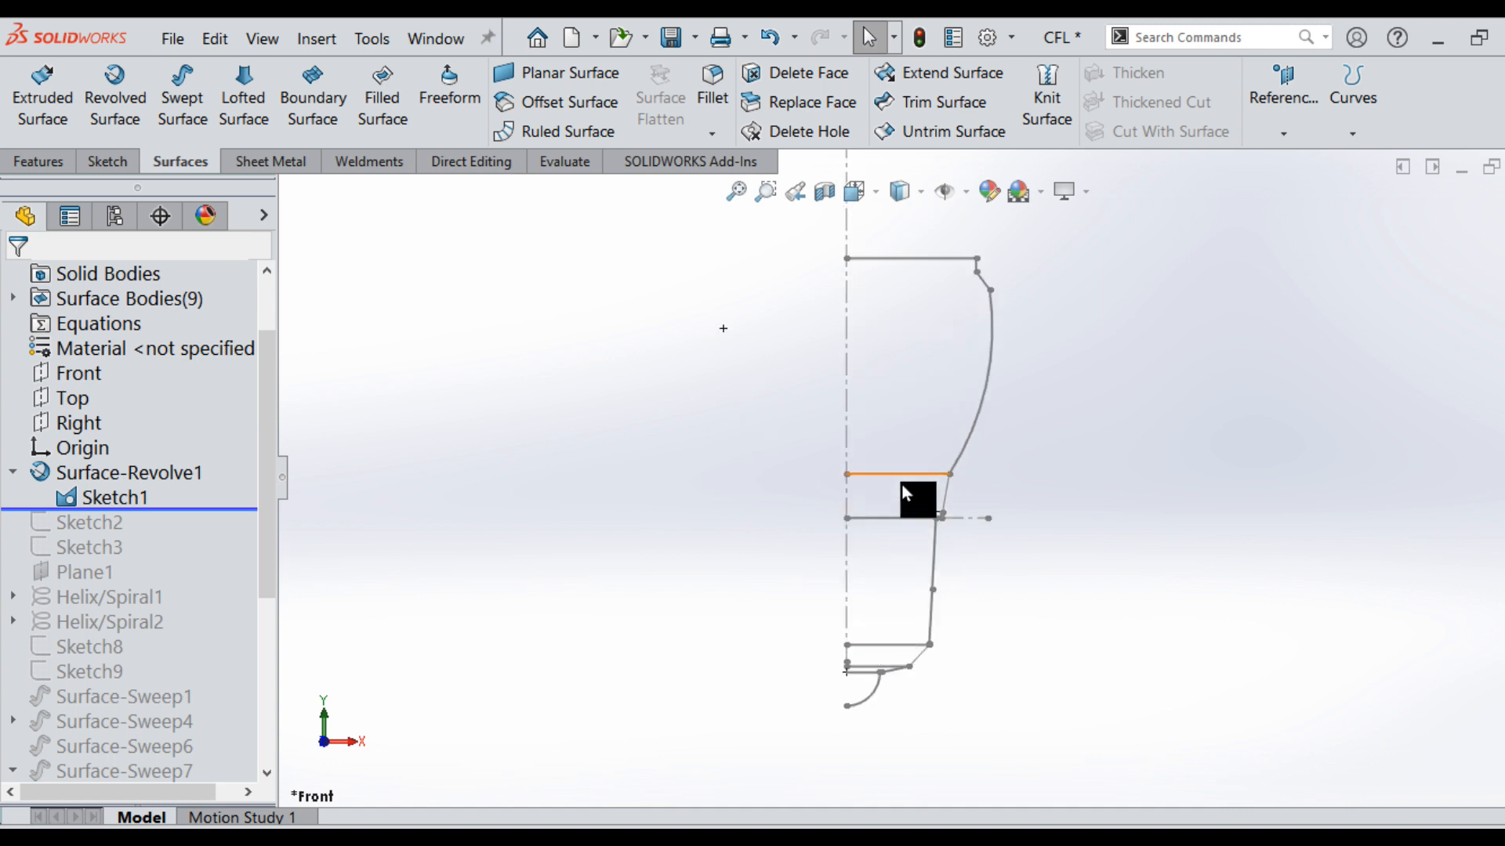
pyautogui.click(108, 502)
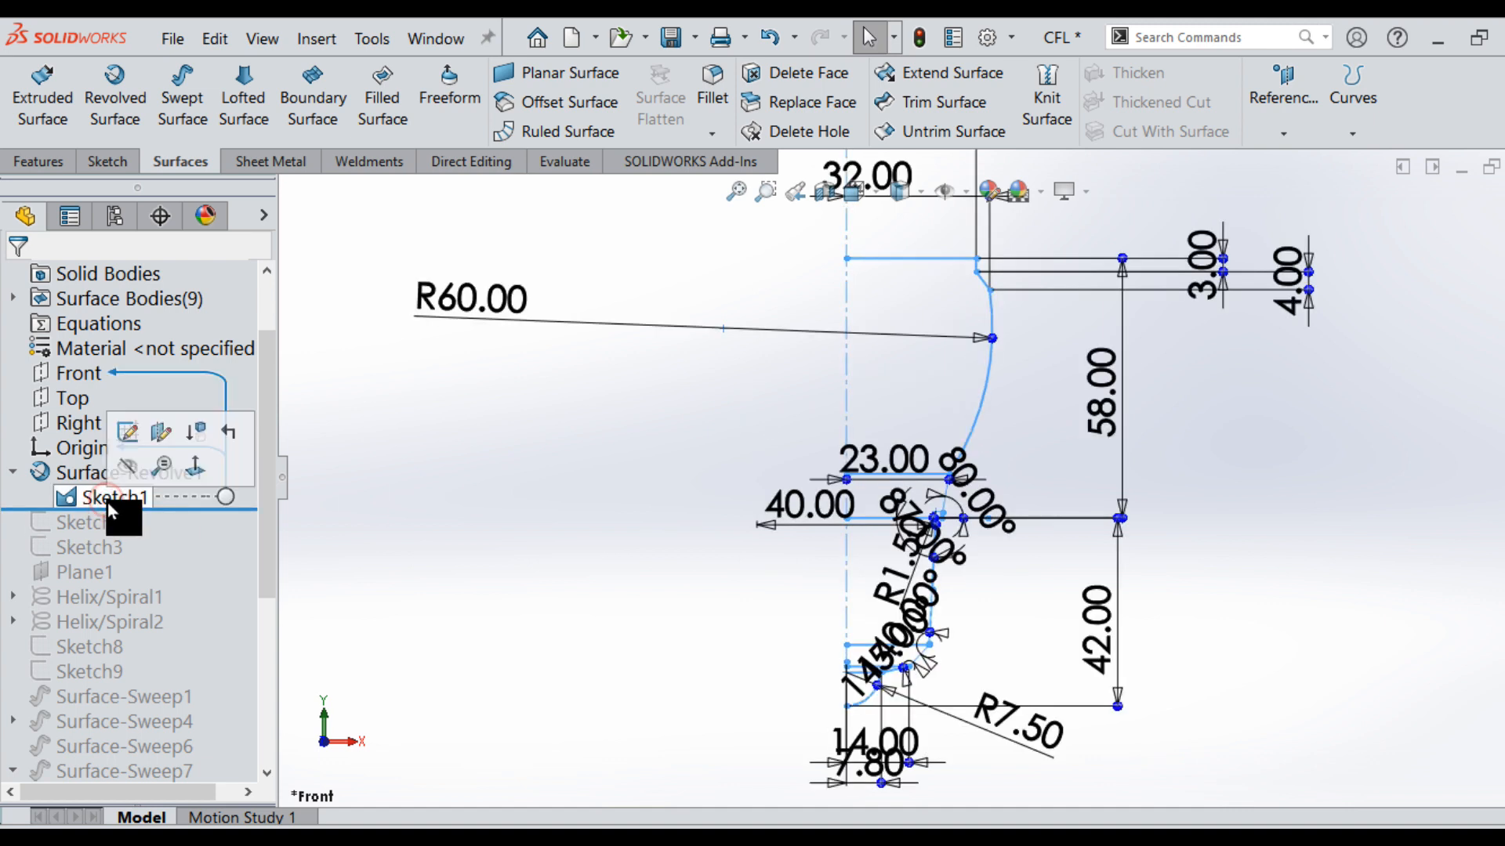
pyautogui.moveTo(893, 594); pyautogui.dragTo(634, 612)
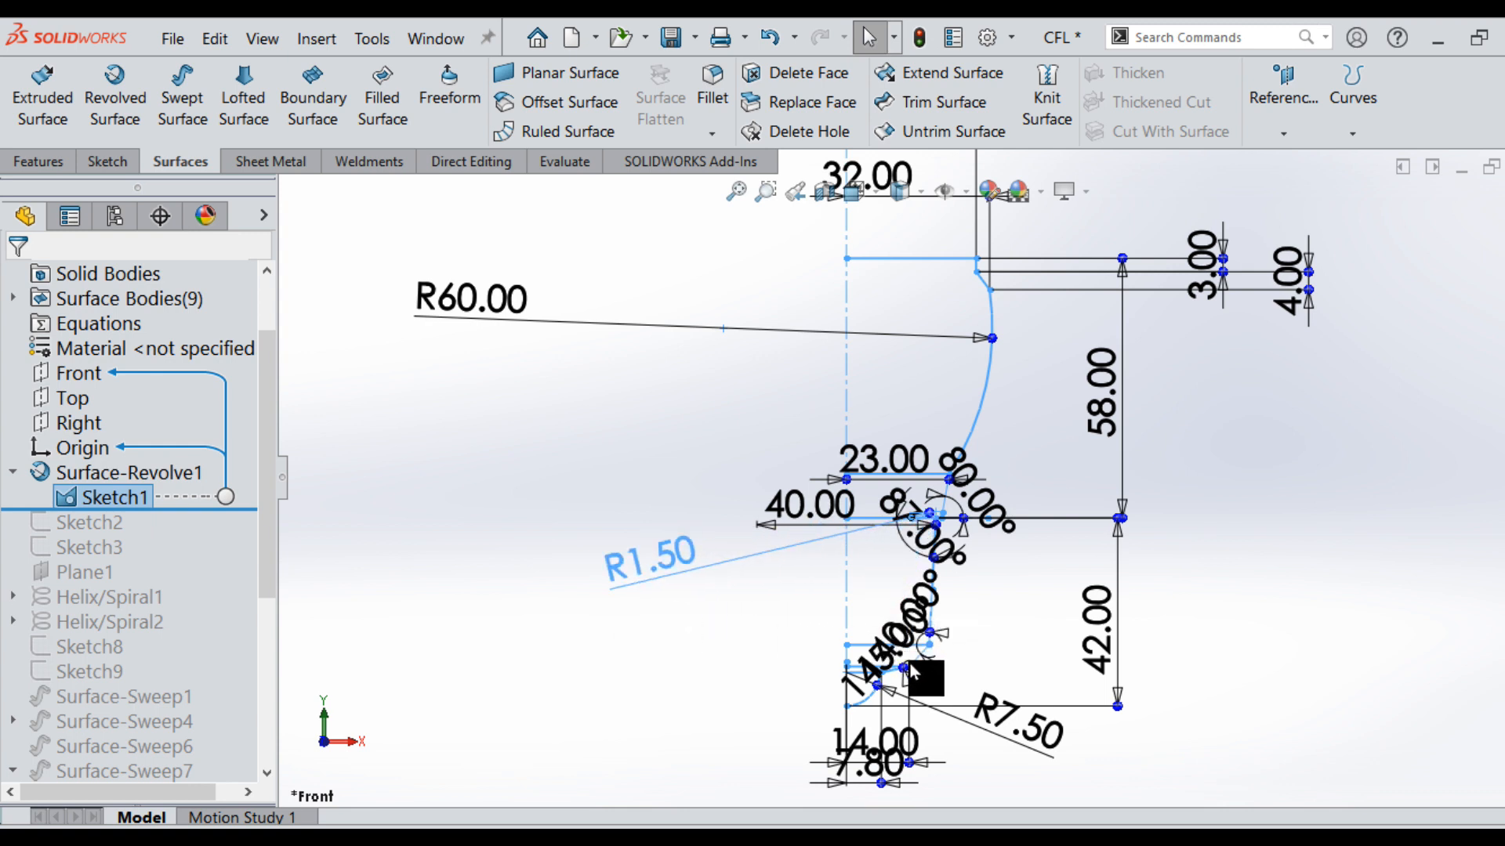
pyautogui.click(749, 631)
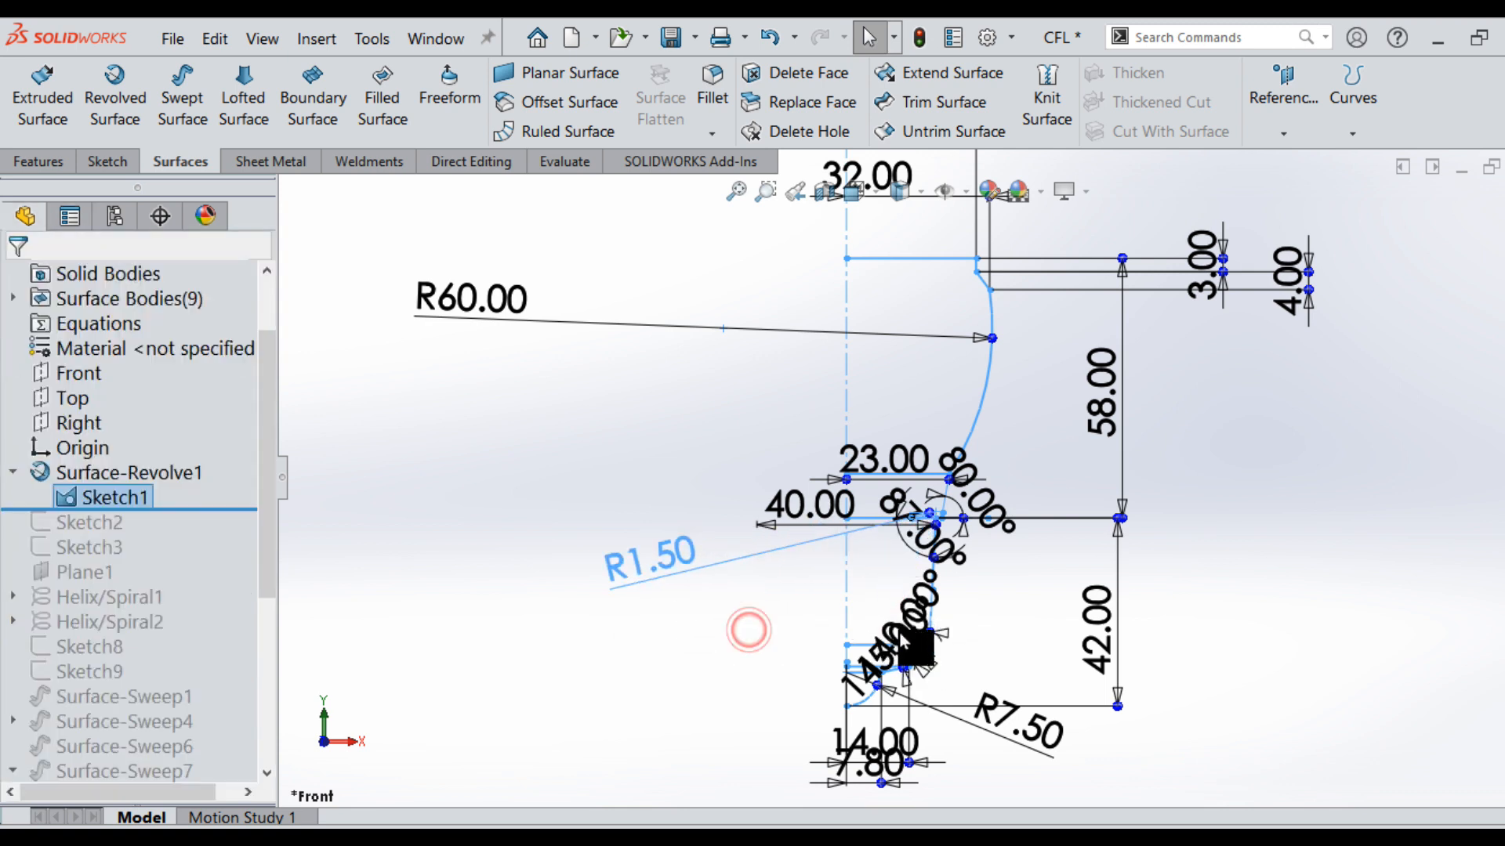
pyautogui.click(126, 500)
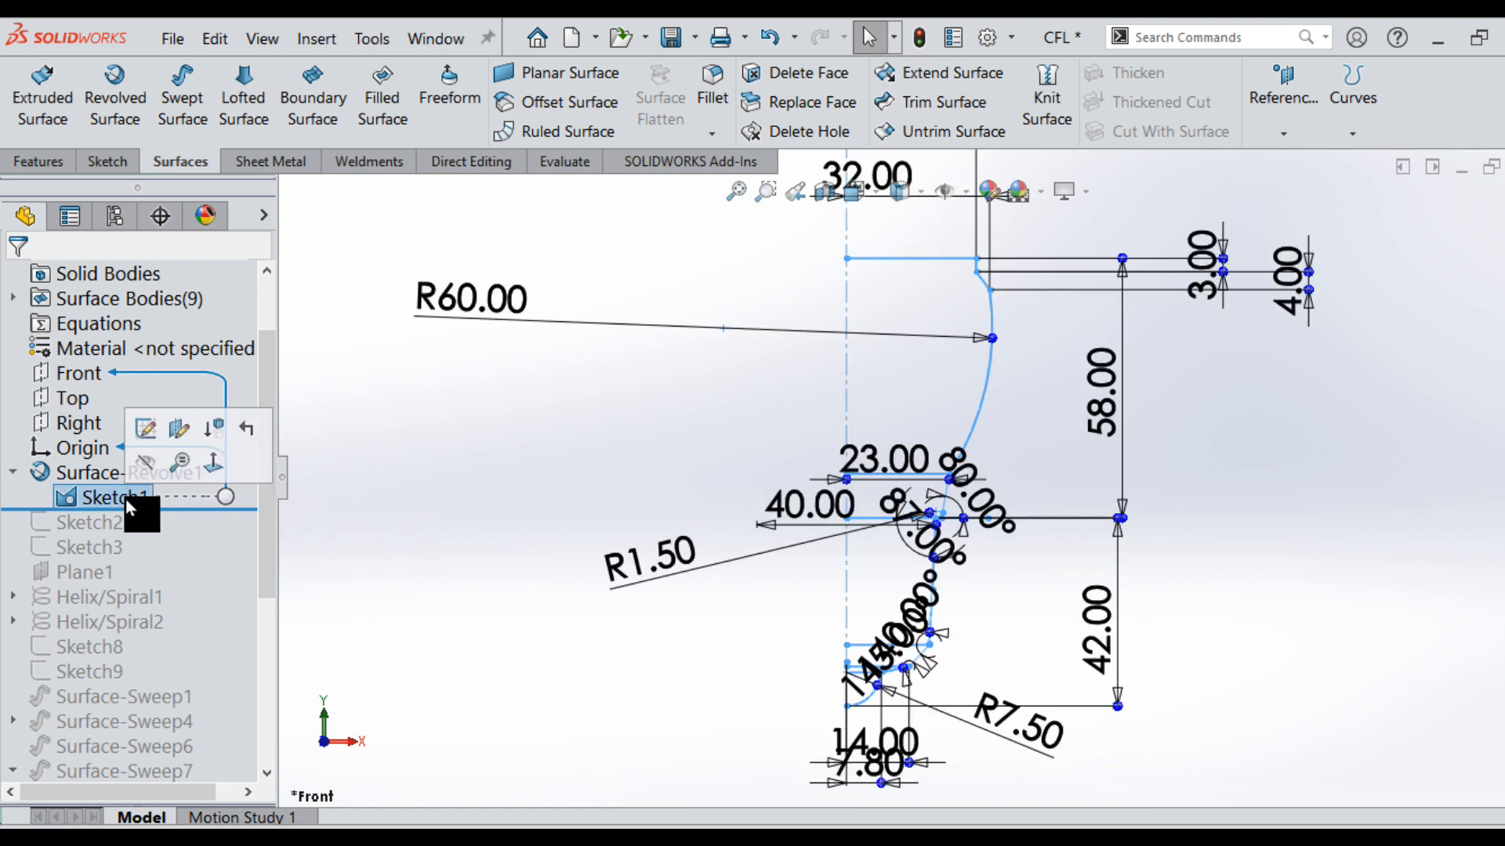
# Examine the dimensions of the revolve profile in Sketch1, then clear the selection.
pyautogui.scroll(5, 827, 459)
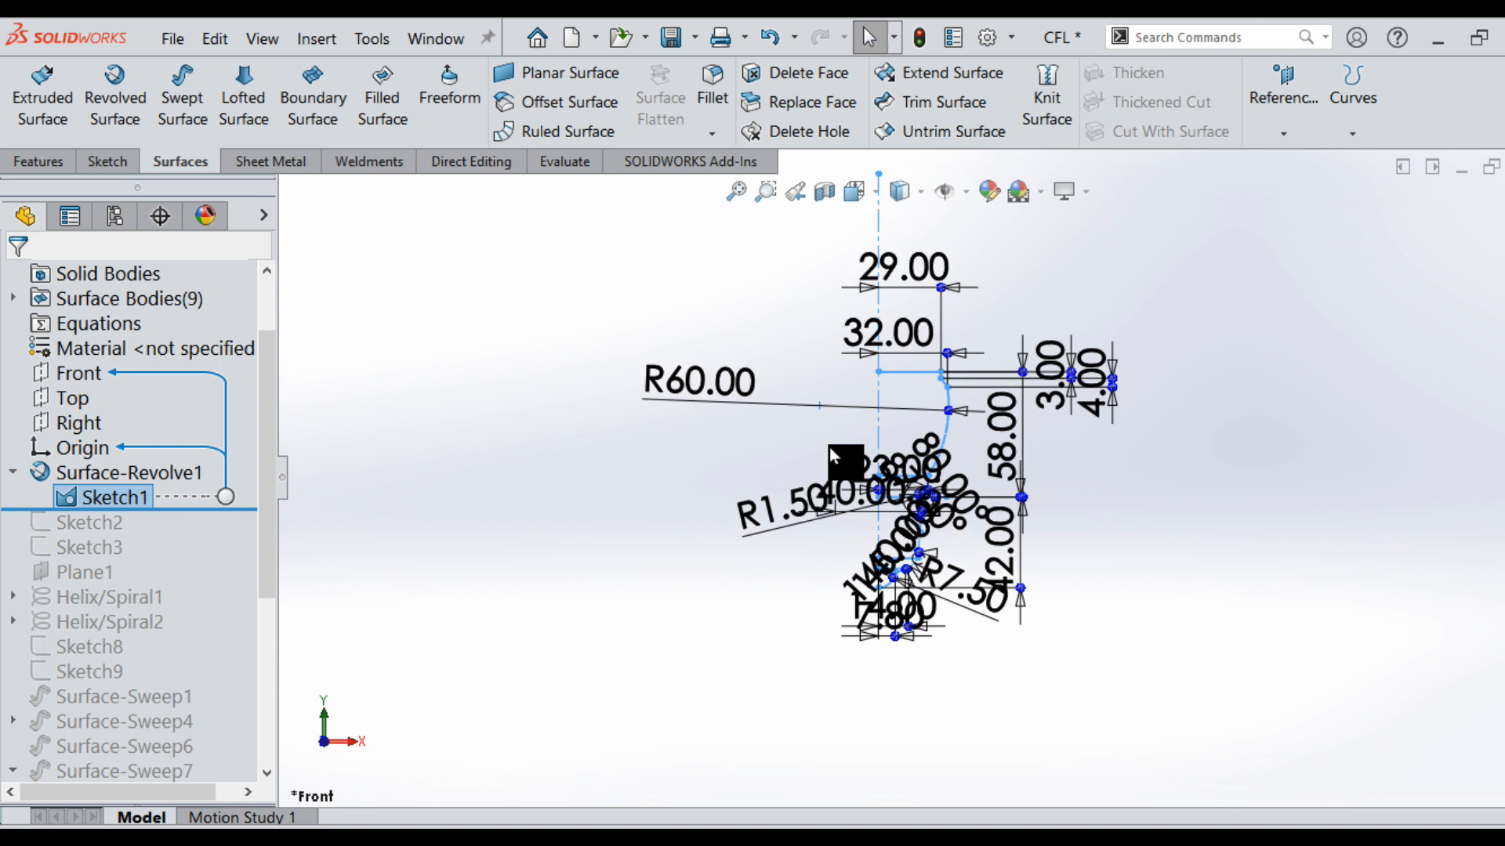
pyautogui.scroll(-3, 813, 411)
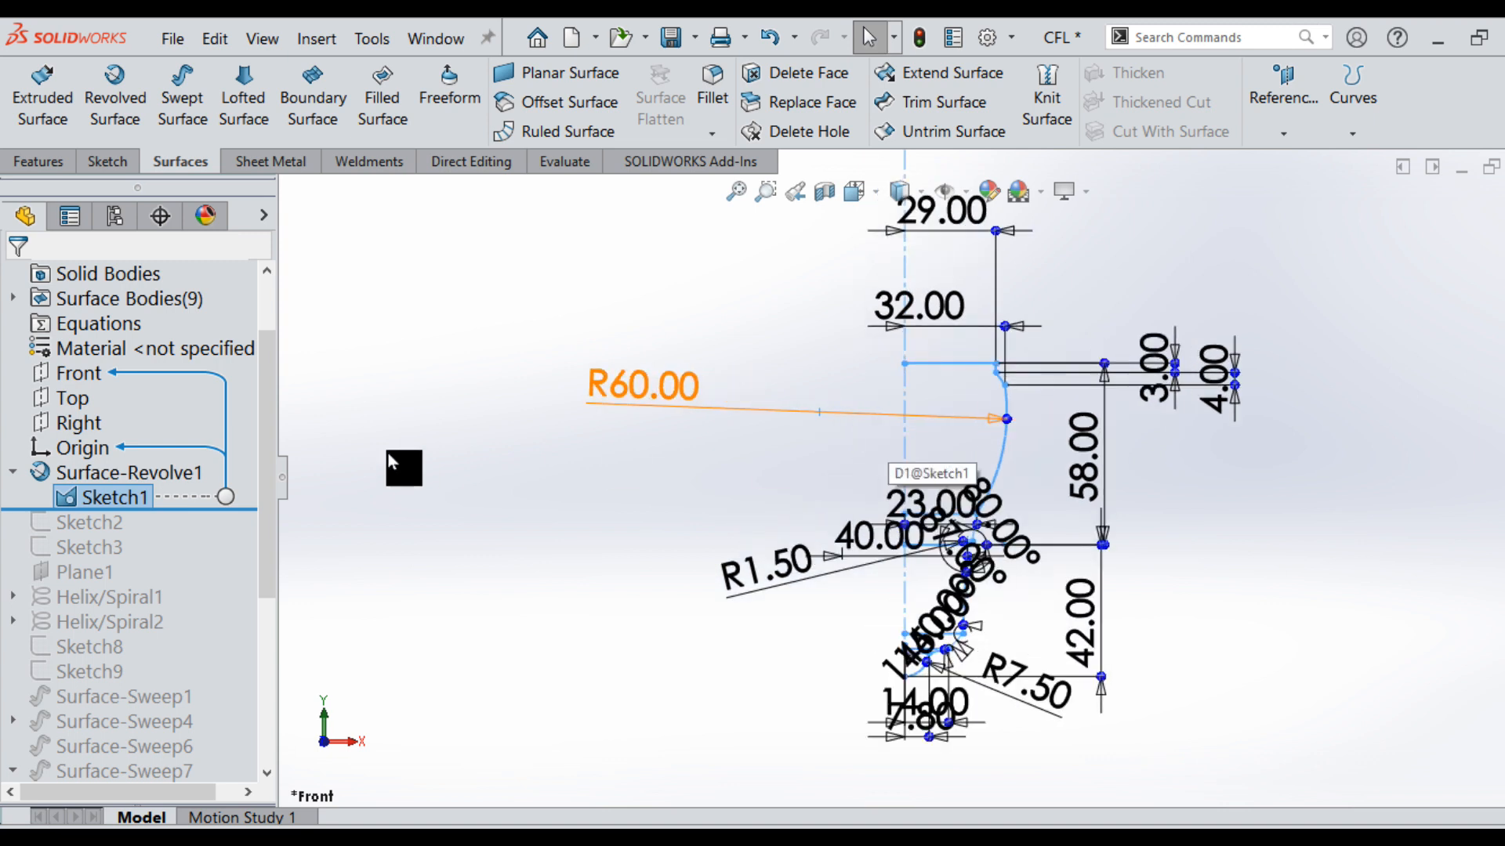
pyautogui.click(149, 496)
pyautogui.click(116, 497)
pyautogui.click(383, 485)
pyautogui.click(382, 498)
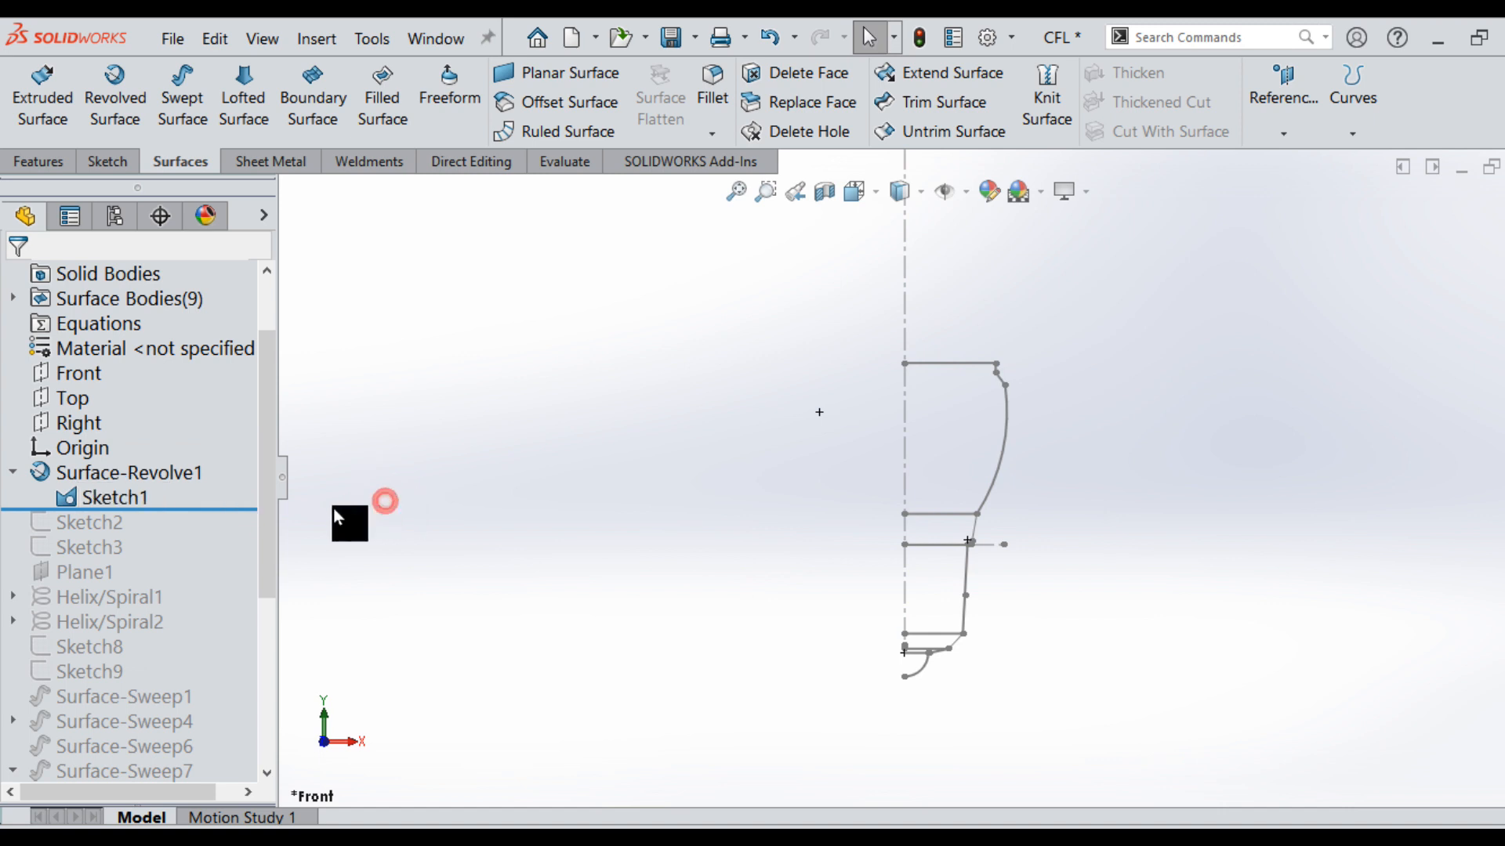
# Show the revolved surface body of Surface-Revolve1 around the profile's centreline.
pyautogui.click(182, 475)
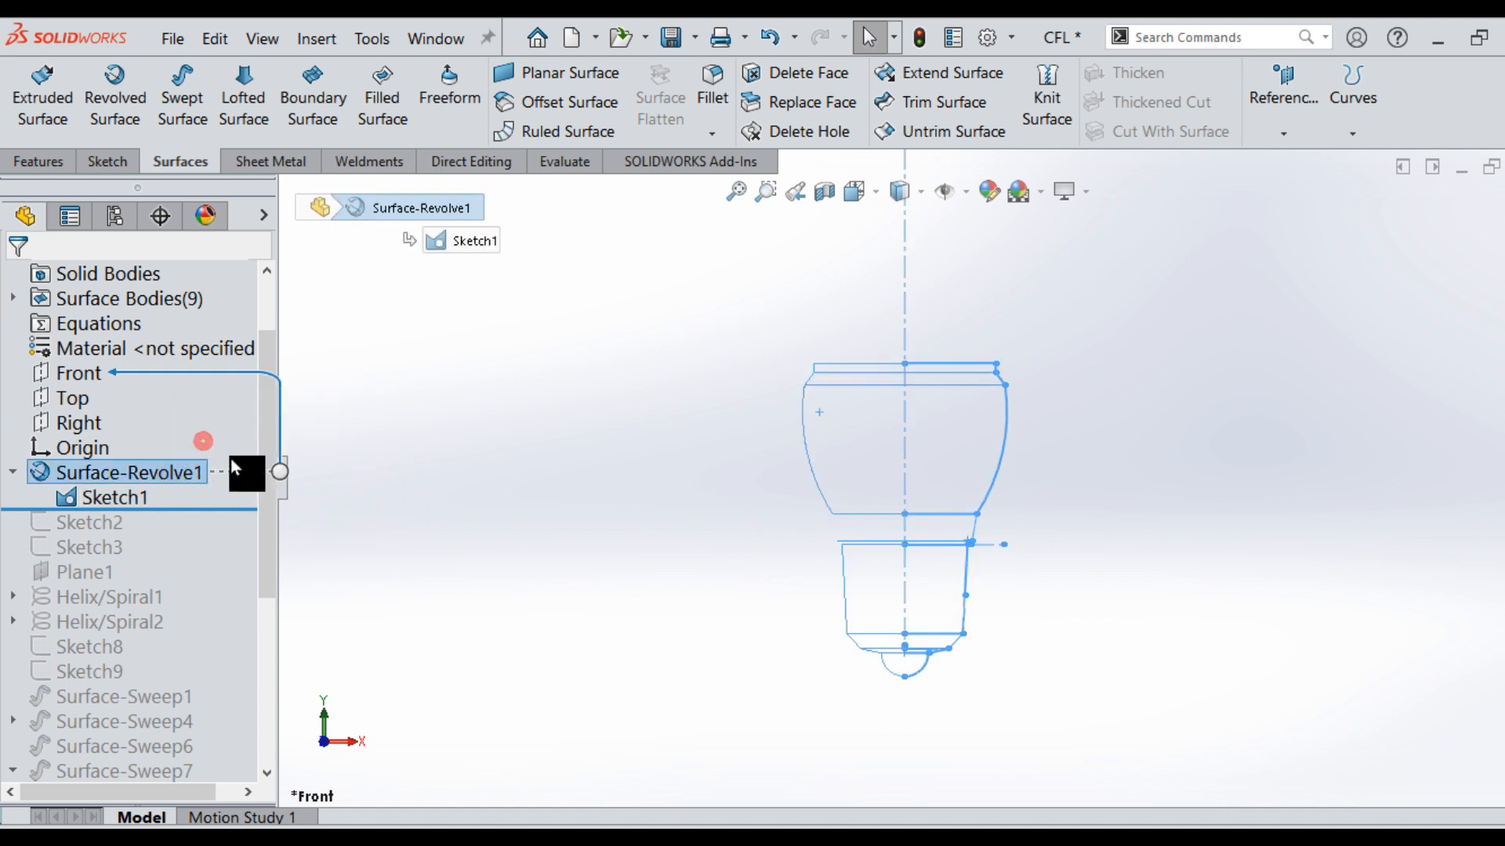
pyautogui.click(396, 446)
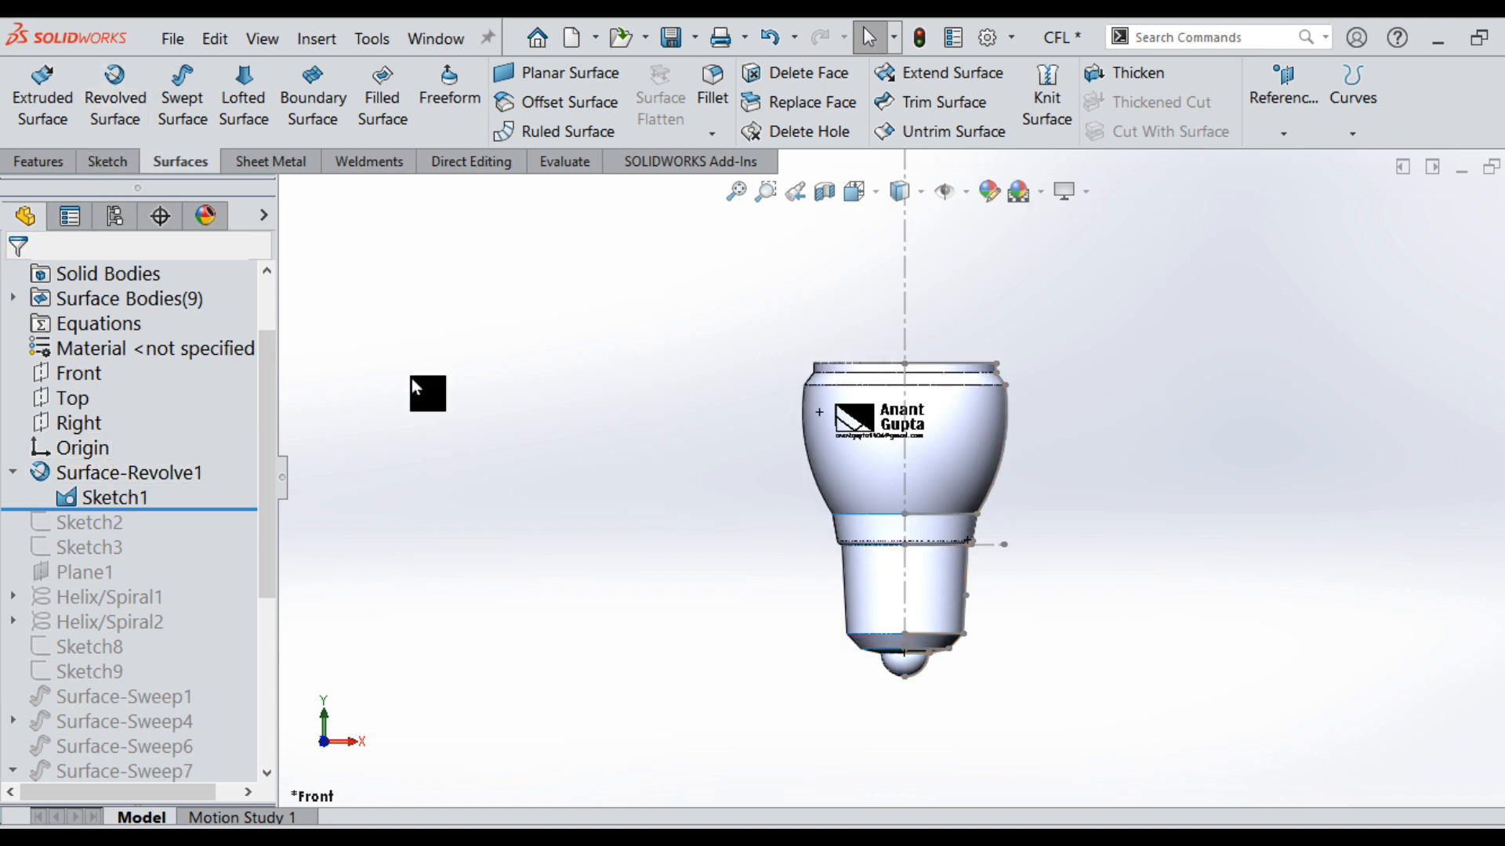
pyautogui.click(774, 516)
# Section the bulb base parallel to the Front plane at a 5 mm offset, examine its interior, and turn the section off.
pyautogui.click(828, 197)
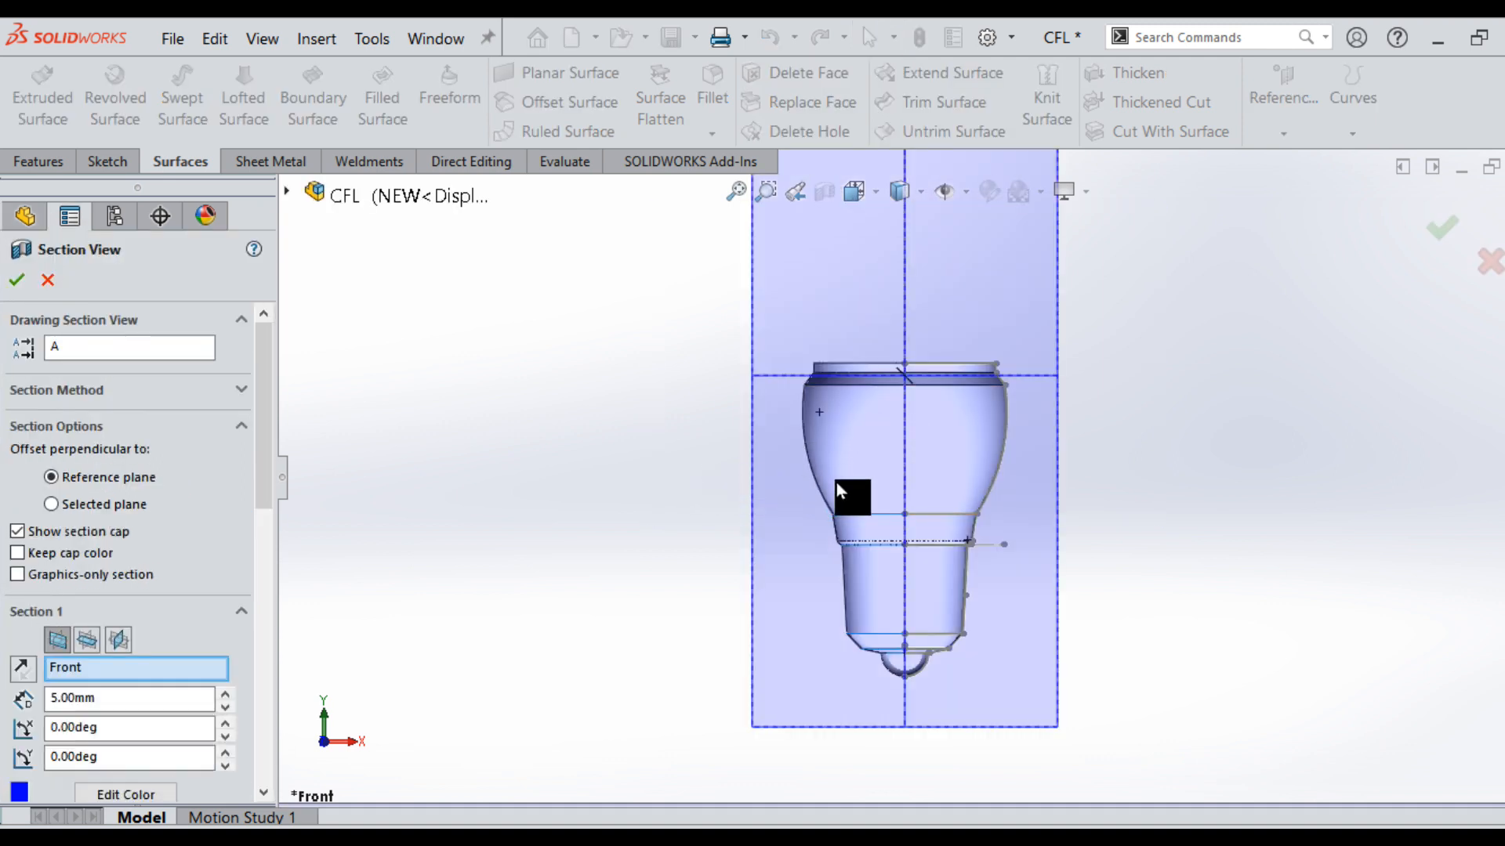
pyautogui.press('f')
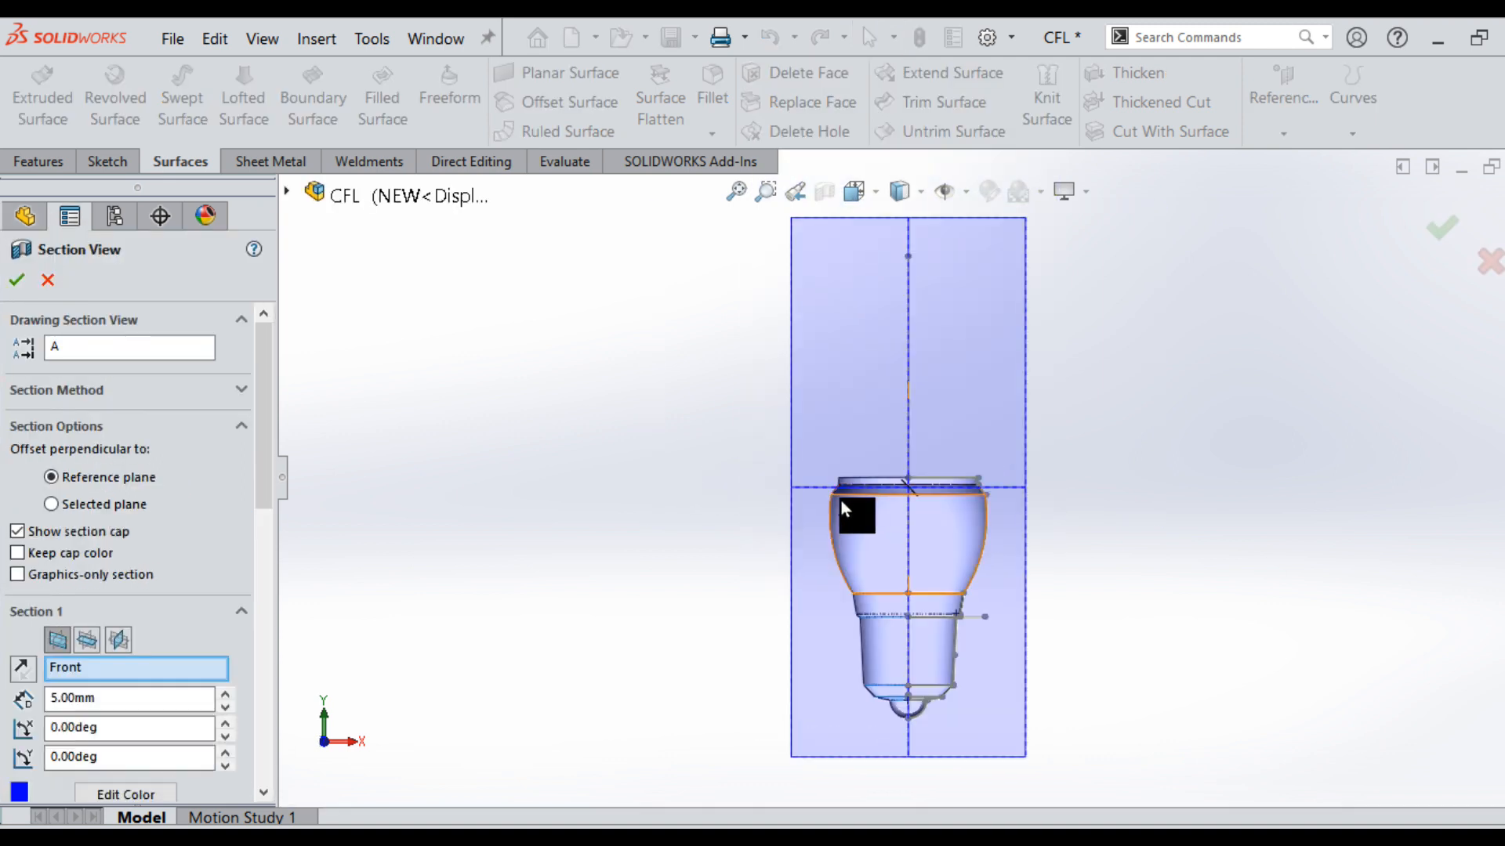
pyautogui.click(17, 280)
pyautogui.moveTo(1113, 676); pyautogui.dragTo(972, 559, button='middle')
pyautogui.scroll(1, 972, 559)
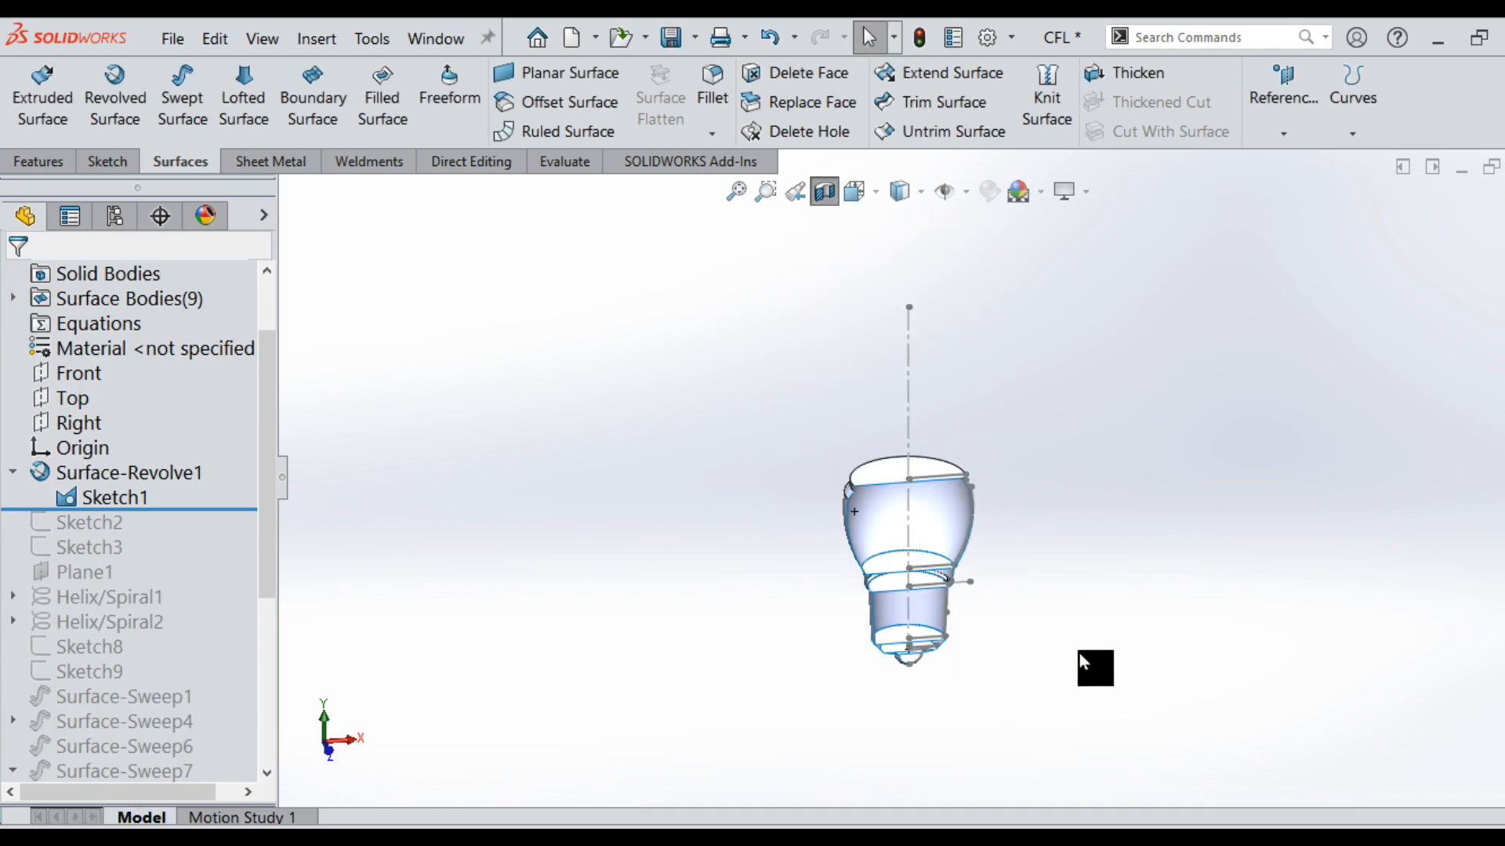
pyautogui.scroll(-5, 972, 559)
pyautogui.moveTo(838, 499); pyautogui.dragTo(733, 497, button='middle')
pyautogui.scroll(3, 1112, 612)
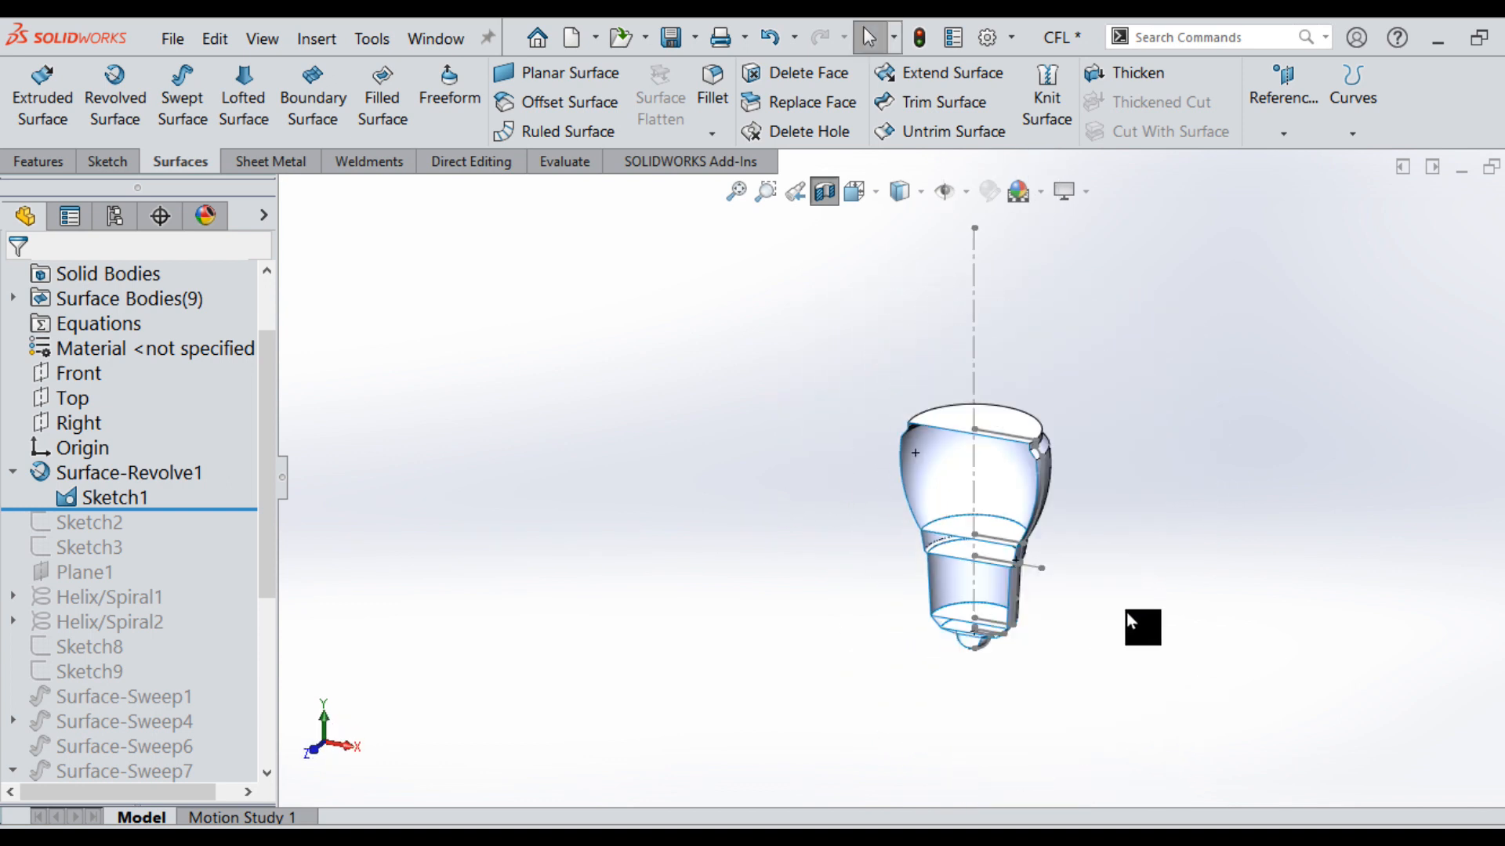
pyautogui.scroll(-2, 985, 481)
pyautogui.scroll(-3, 817, 403)
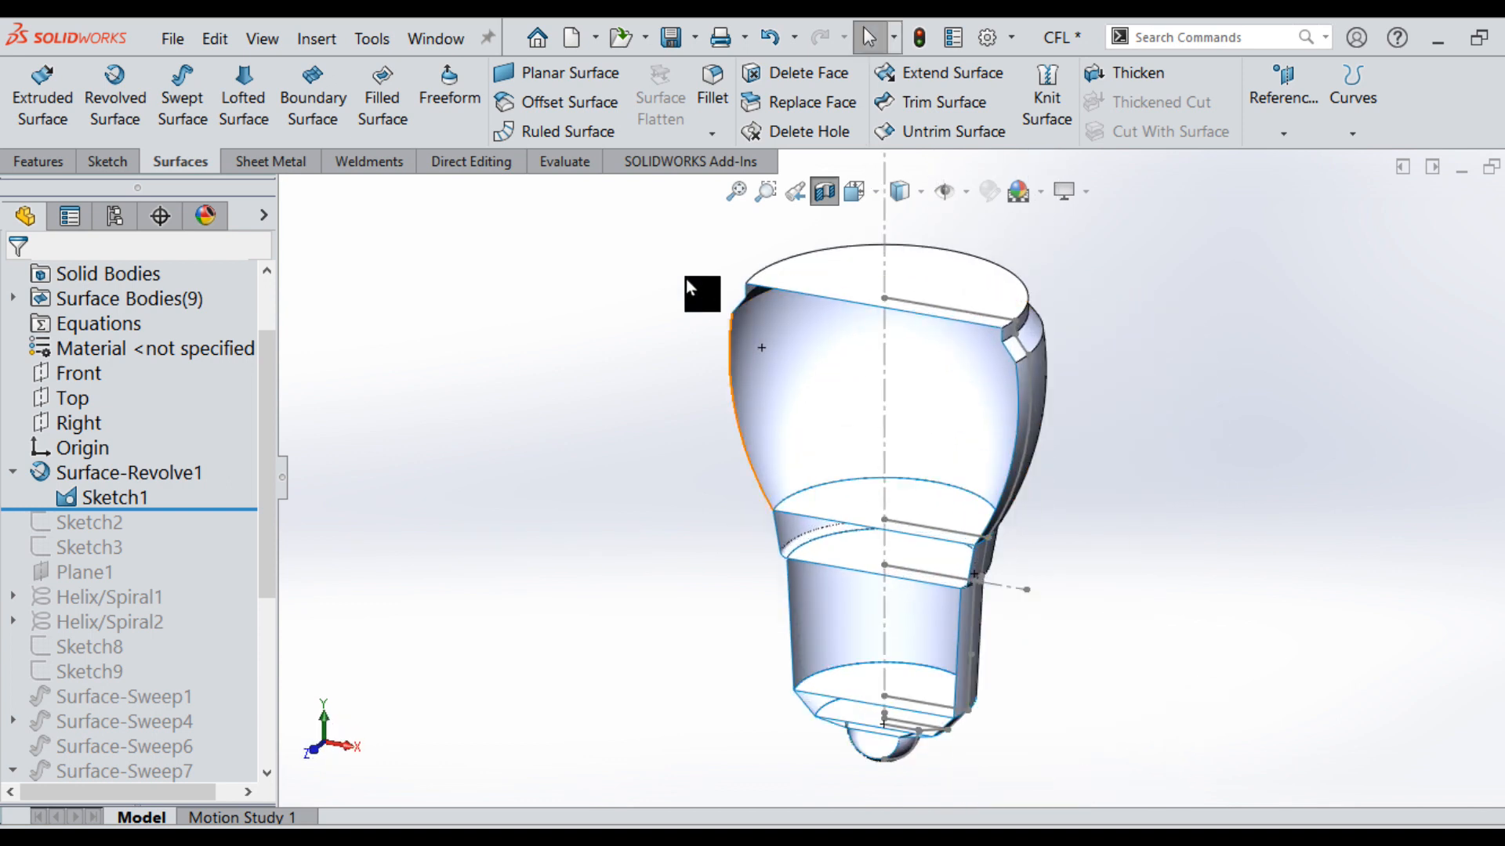
pyautogui.click(828, 197)
# Roll the feature history forward past Sketch3 and review the geometry of Sketch2 and Sketch3.
pyautogui.moveTo(227, 514); pyautogui.dragTo(213, 558)
pyautogui.scroll(2, 992, 526)
pyautogui.scroll(2, 992, 474)
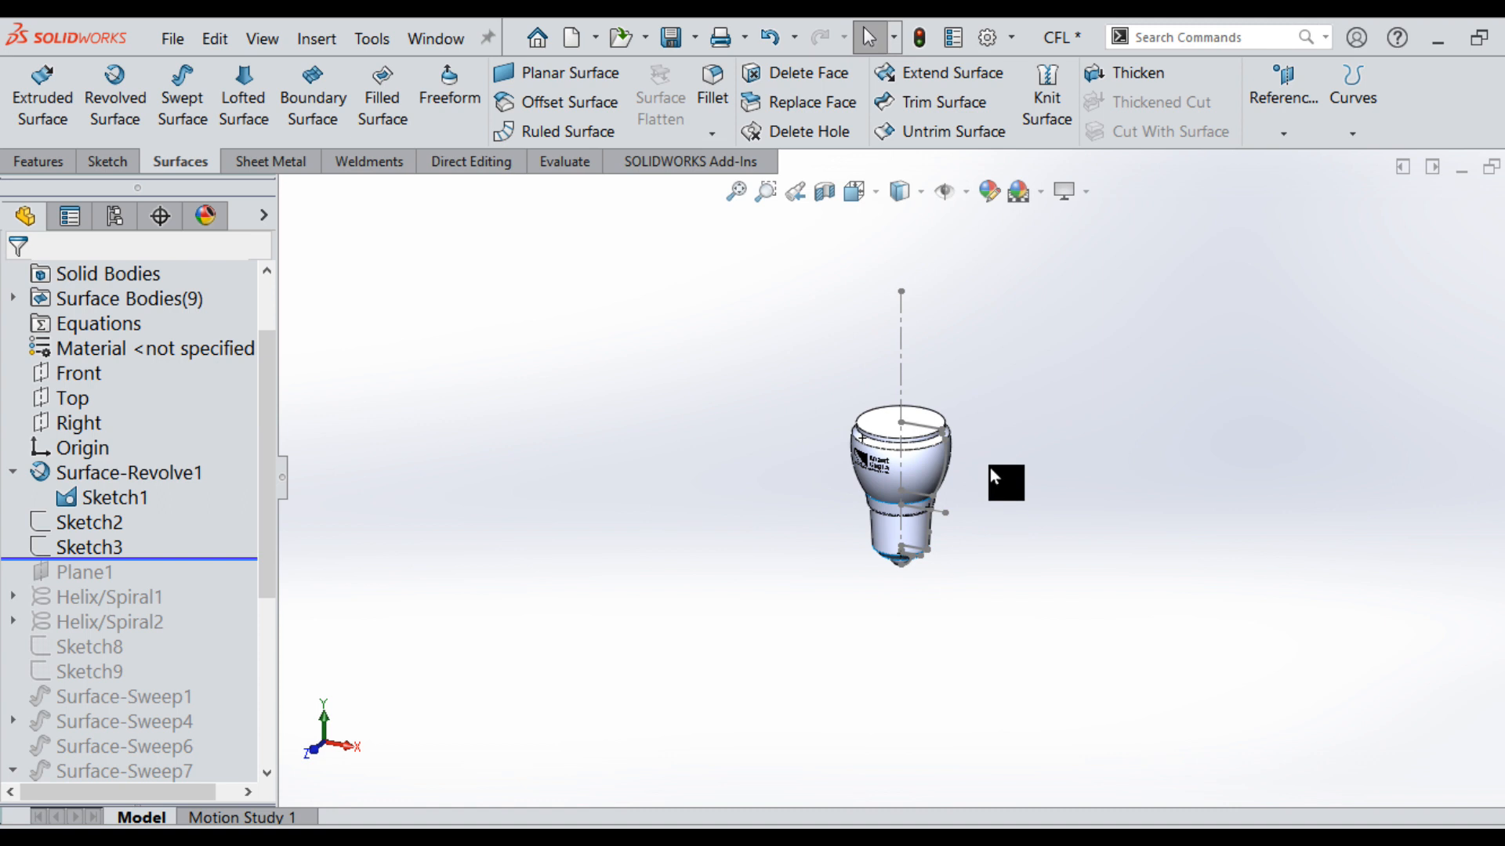
pyautogui.click(78, 526)
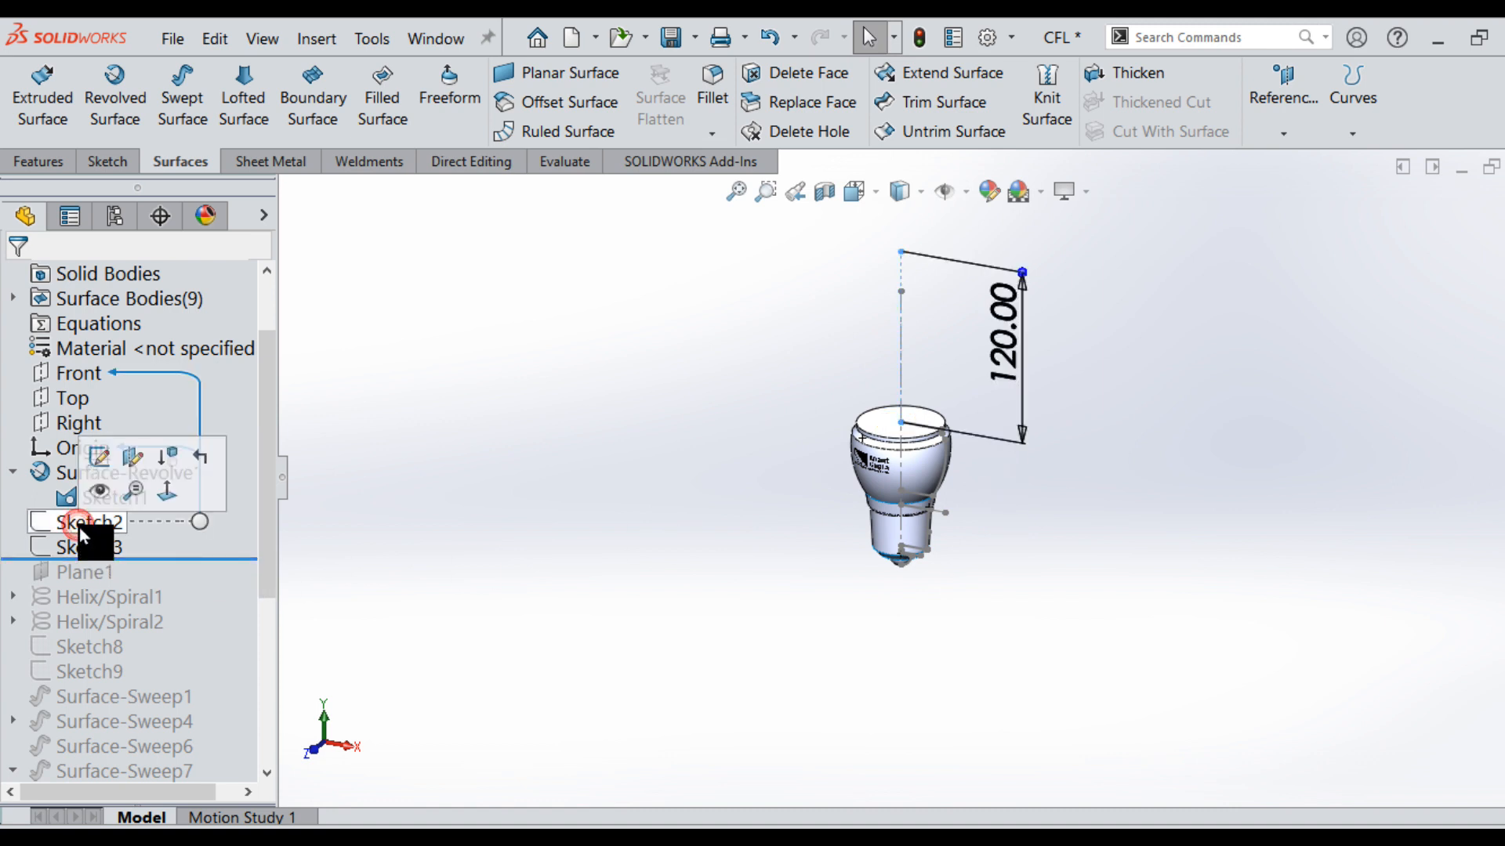
pyautogui.click(583, 568)
pyautogui.click(118, 553)
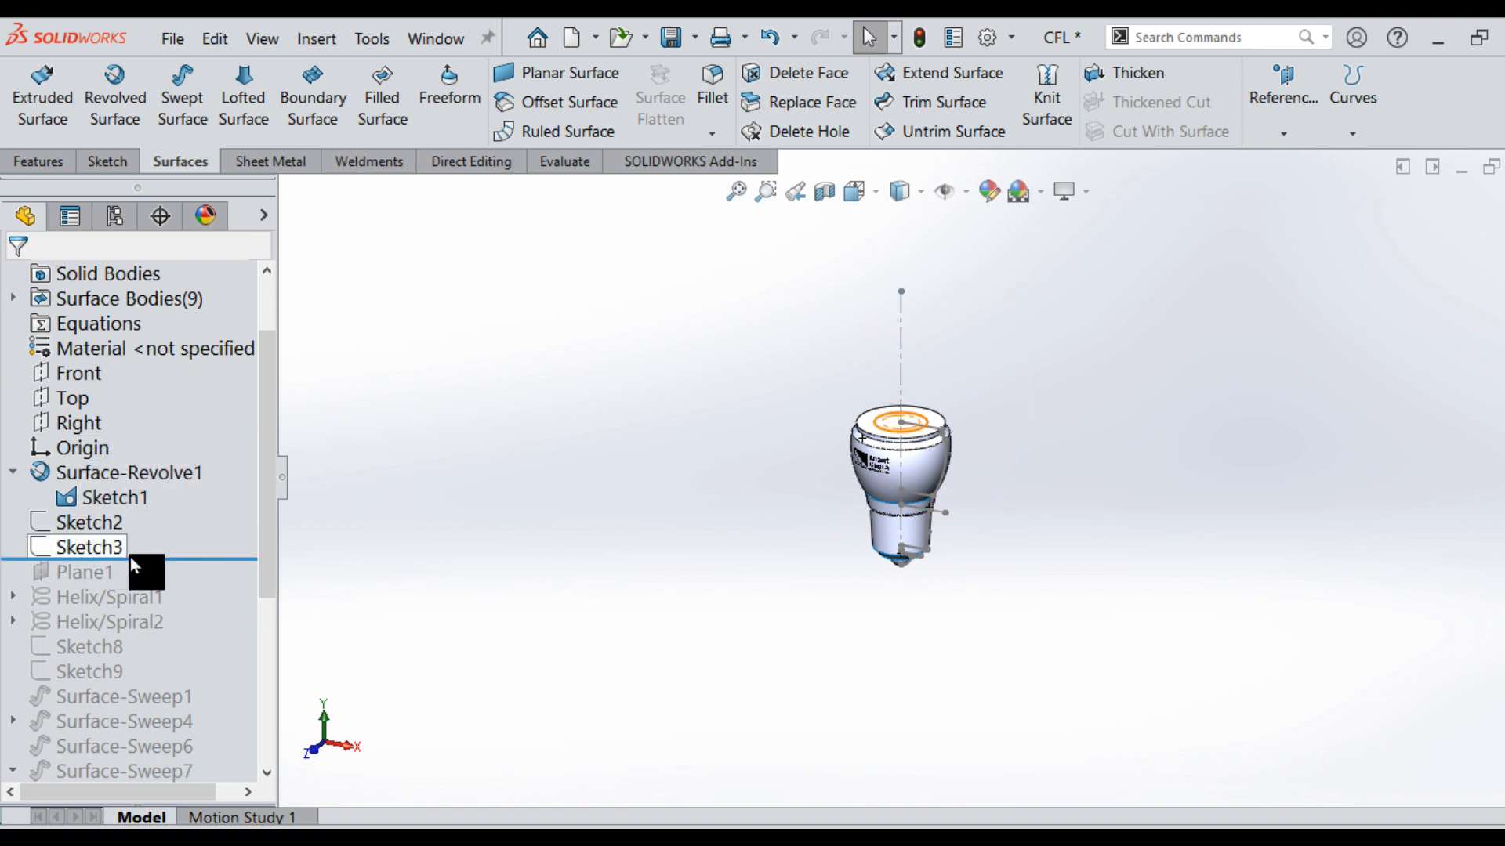
pyautogui.click(408, 583)
# Roll the feature history forward through Plane1 and Helix/Spiral1, and select the helix's Sketch4.
pyautogui.moveTo(270, 544); pyautogui.dragTo(279, 639)
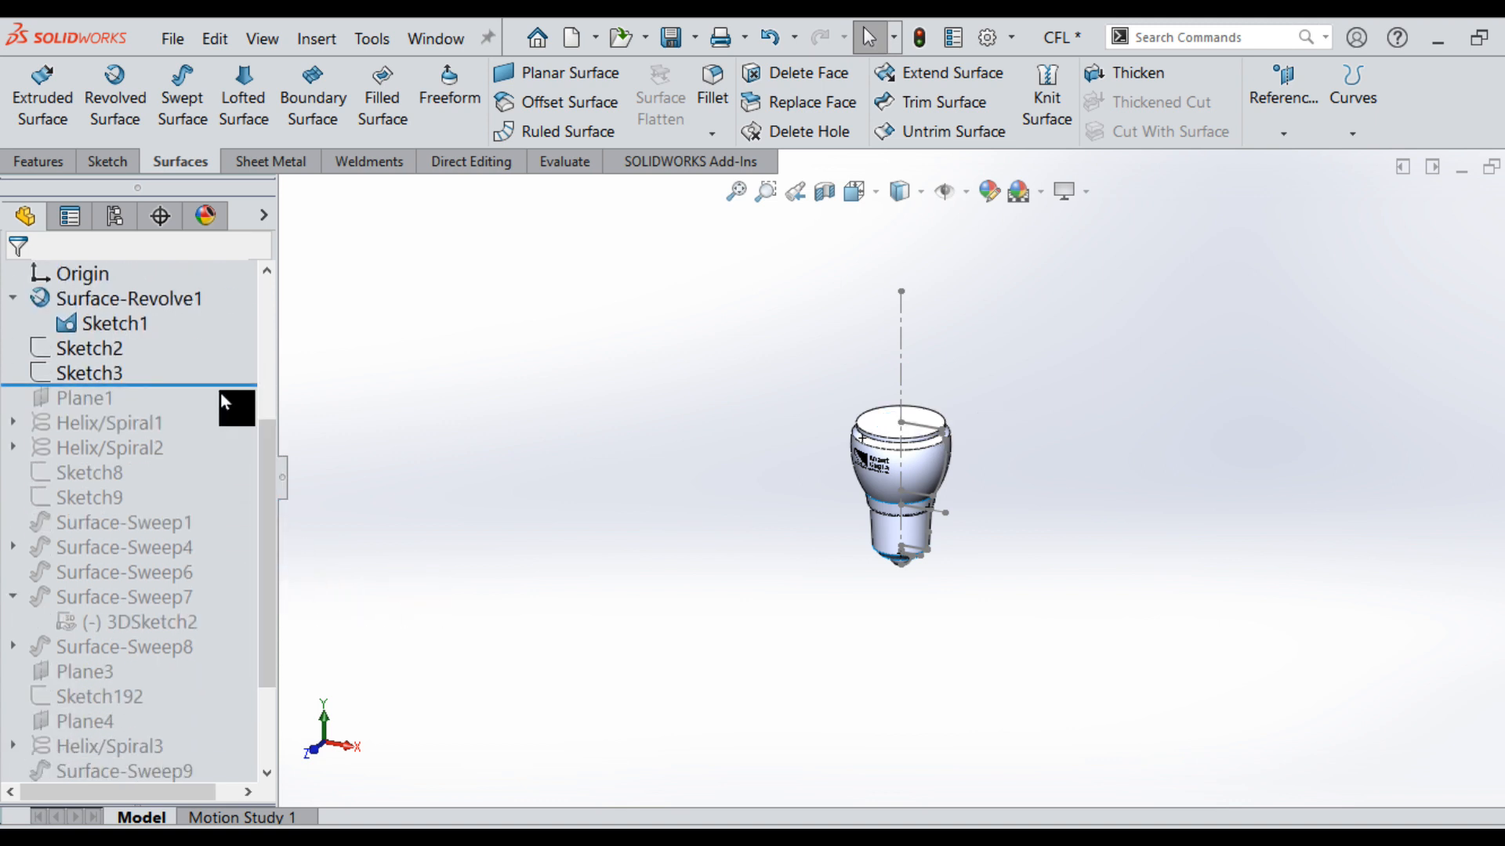
pyautogui.moveTo(220, 387); pyautogui.dragTo(225, 436)
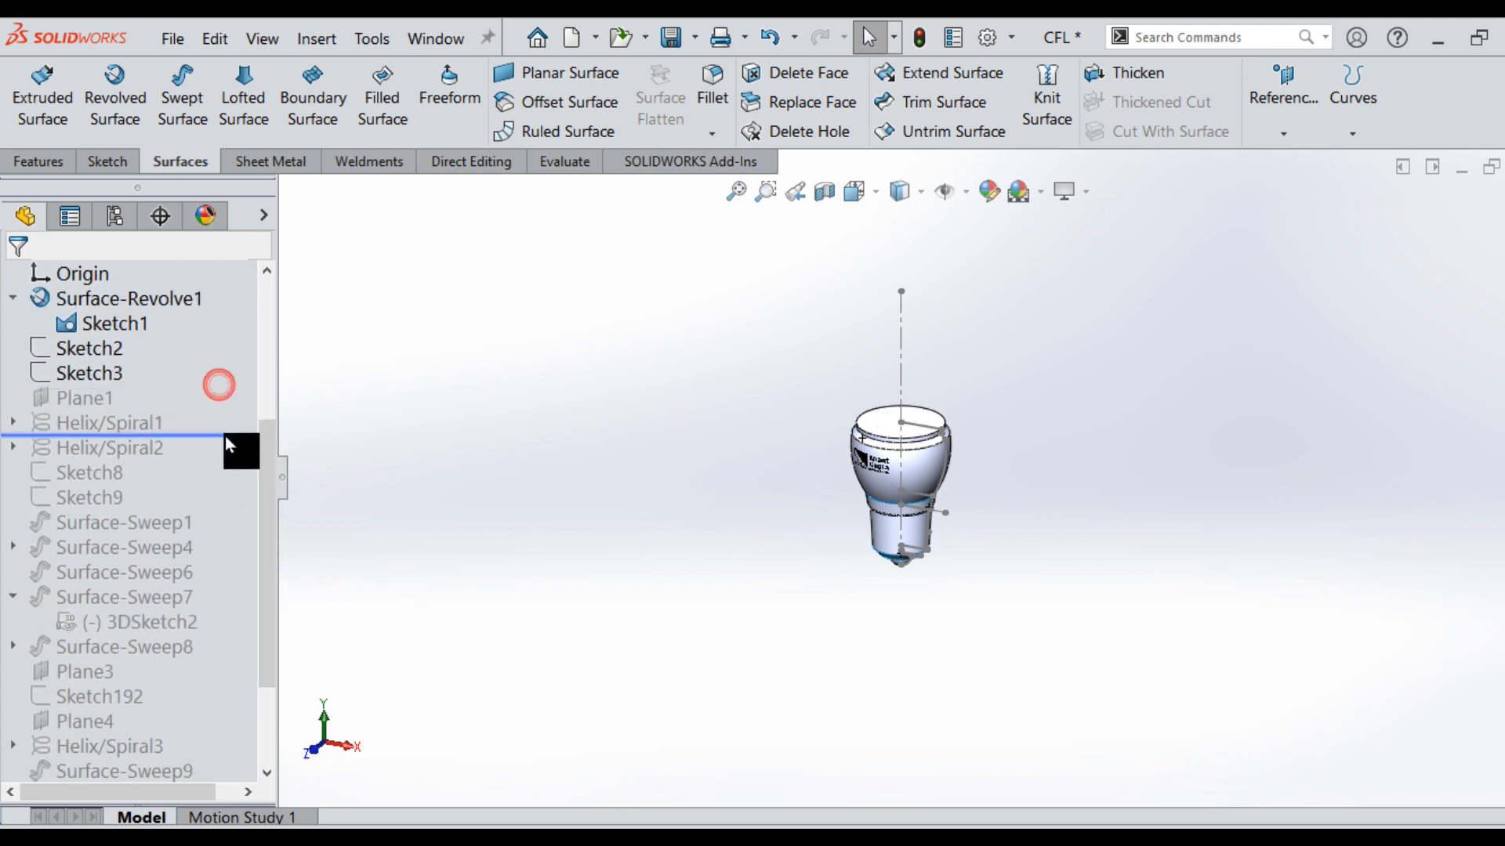
pyautogui.click(16, 422)
pyautogui.click(88, 448)
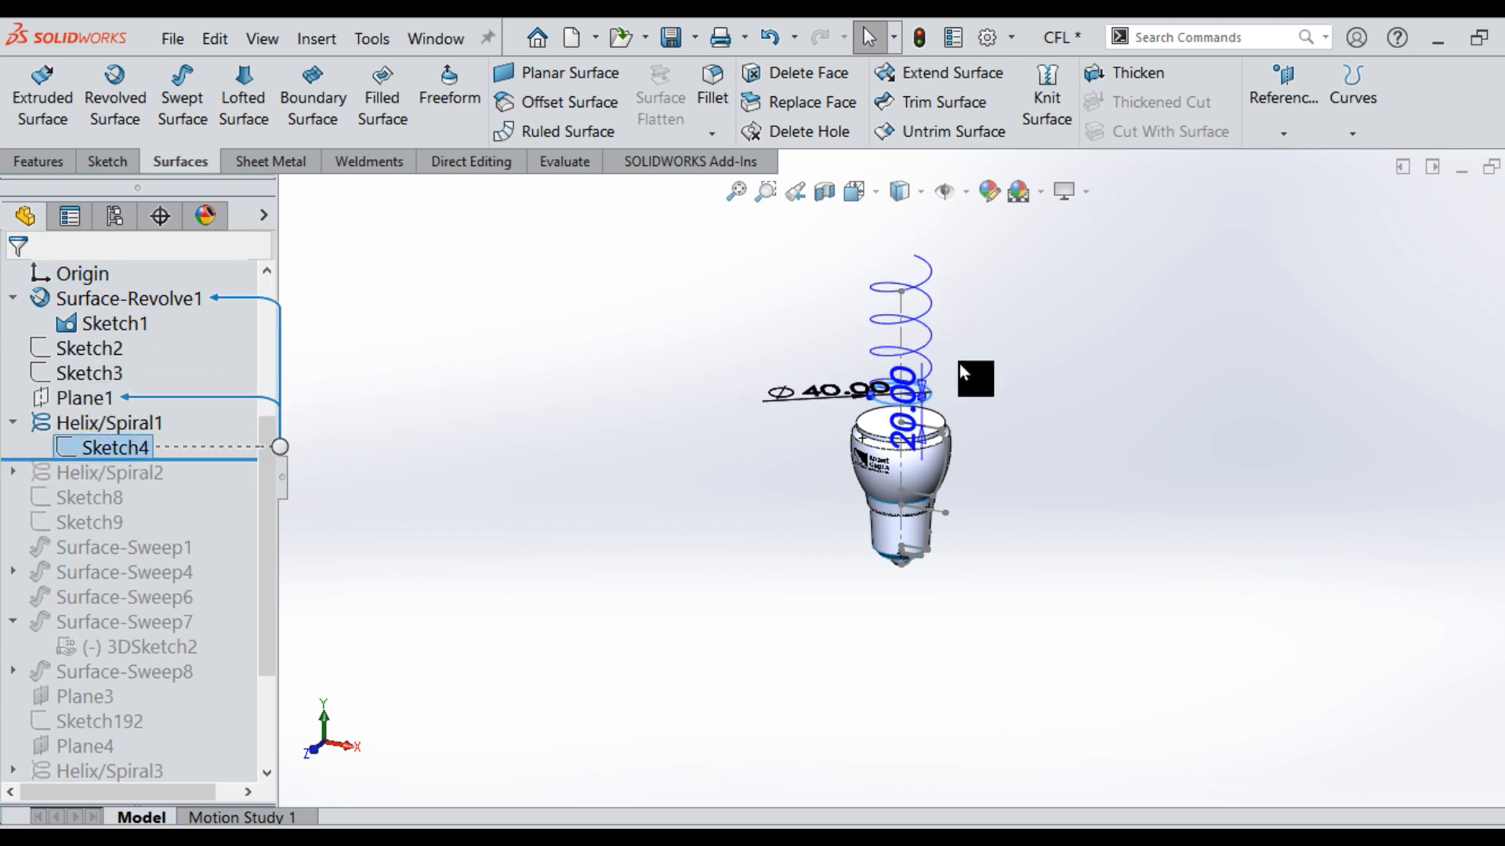
# Examine the dimensioned base circle in Sketch4 and its offset above the bulb base's top face.
pyautogui.scroll(-3, 960, 363)
pyautogui.moveTo(951, 460); pyautogui.dragTo(953, 530, button='middle')
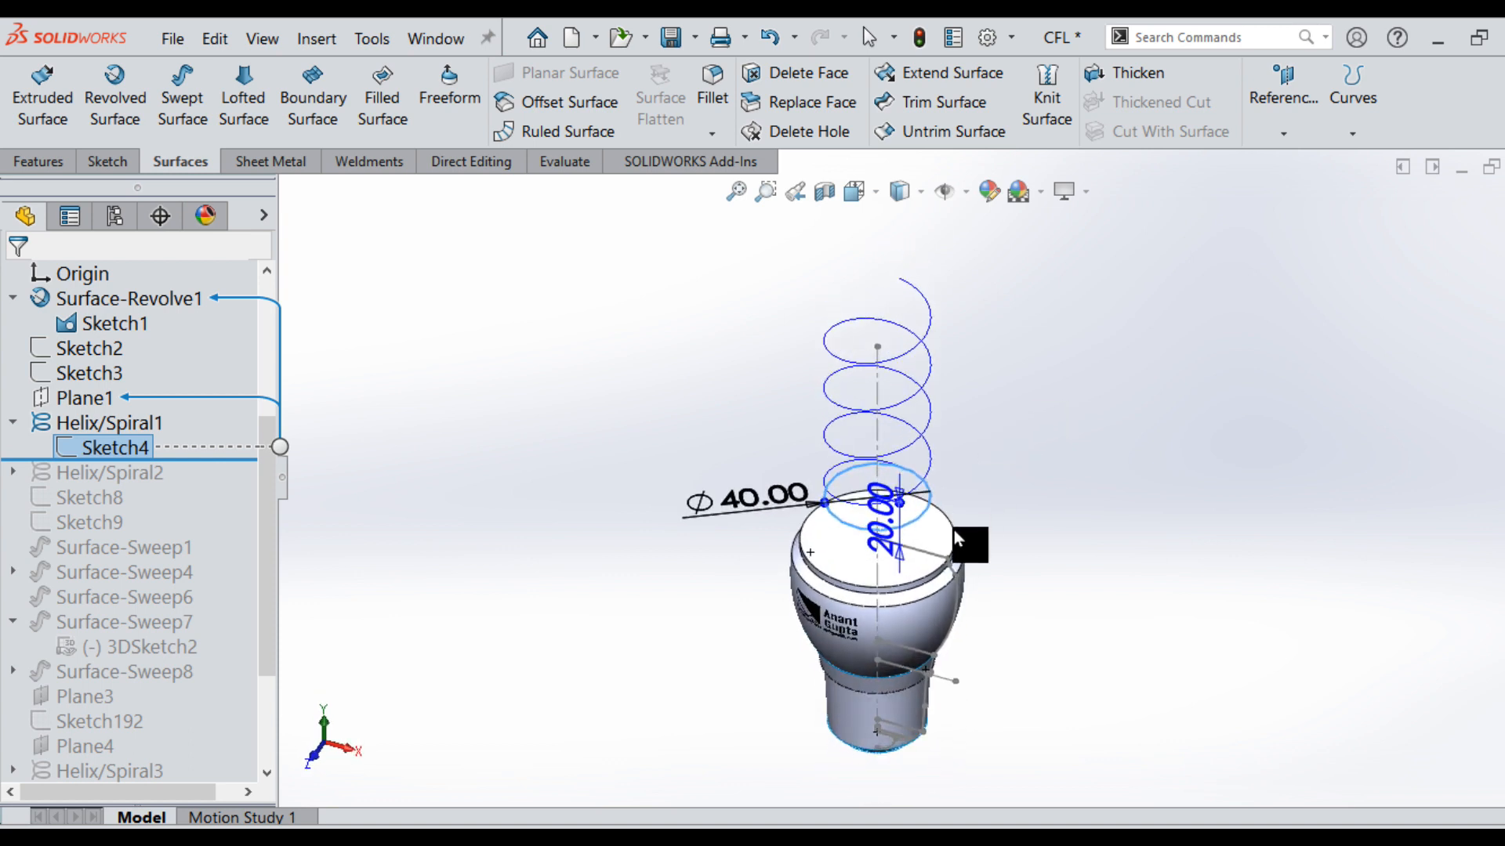
pyautogui.scroll(-2, 950, 509)
pyautogui.click(1041, 475)
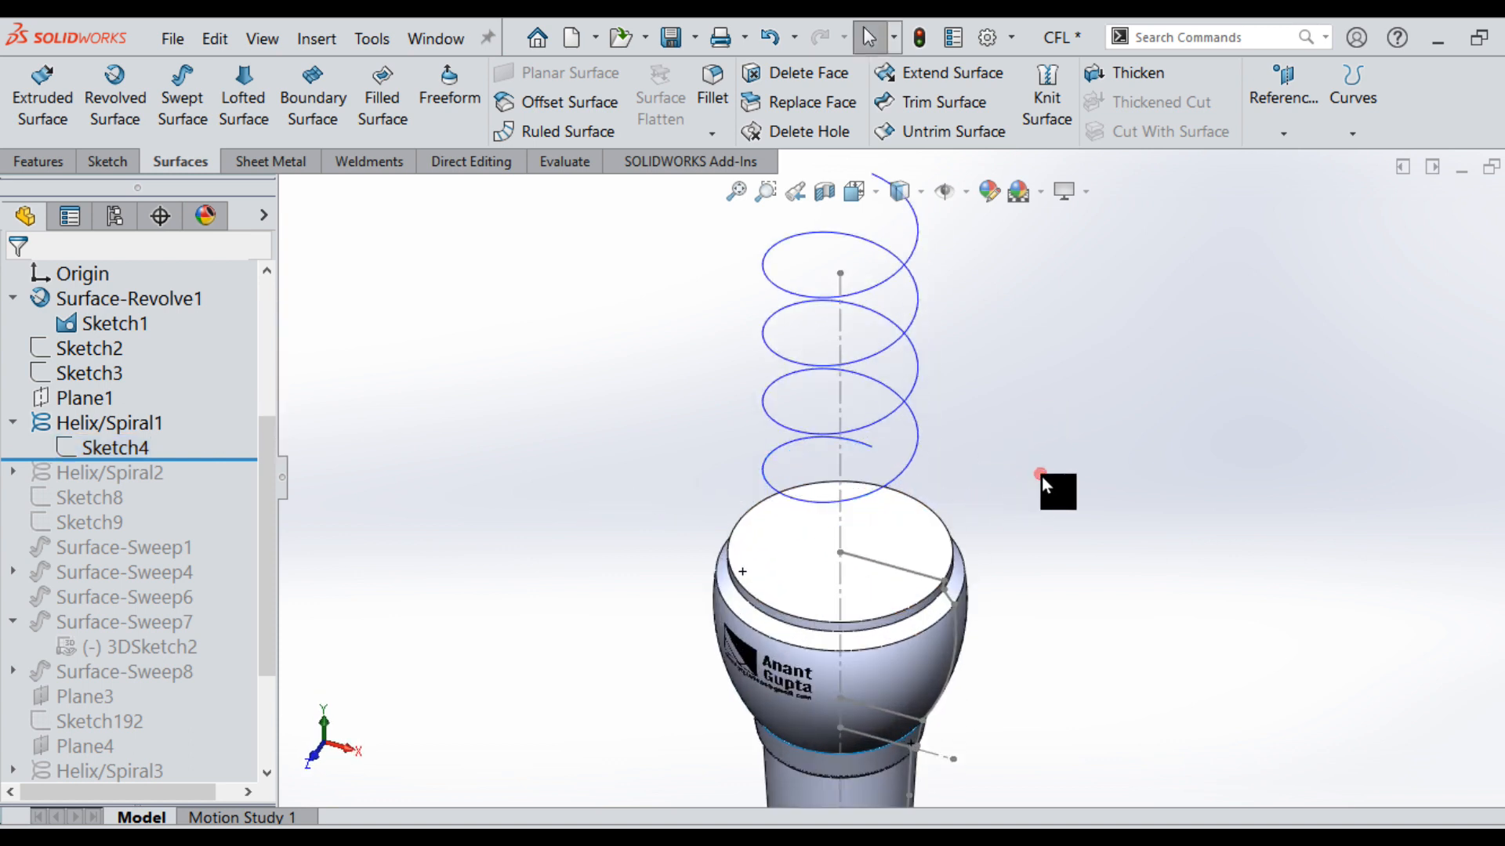
pyautogui.click(114, 449)
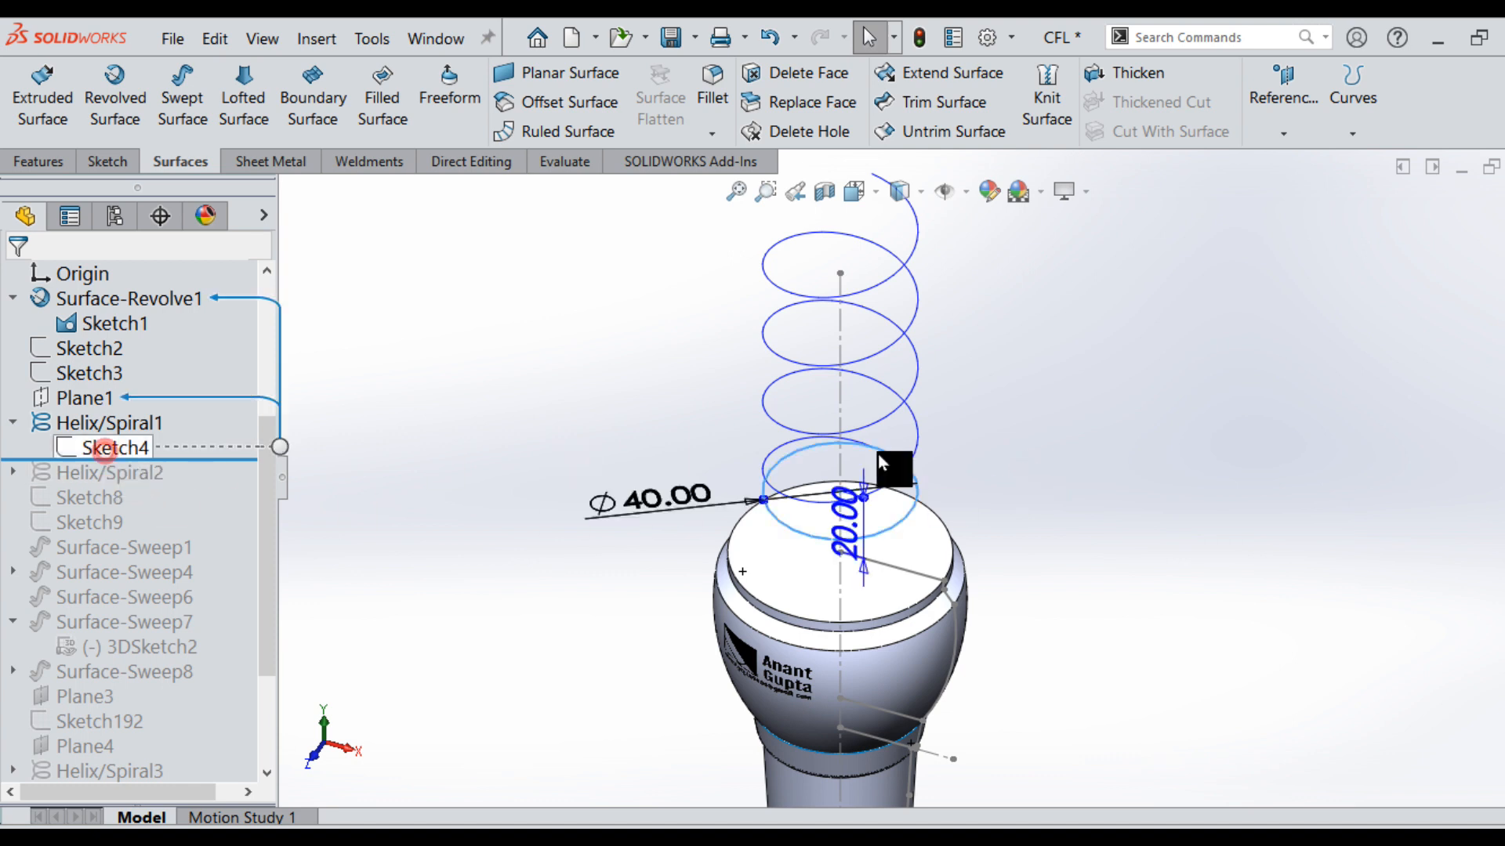
pyautogui.scroll(1, 1033, 422)
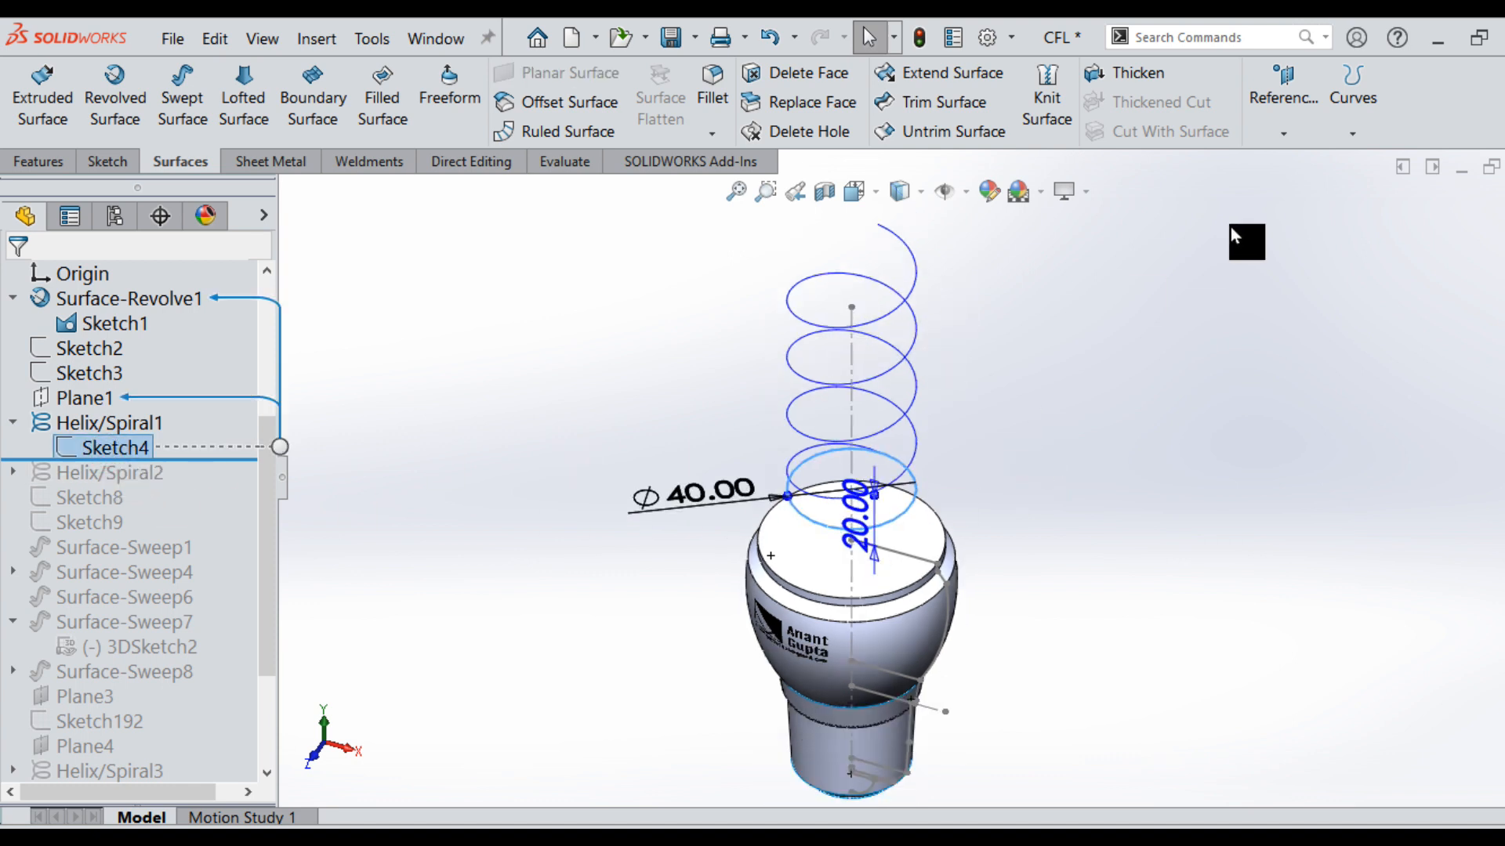
# Look up the available curve commands and view the parameters of Helix/Spiral1.
pyautogui.click(1341, 135)
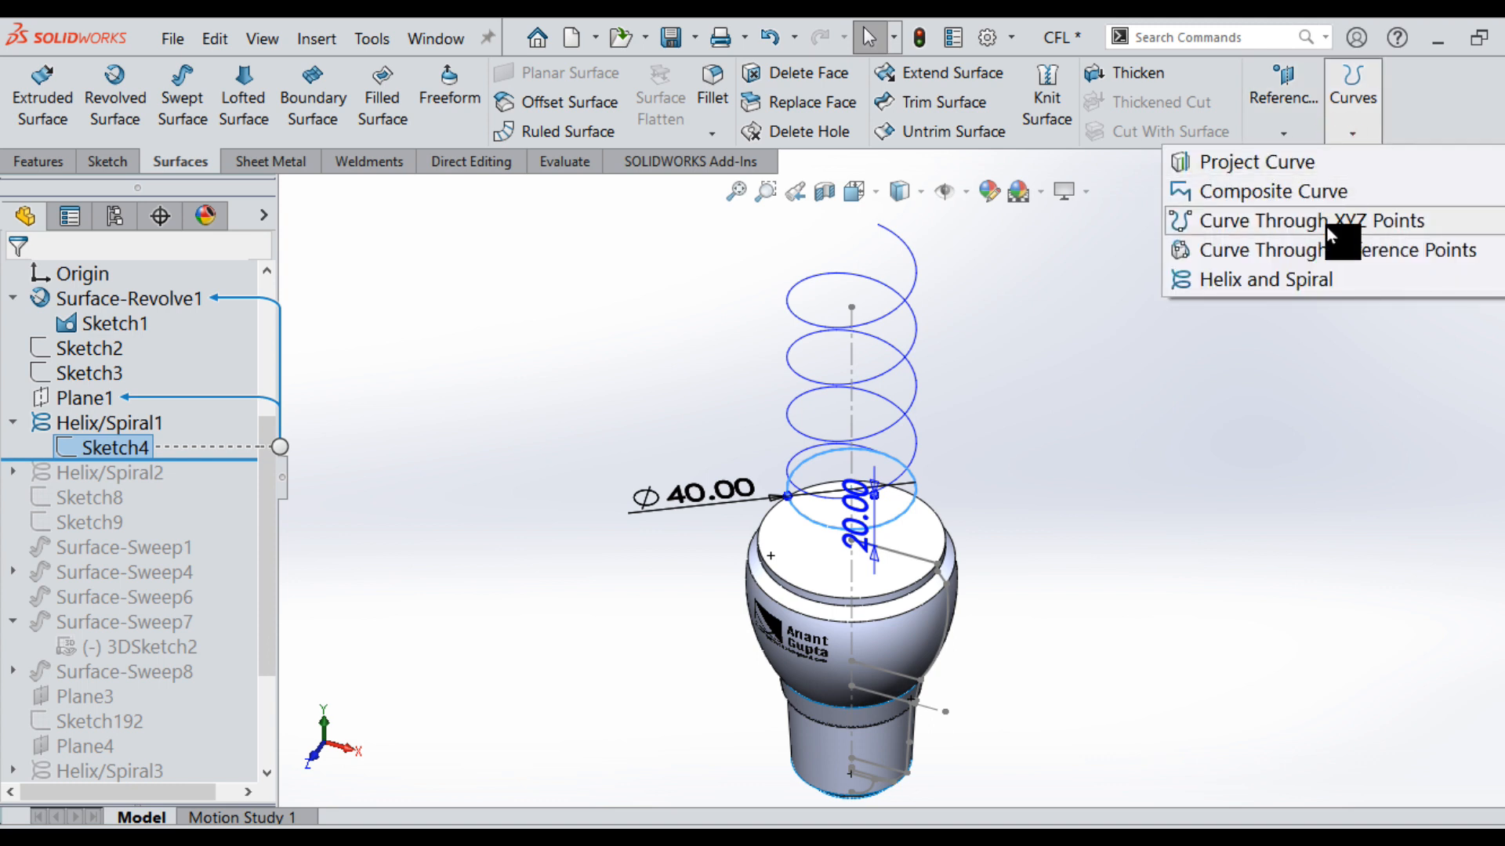
pyautogui.click(1240, 406)
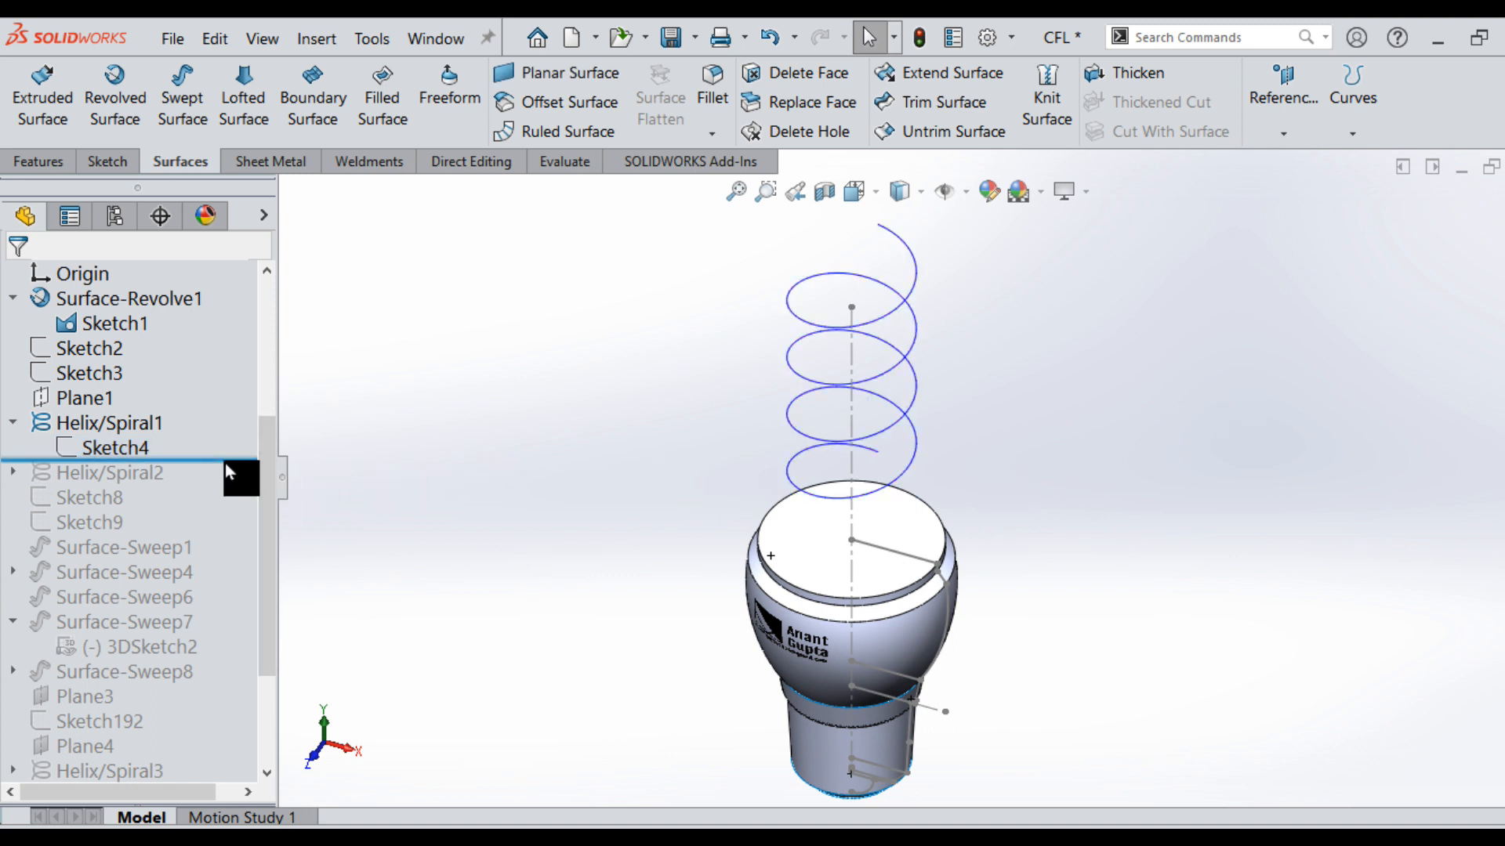
pyautogui.click(103, 421)
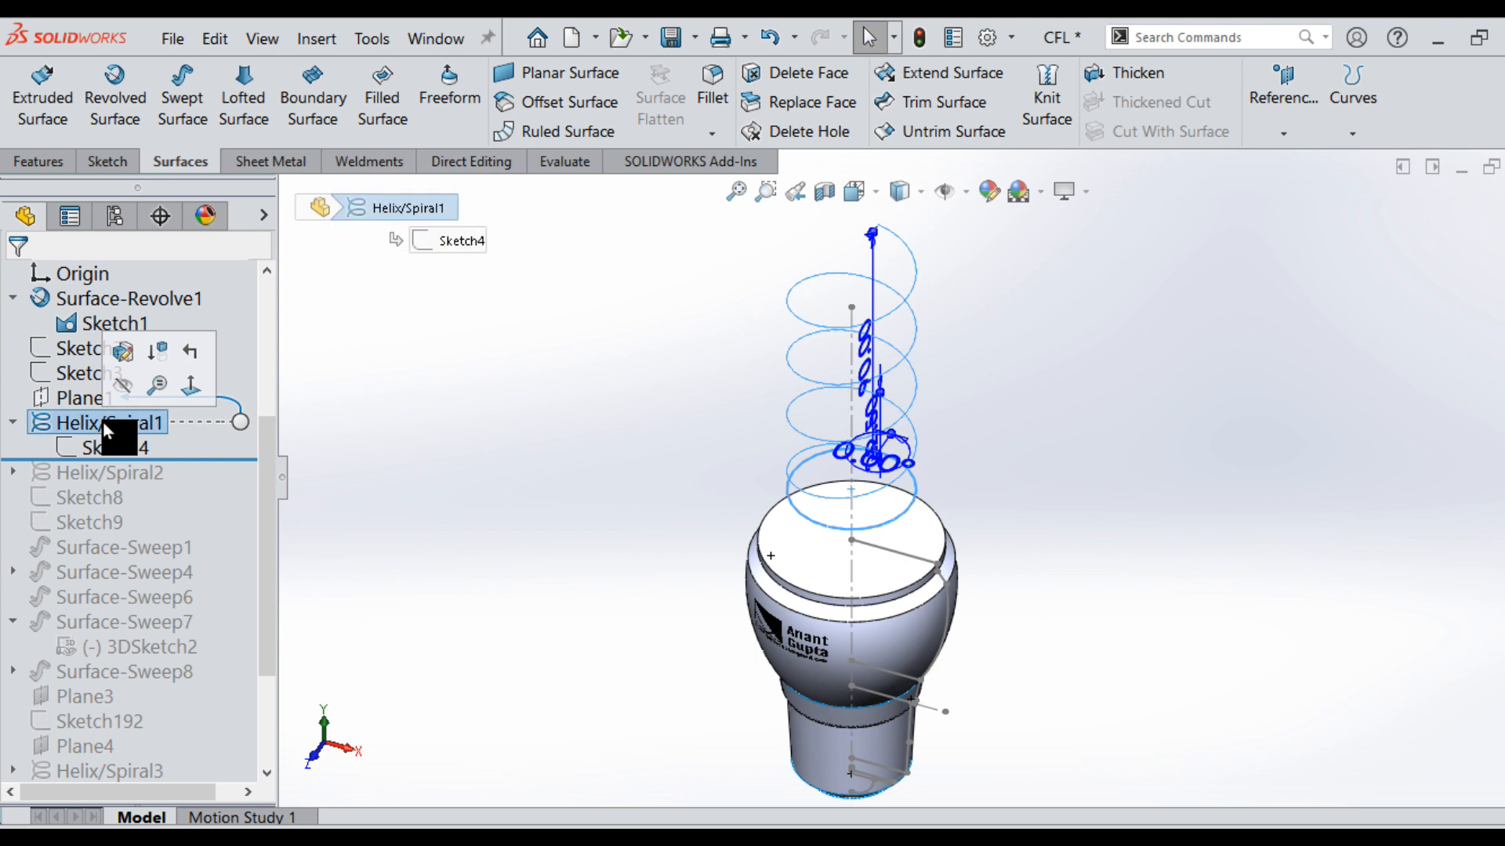
pyautogui.click(422, 383)
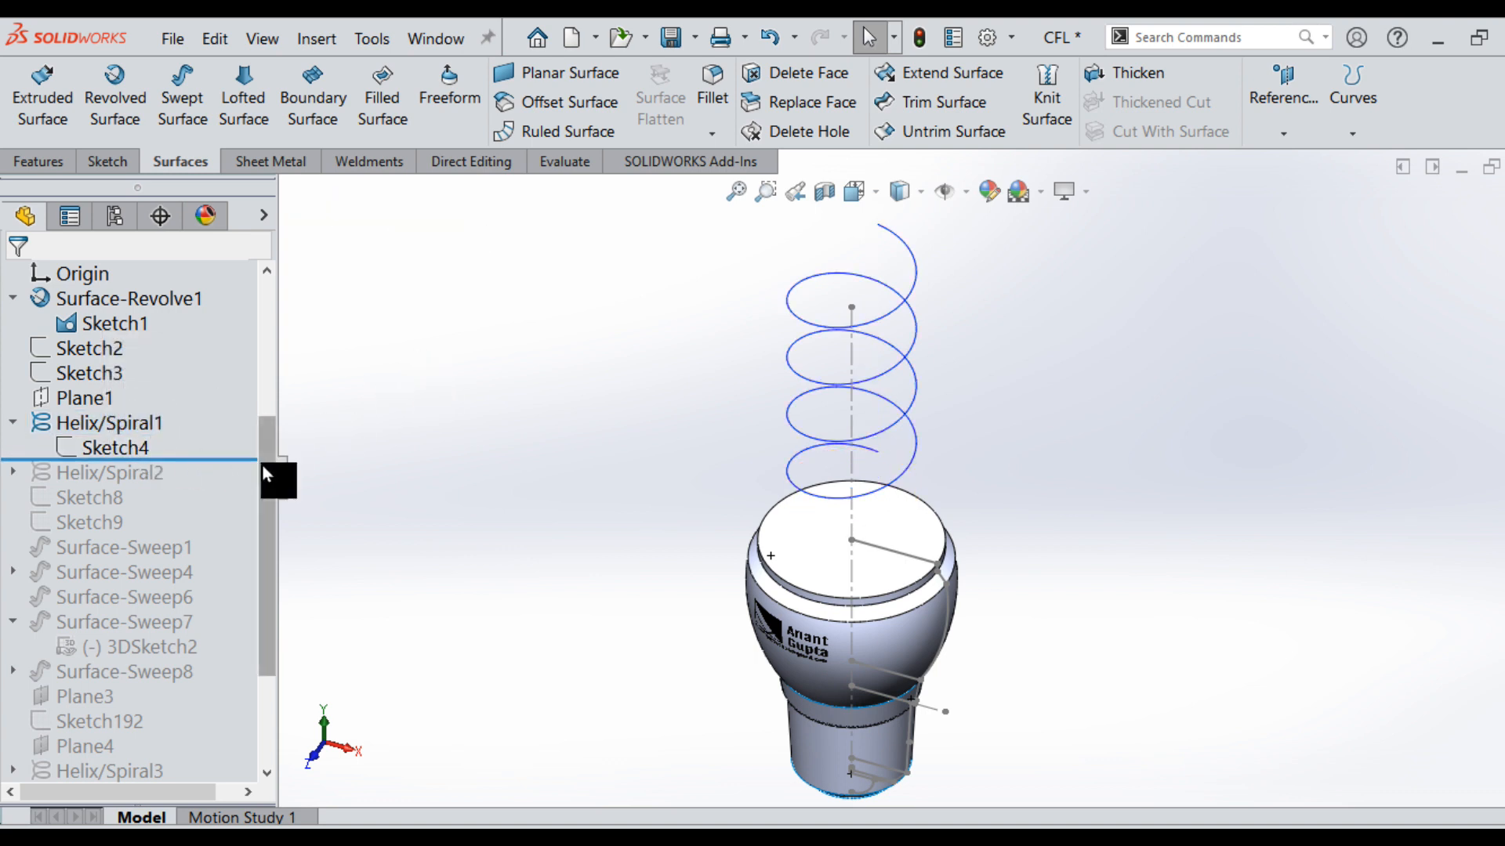
# Roll the feature history forward past Helix/Spiral2 to add the second helix above the bulb base.
pyautogui.moveTo(265, 465); pyautogui.dragTo(265, 480)
pyautogui.moveTo(613, 463); pyautogui.dragTo(628, 406, button='middle')
pyautogui.moveTo(200, 437); pyautogui.dragTo(201, 461)
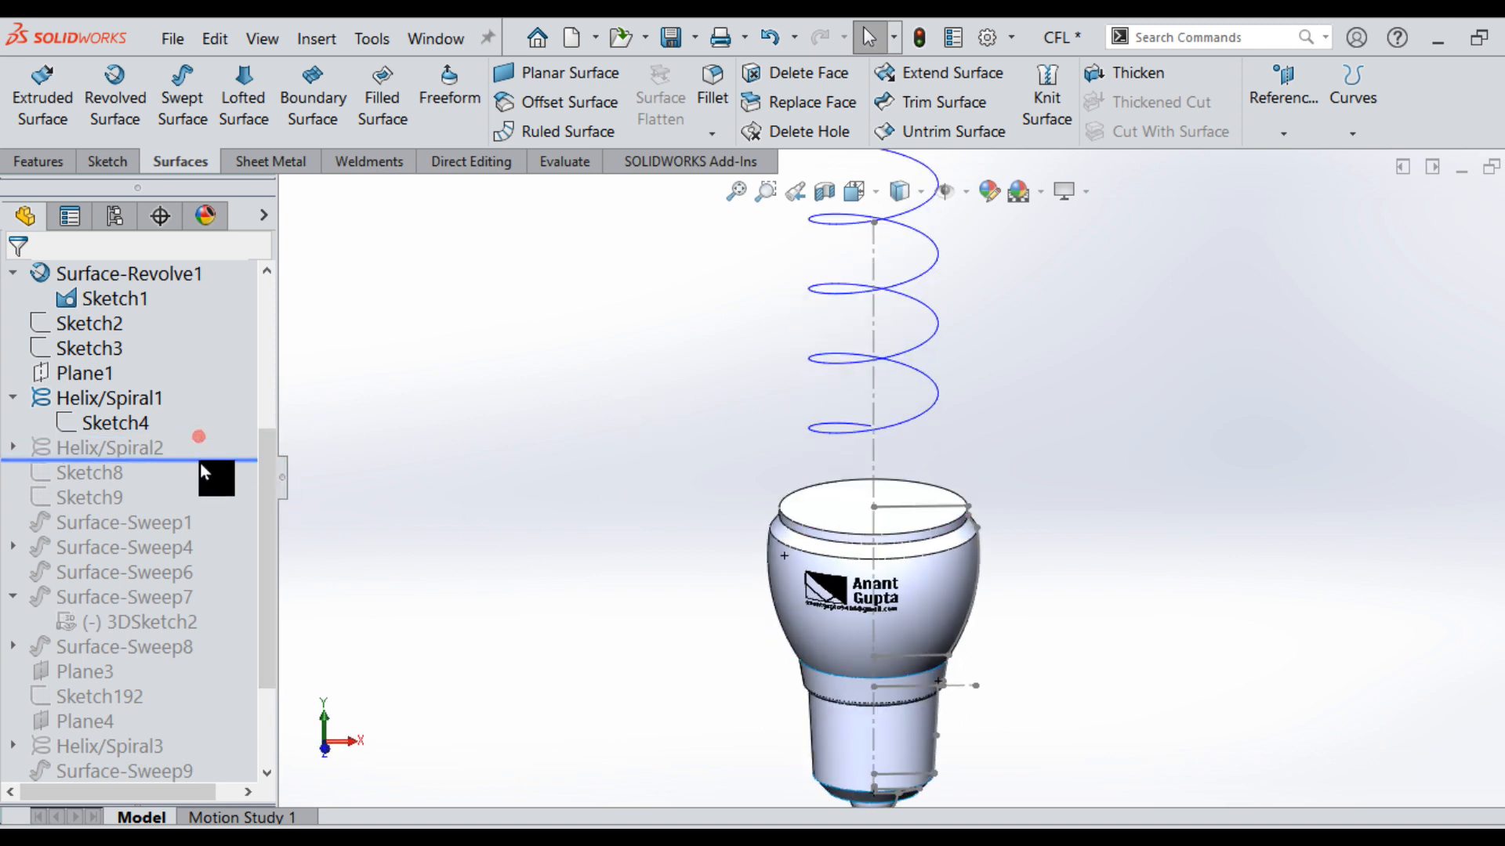
pyautogui.scroll(2, 616, 470)
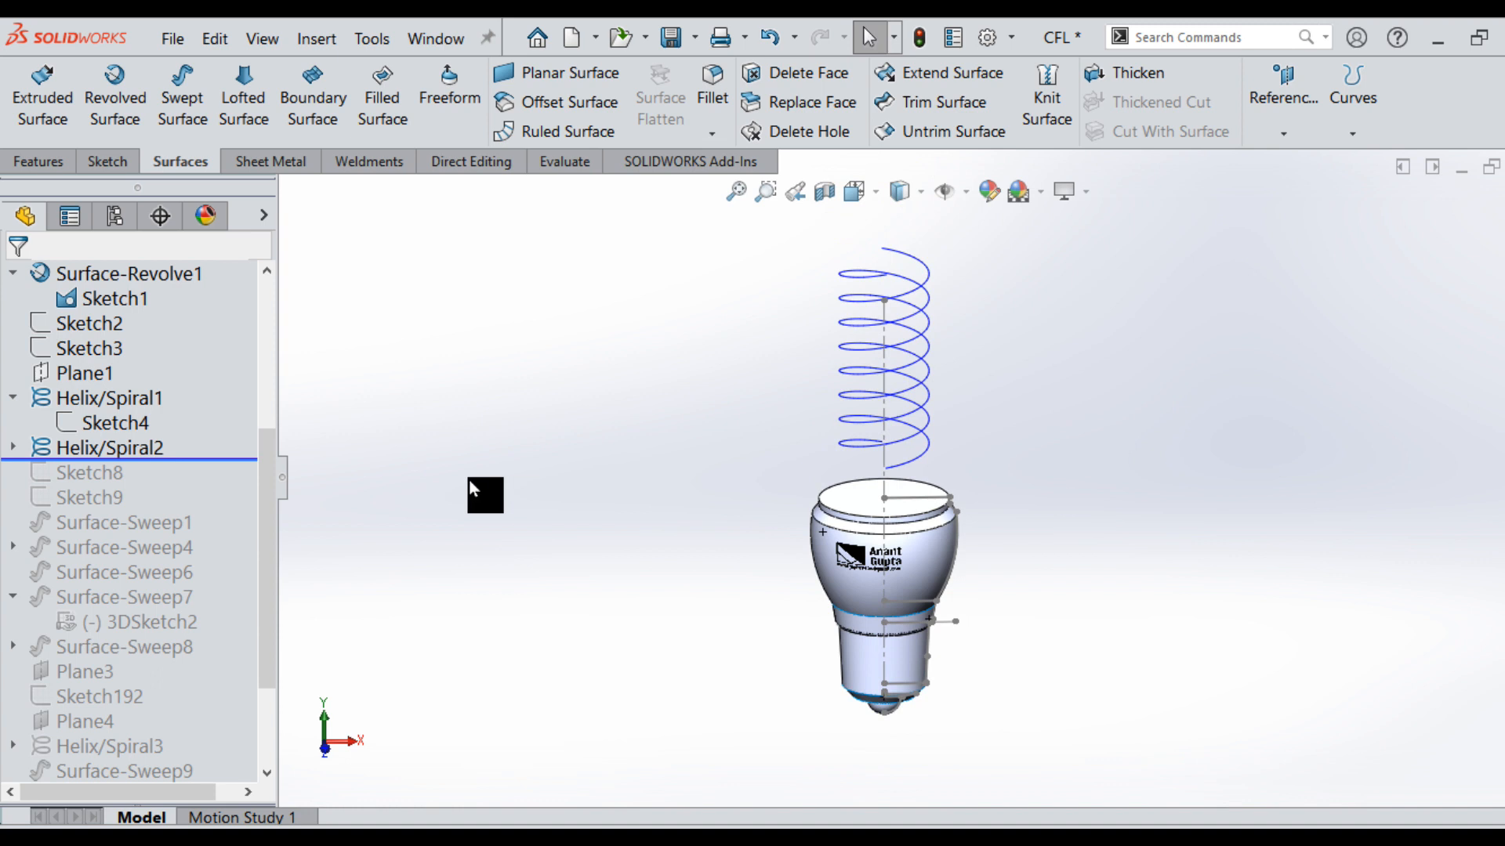
# Expand Helix/Spiral2 and examine the dimensioned base circle in its Sketch7.
pyautogui.click(14, 449)
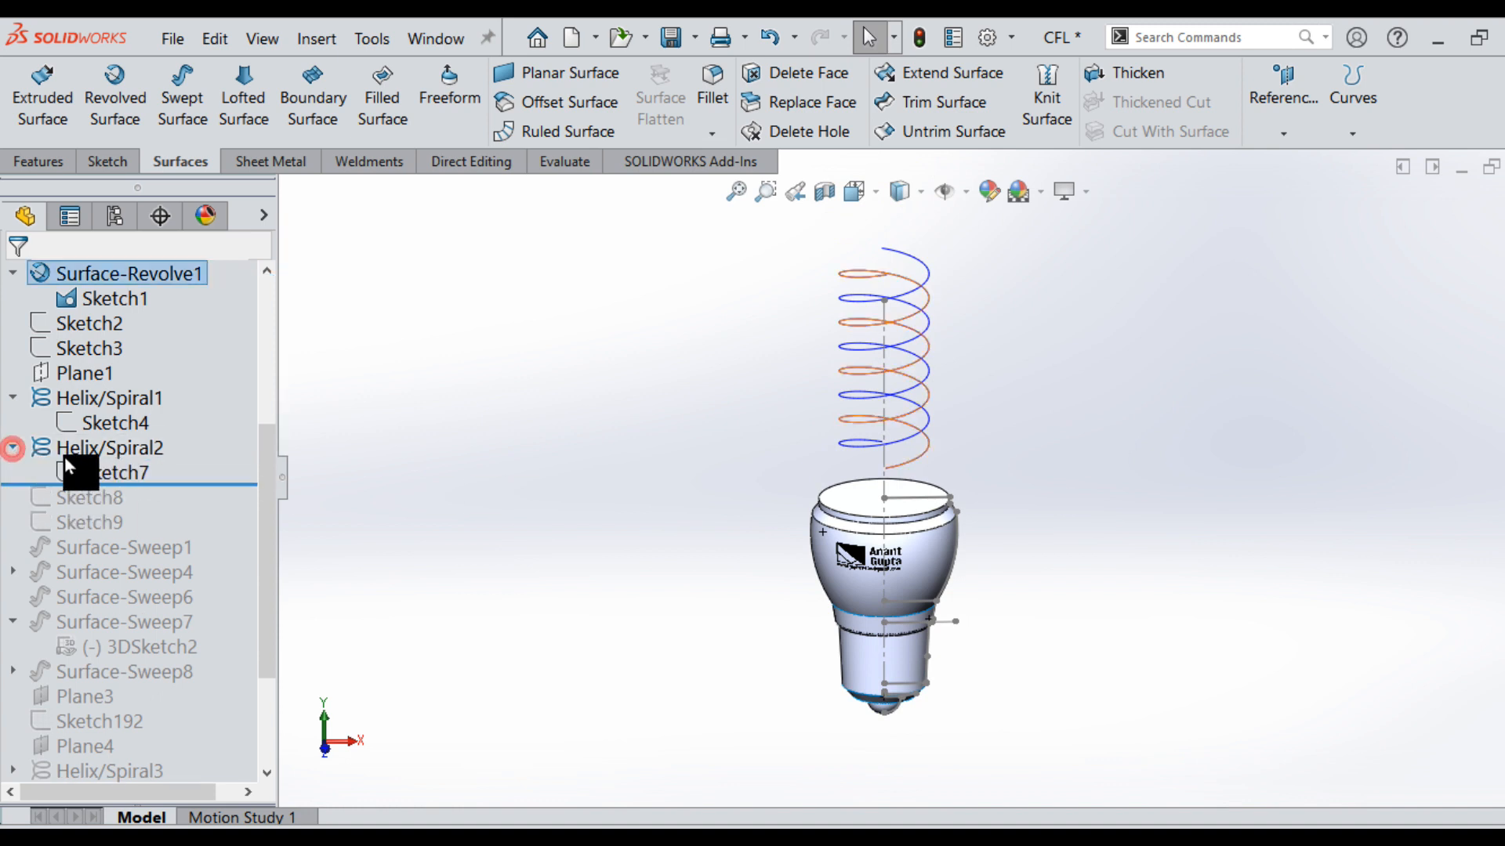
pyautogui.click(107, 470)
pyautogui.scroll(-3, 941, 452)
pyautogui.moveTo(994, 477); pyautogui.dragTo(1066, 536, button='middle')
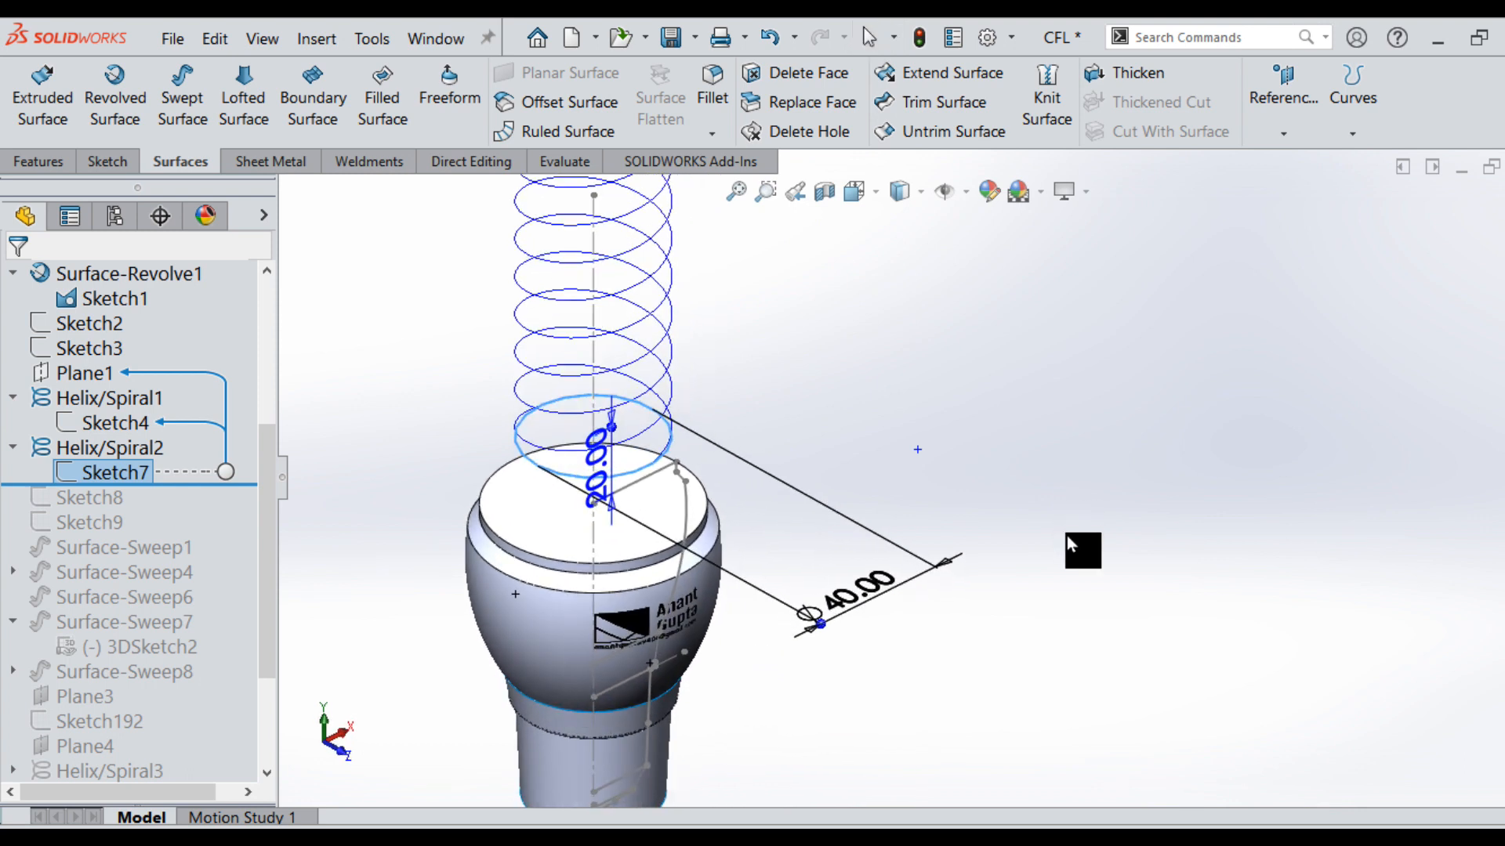
pyautogui.scroll(2, 567, 465)
pyautogui.scroll(3, 714, 329)
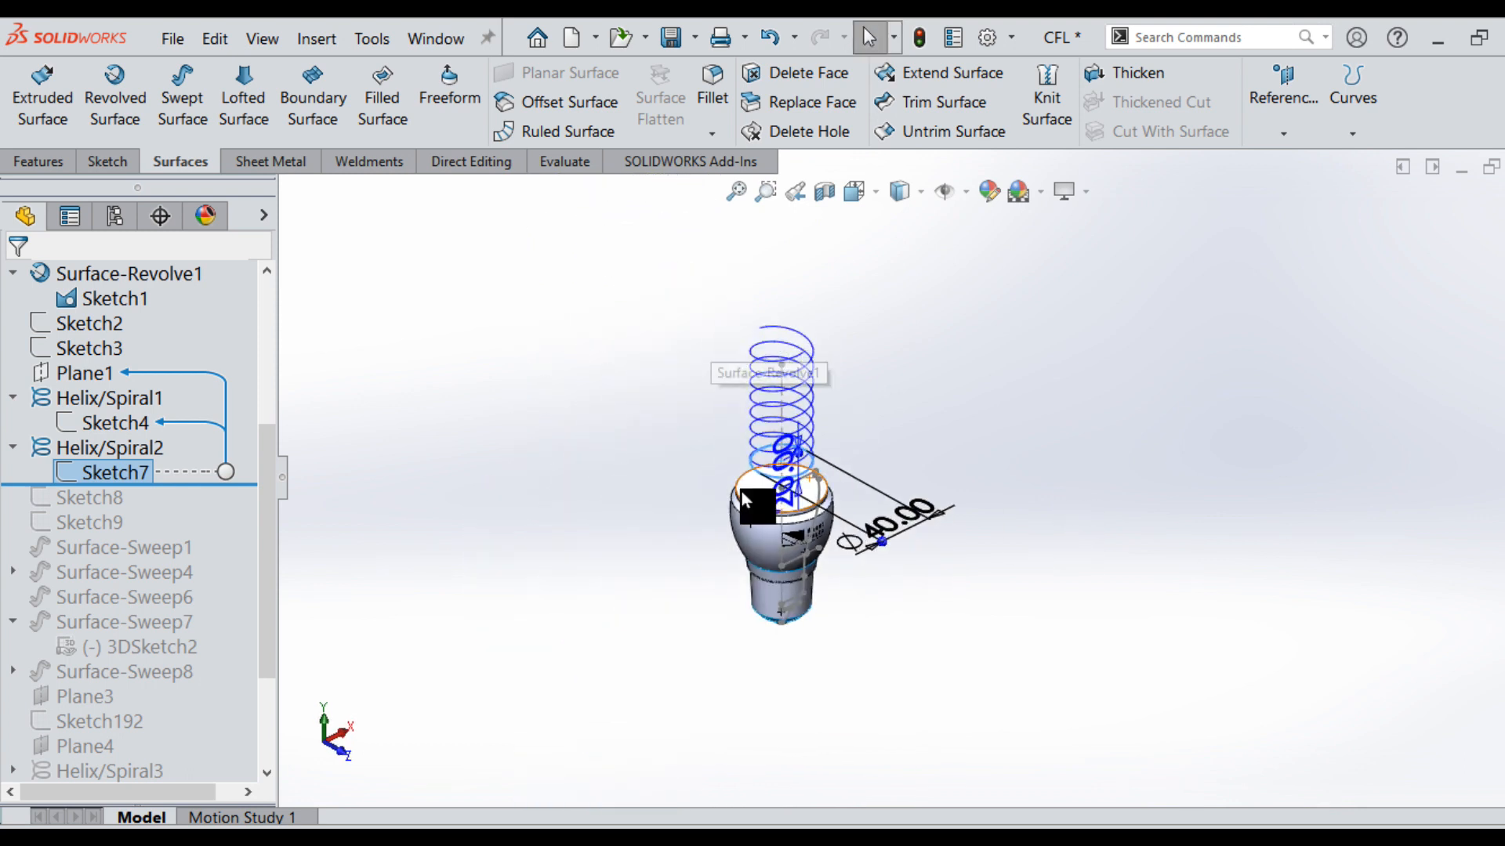
# Roll the feature history forward past Sketch9 to bring in Sketch8 and Sketch9.
pyautogui.scroll(-5, 781, 444)
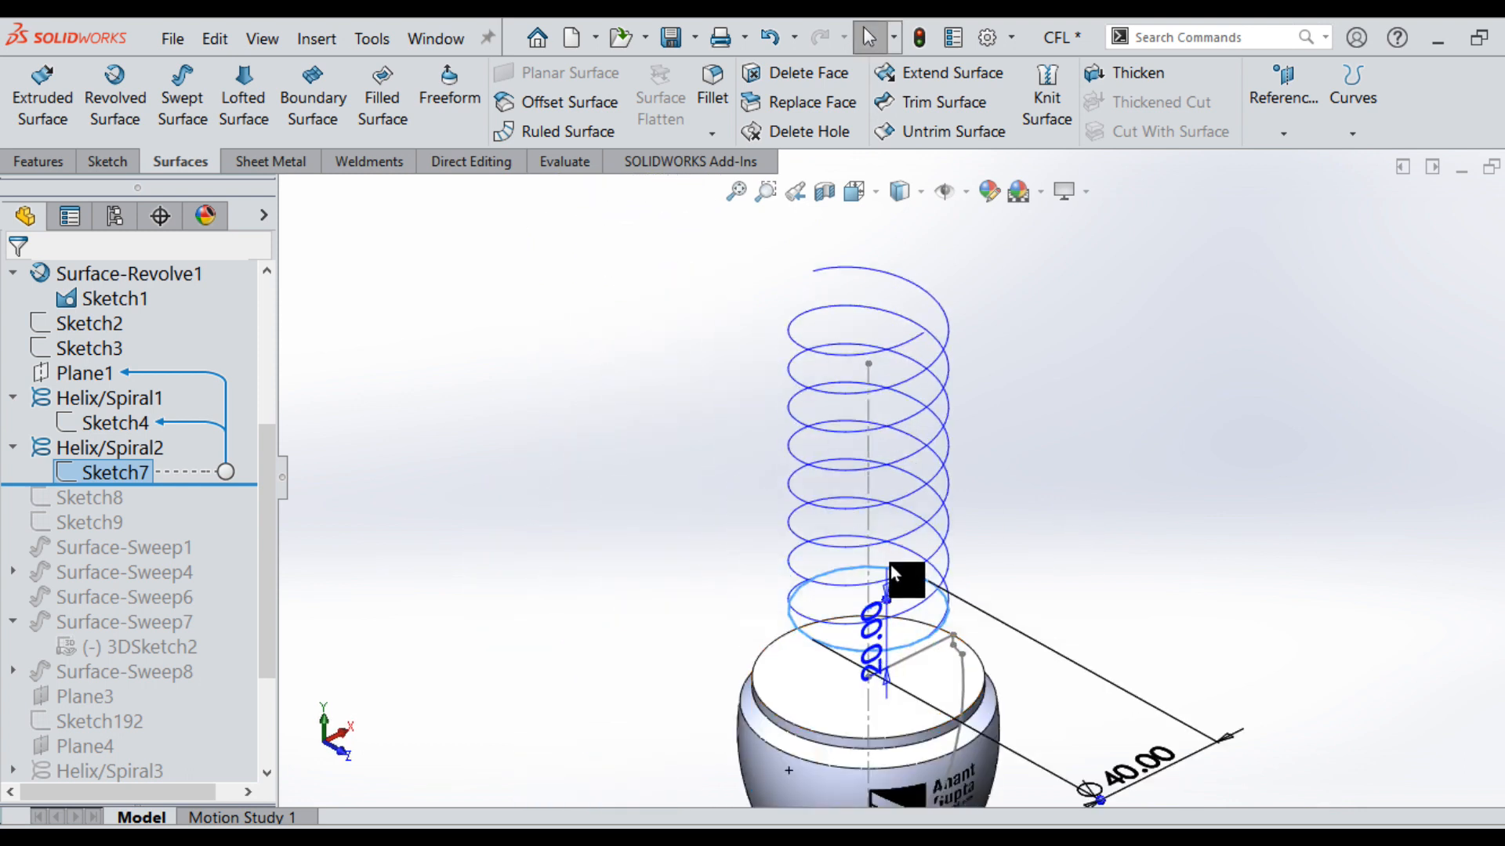
pyautogui.click(530, 530)
pyautogui.moveTo(198, 487); pyautogui.dragTo(199, 535)
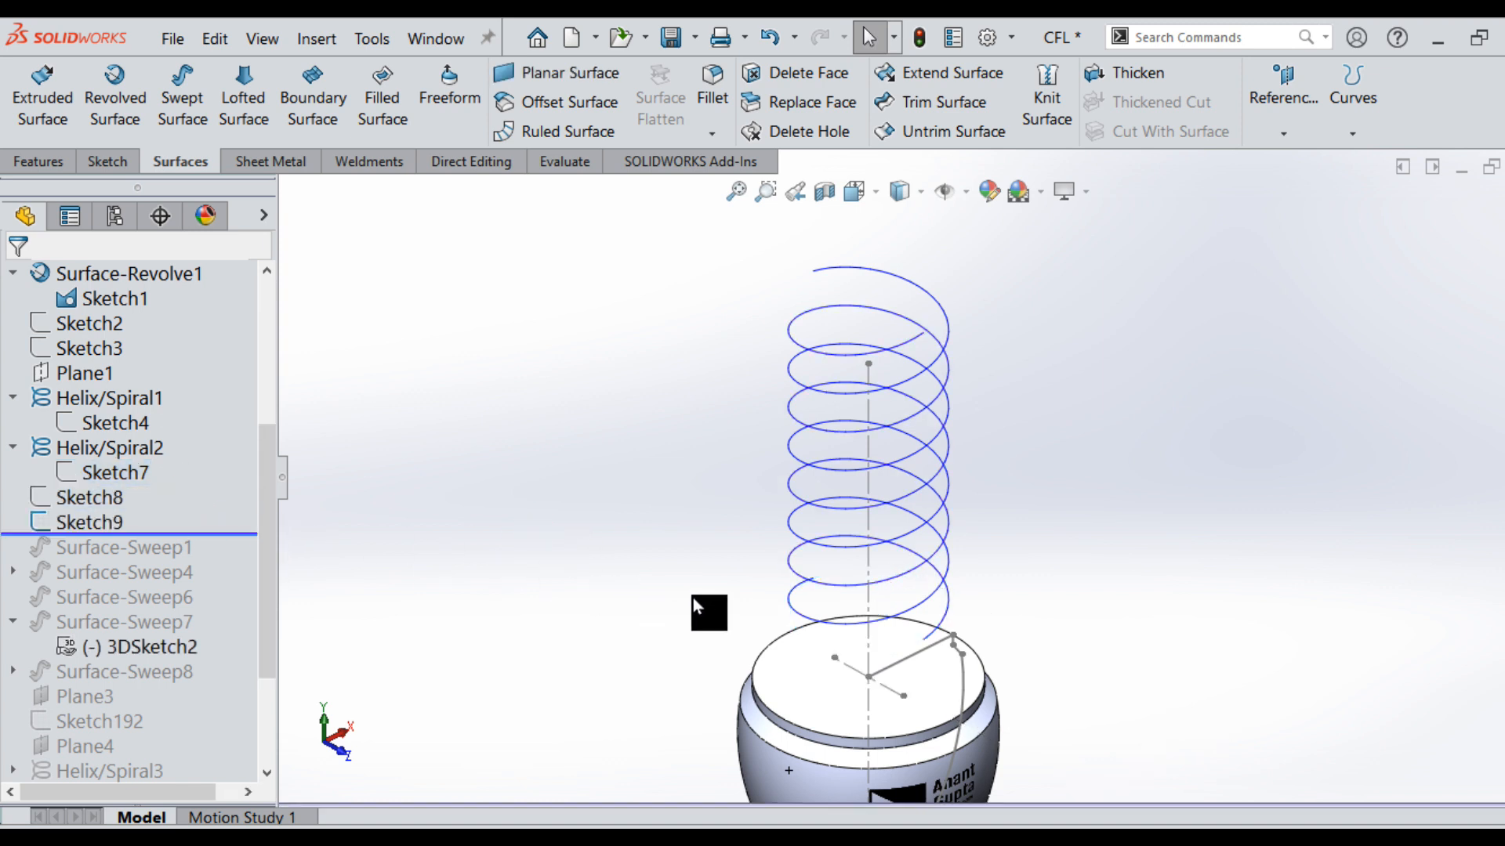
# Examine the dimensioned circle in Sketch8 and the dimensioned centreline in Sketch9 on the bulb base's top face.
pyautogui.scroll(5, 875, 599)
pyautogui.scroll(-6, 883, 550)
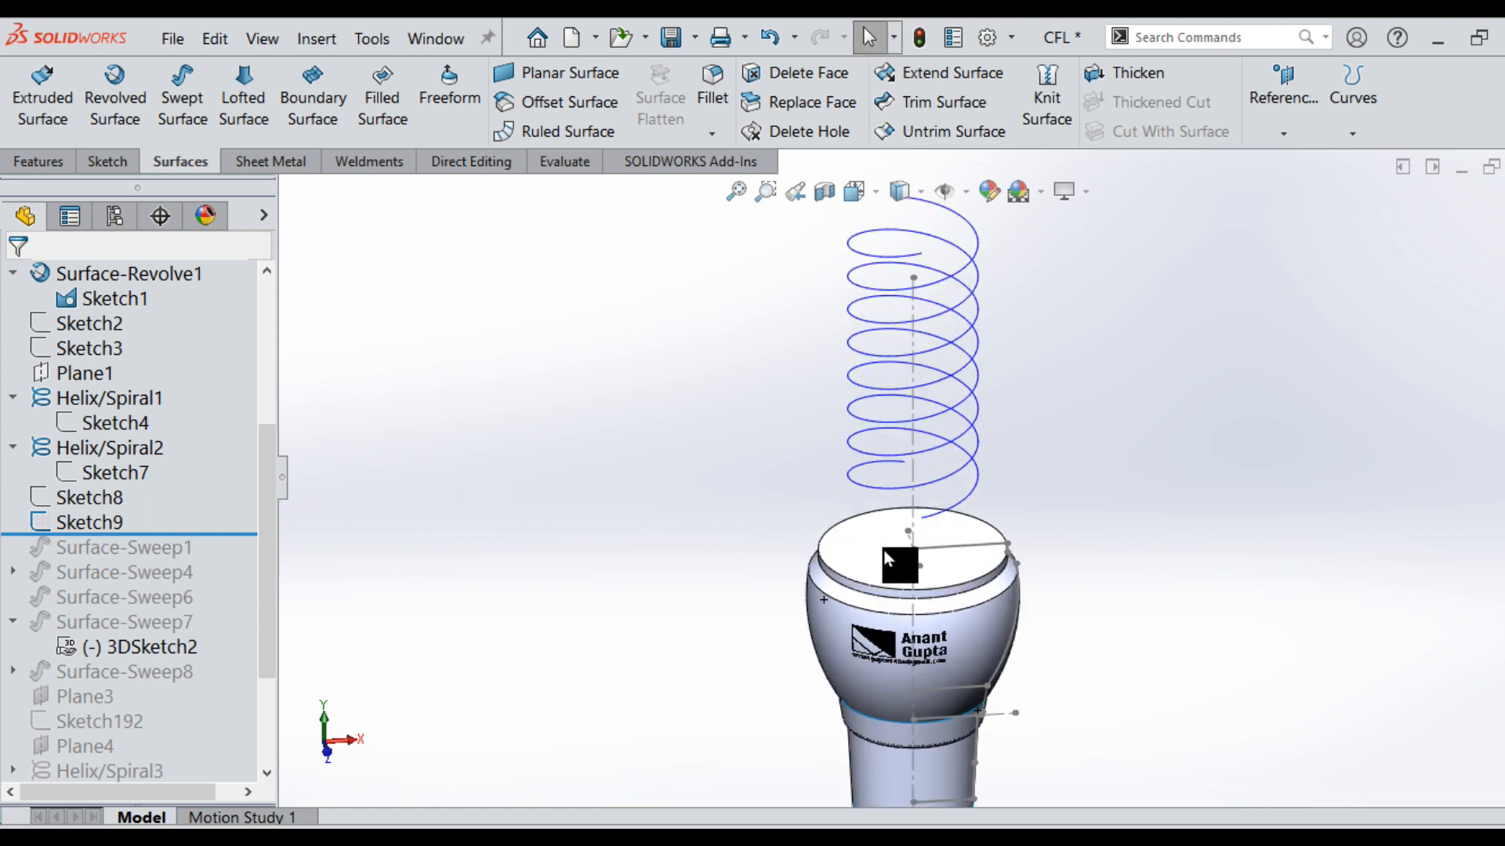
pyautogui.click(90, 506)
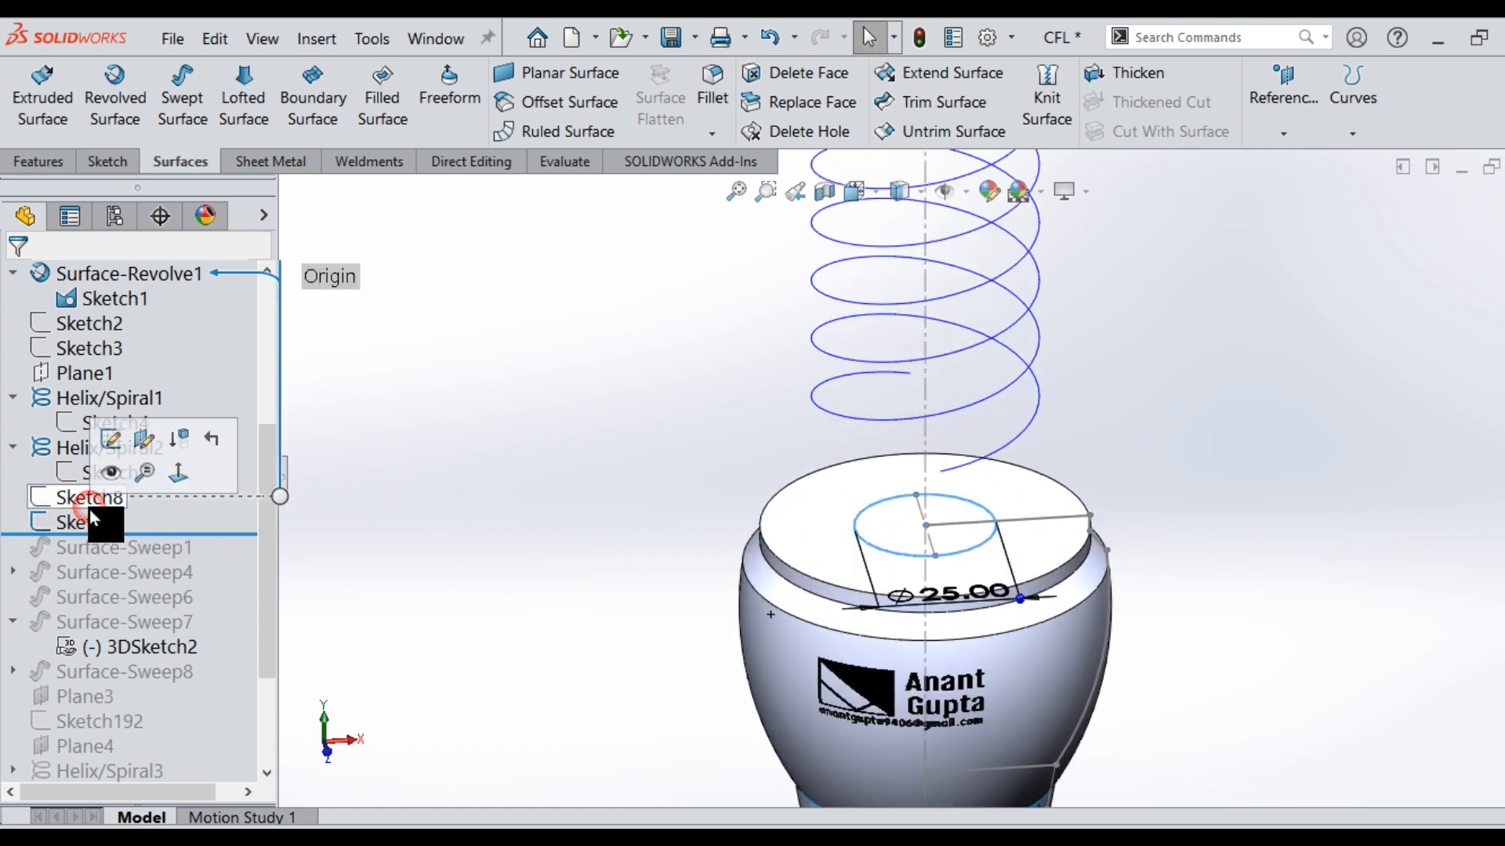
pyautogui.click(95, 522)
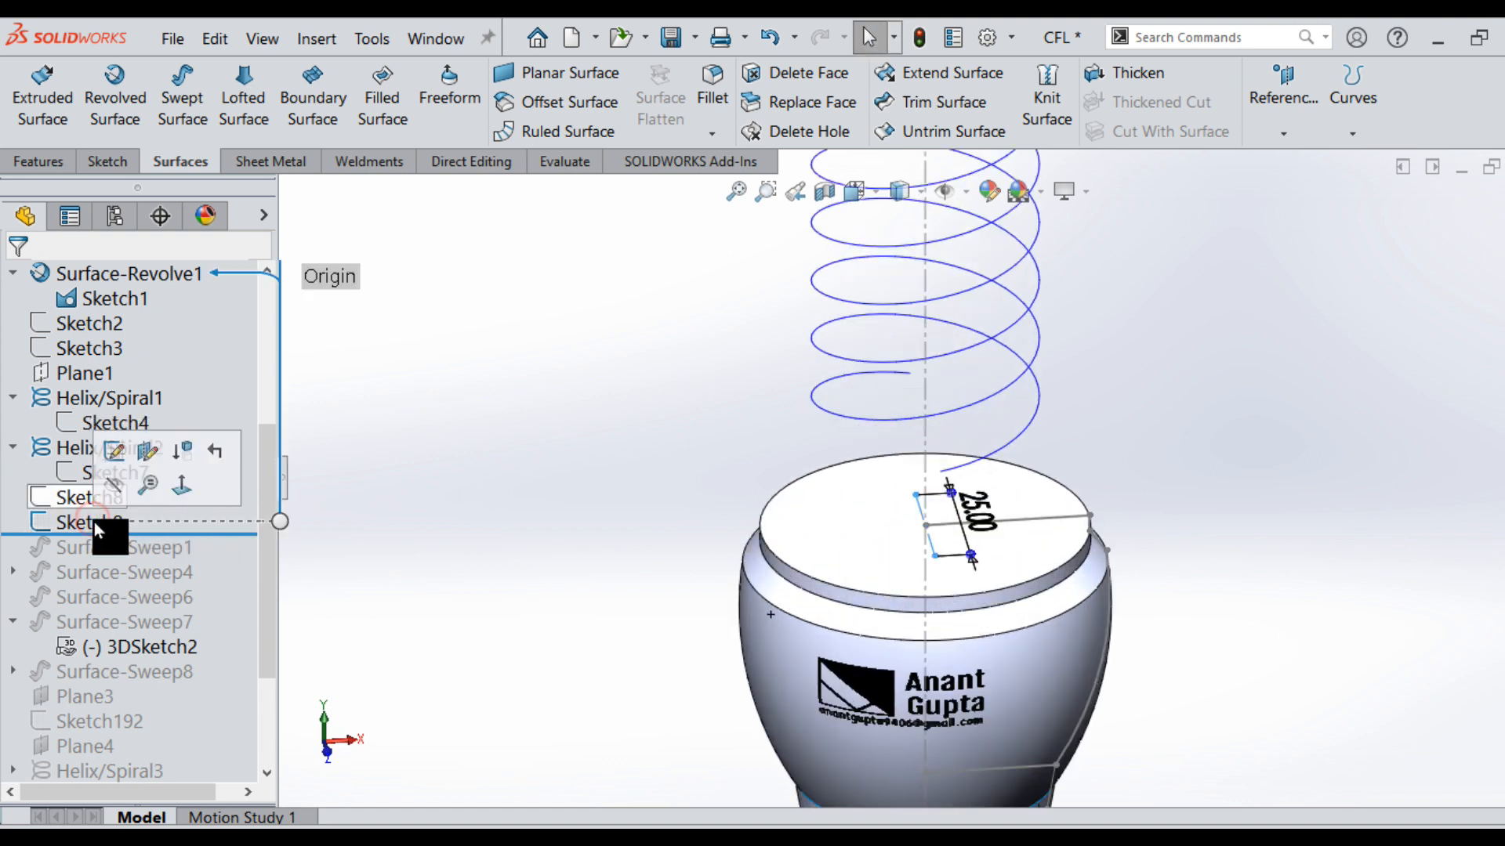
pyautogui.scroll(-2, 934, 548)
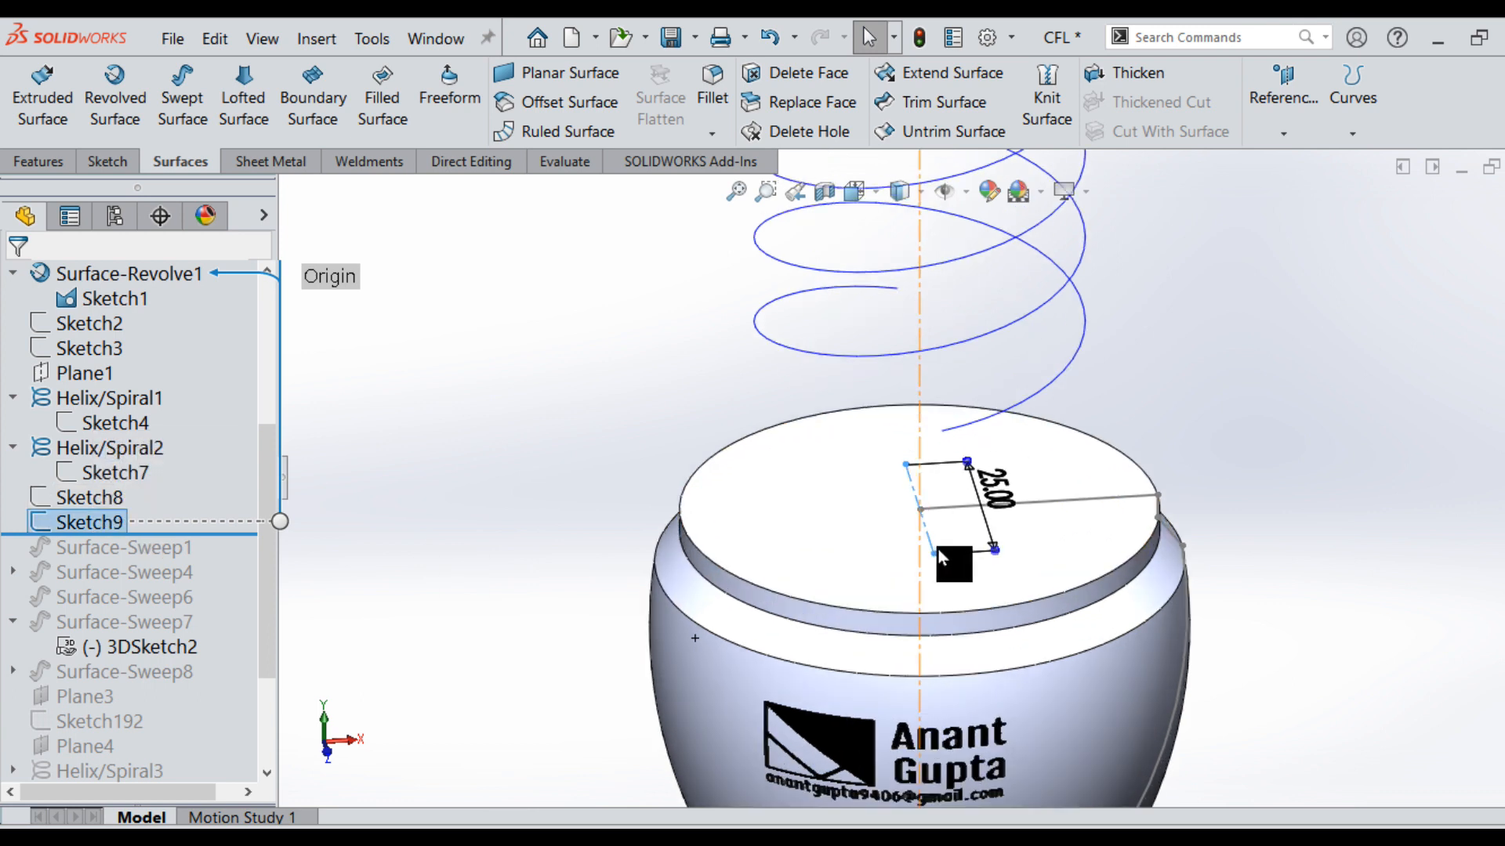
pyautogui.moveTo(935, 548); pyautogui.dragTo(993, 559, button='middle')
pyautogui.click(429, 453)
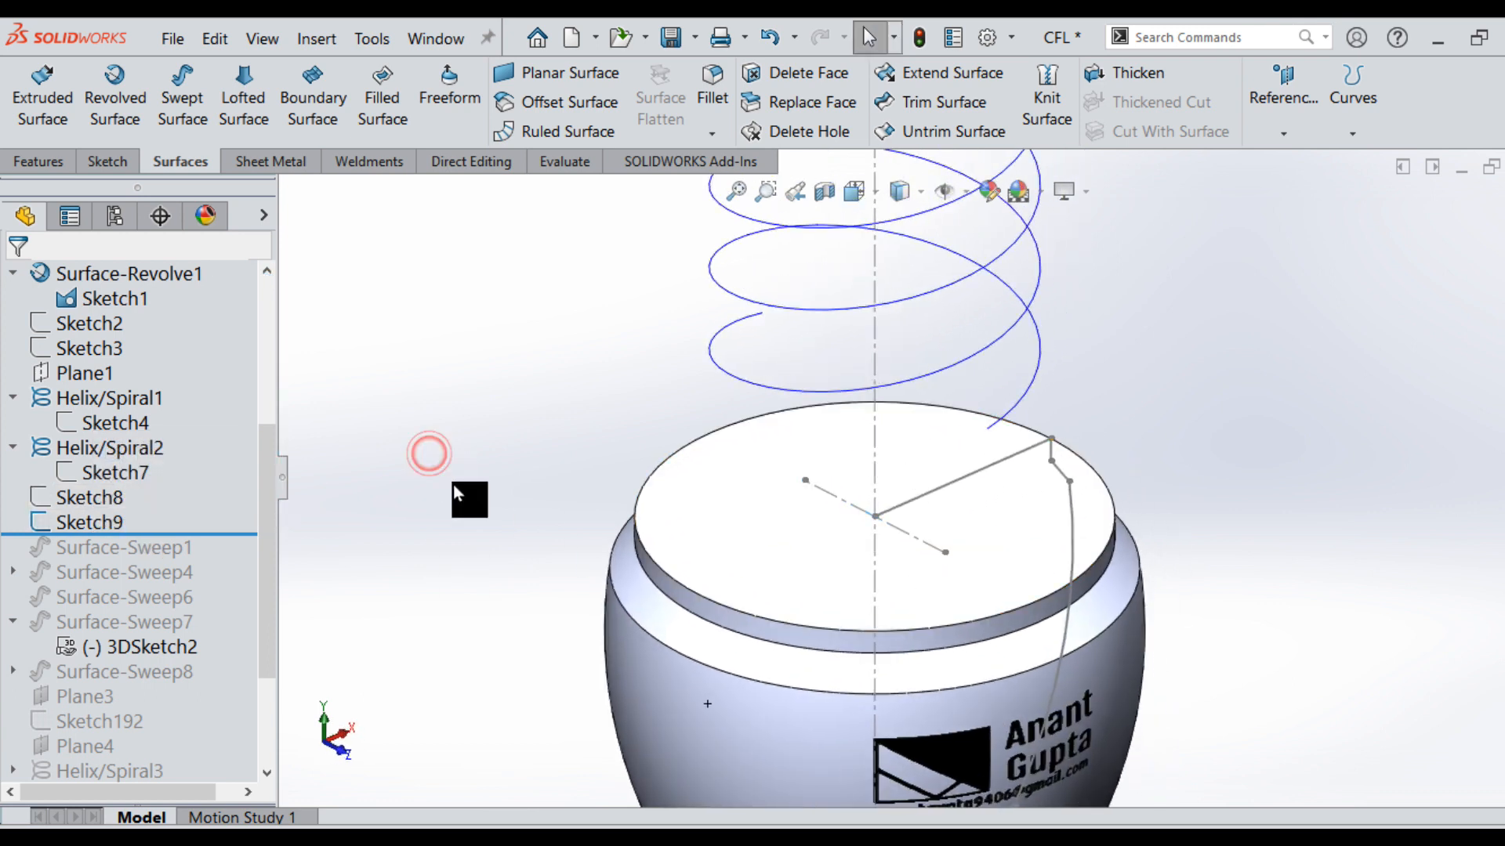
# Roll the feature history forward past Surface-Sweep1 to add the first spiral tube.
pyautogui.scroll(2, 452, 486)
pyautogui.scroll(1, 455, 487)
pyautogui.moveTo(221, 535); pyautogui.dragTo(220, 556)
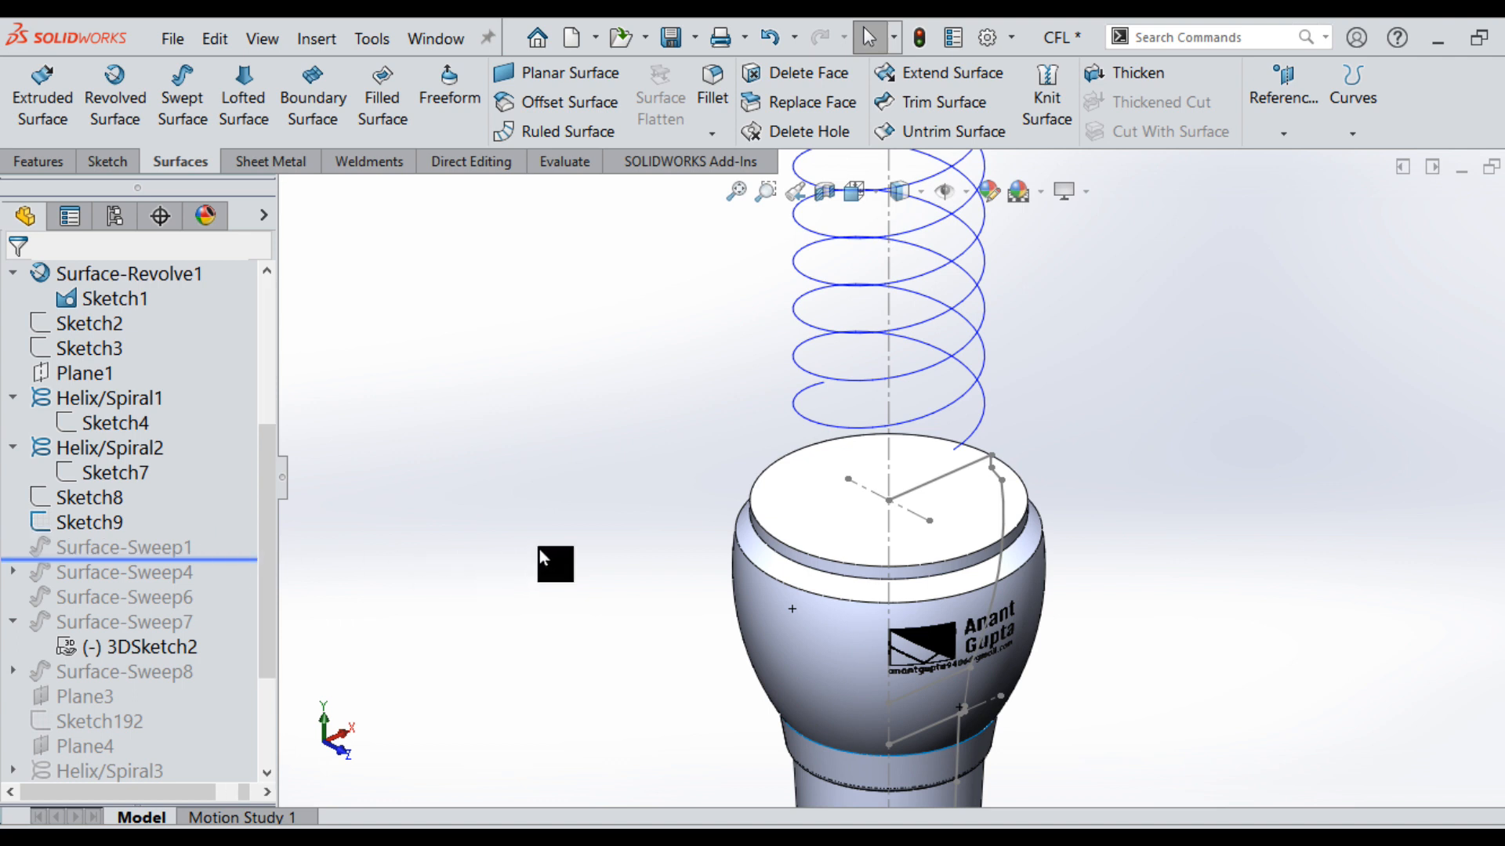
pyautogui.scroll(4, 872, 486)
pyautogui.scroll(-3, 951, 434)
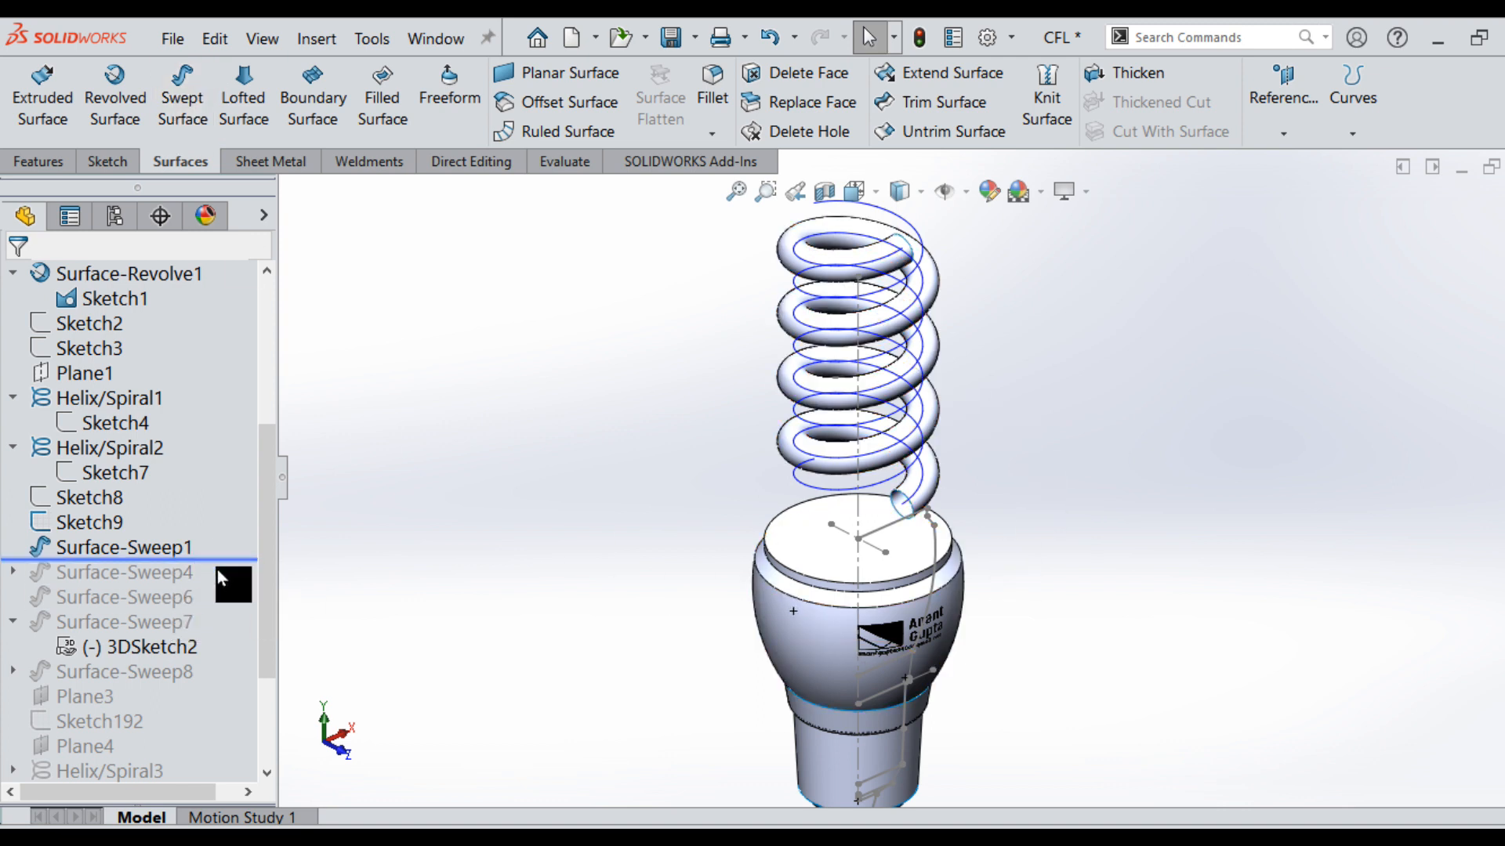
# Roll the feature history forward past Surface-Sweep4 and examine its path in 3DSketch3 at the upper end of the helices.
pyautogui.moveTo(227, 561); pyautogui.dragTo(219, 595)
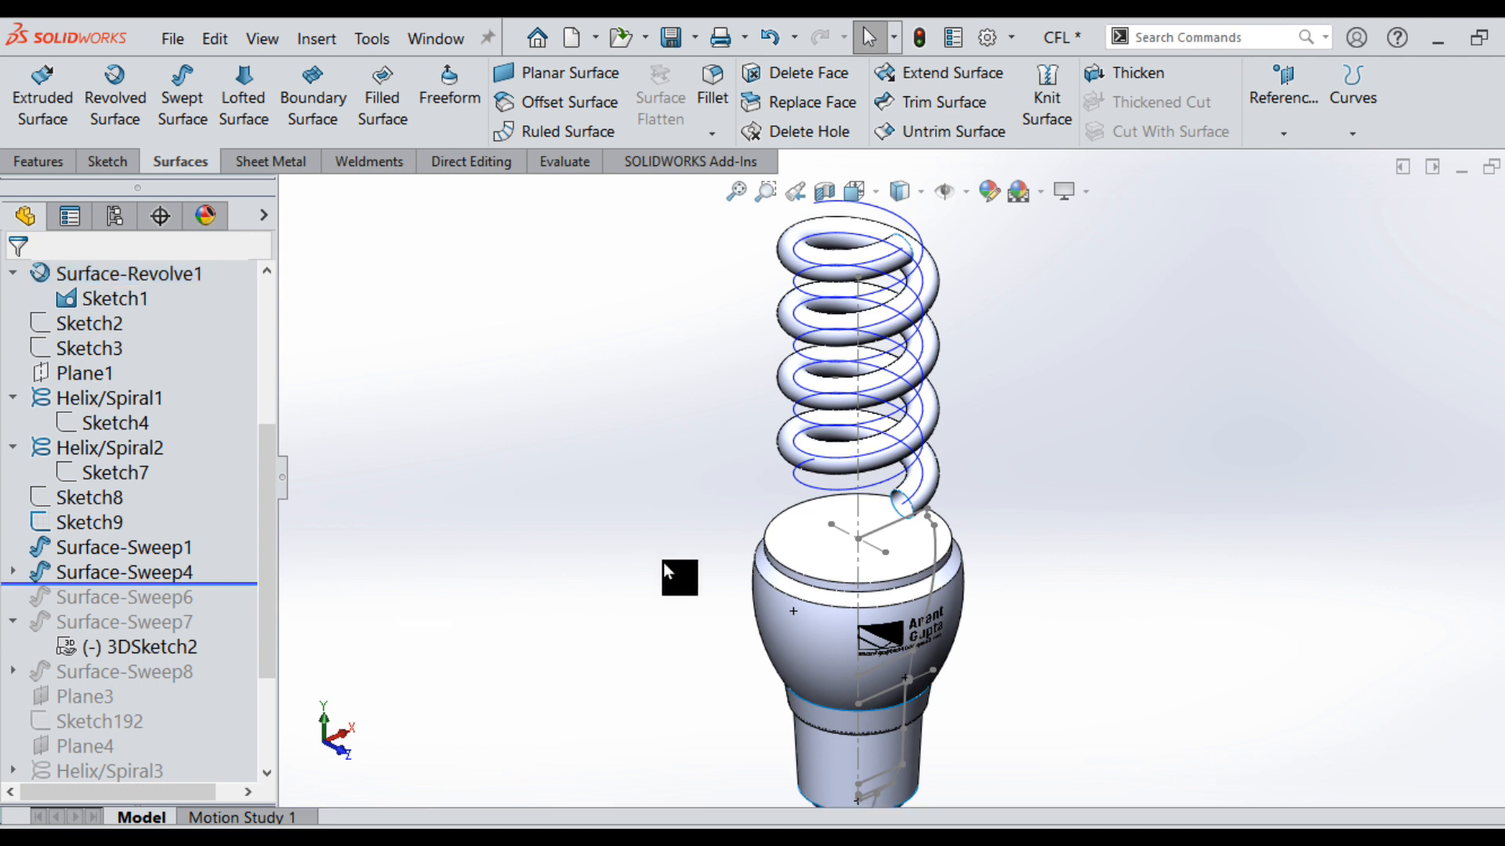
pyautogui.click(148, 570)
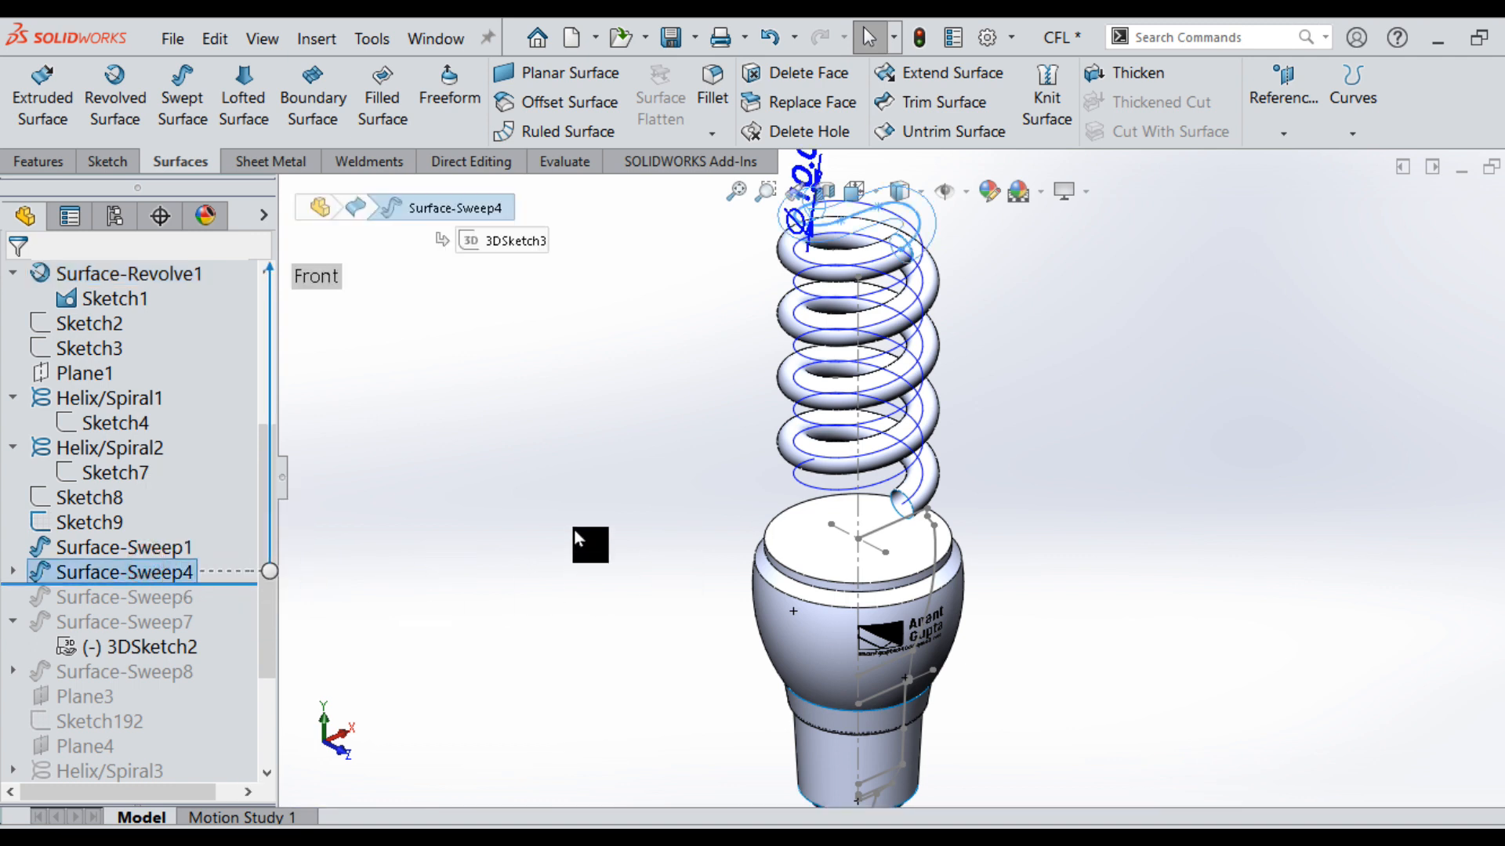
pyautogui.scroll(-5, 977, 336)
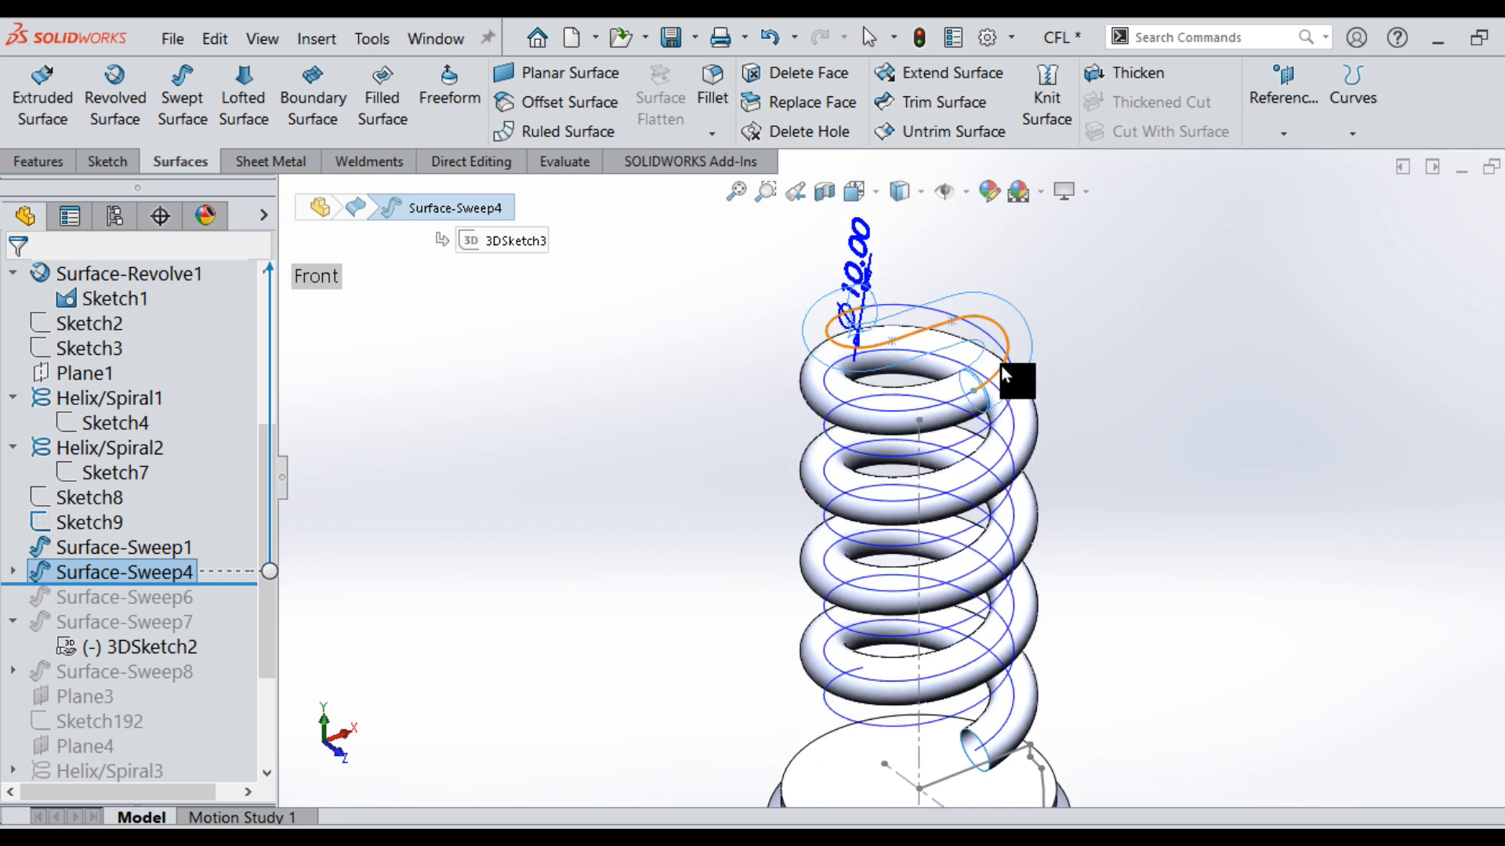
pyautogui.scroll(-3, 1005, 344)
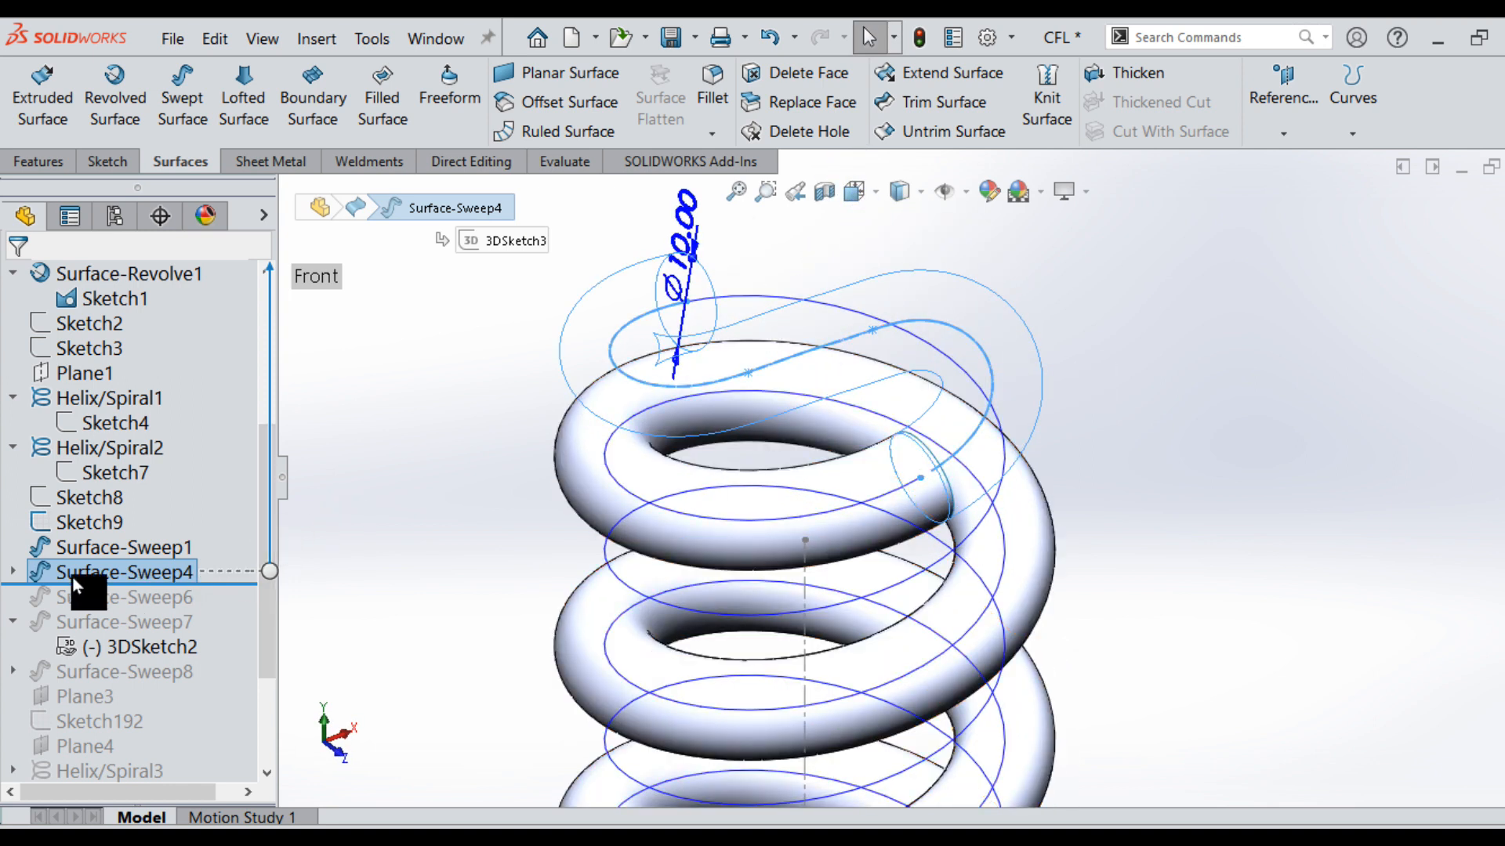
pyautogui.click(13, 575)
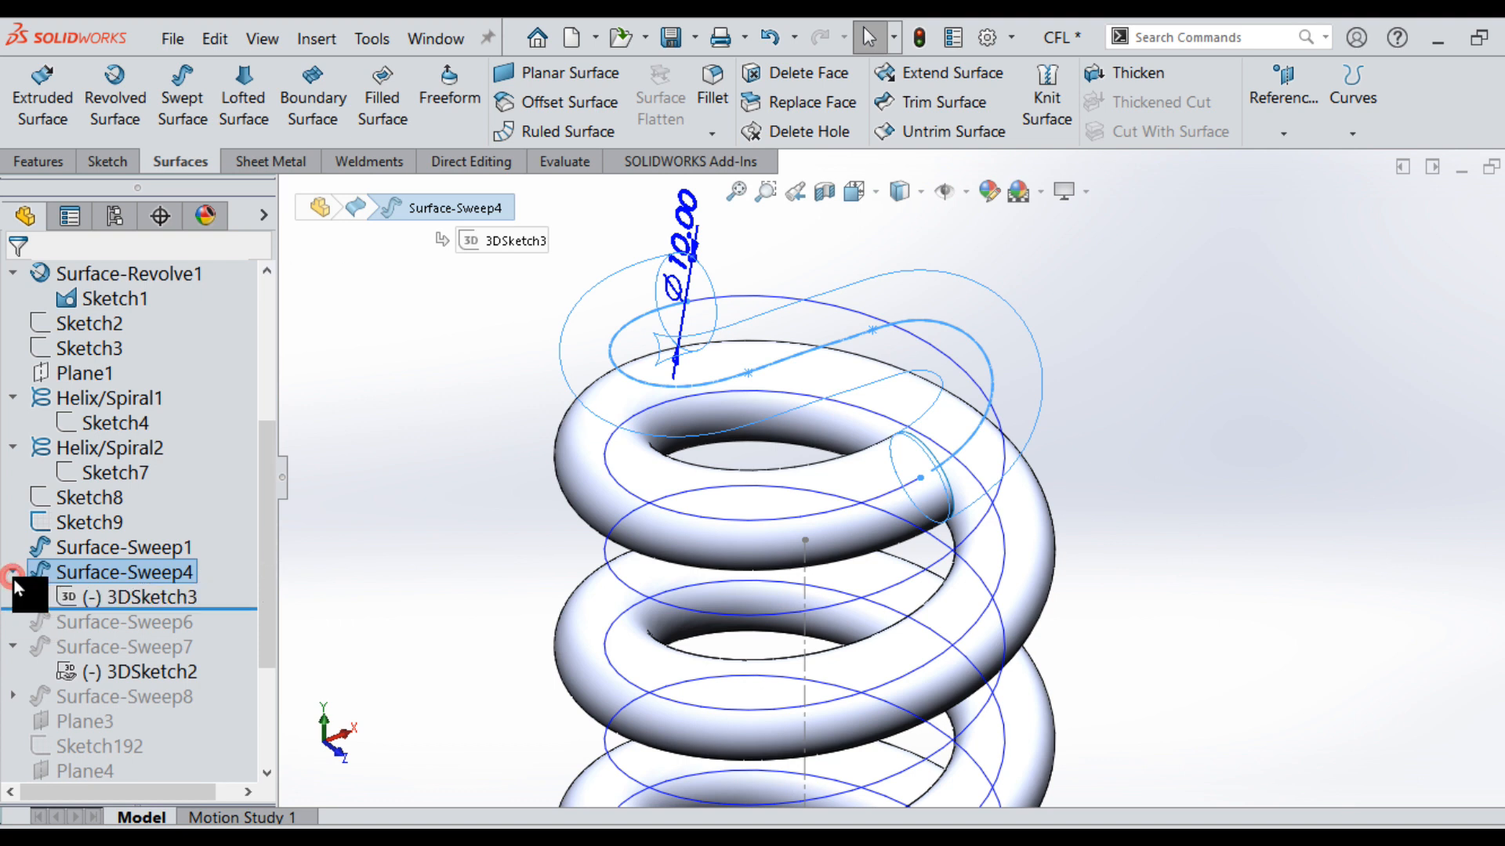
pyautogui.click(131, 596)
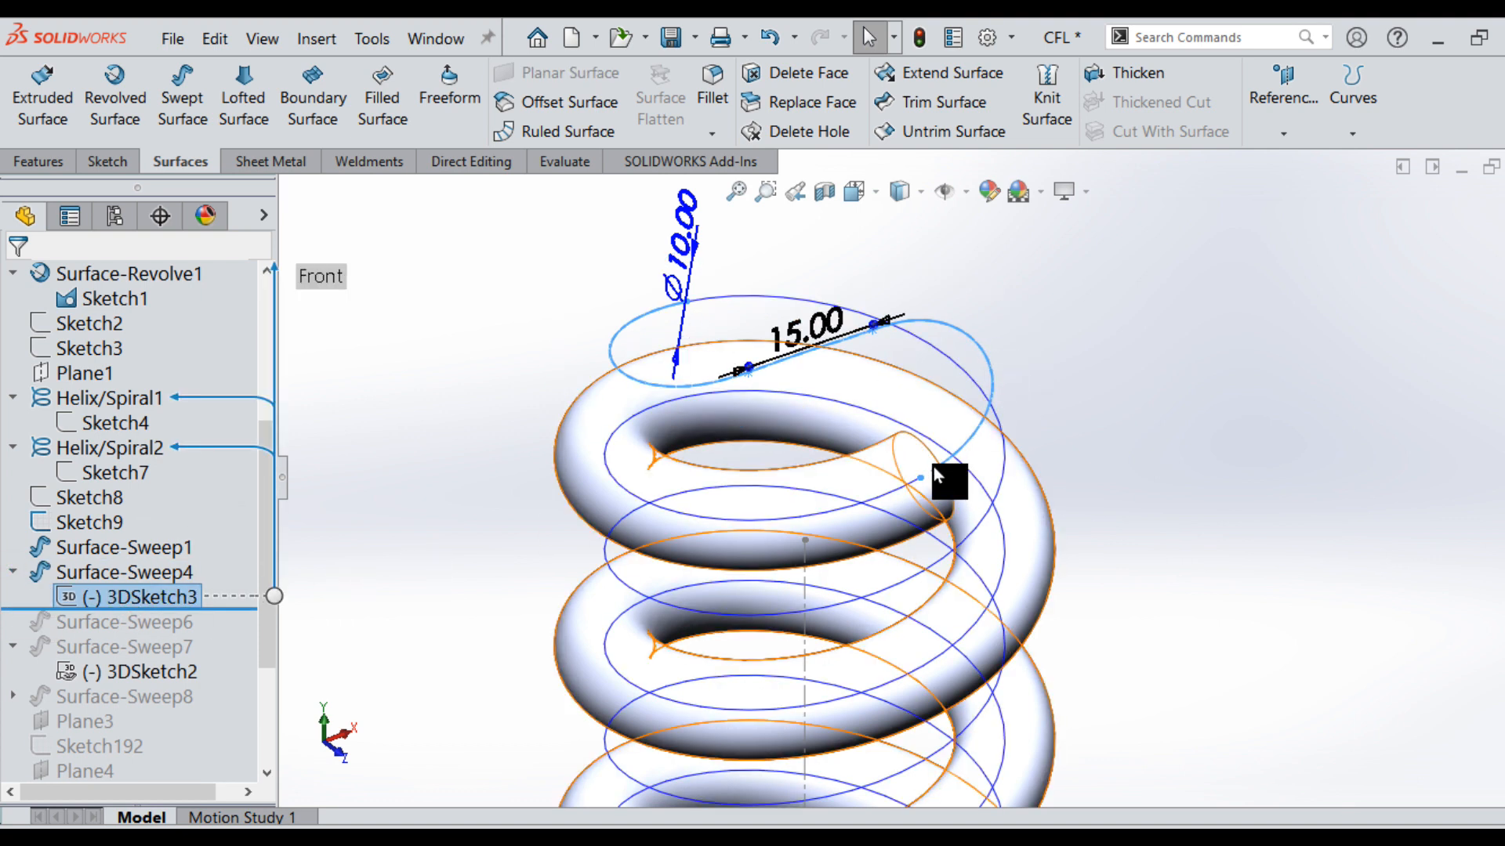
# Show the hidden Surface-Sweep4 connecting tube and inspect it from the side together with the first spiral tube.
pyautogui.click(167, 573)
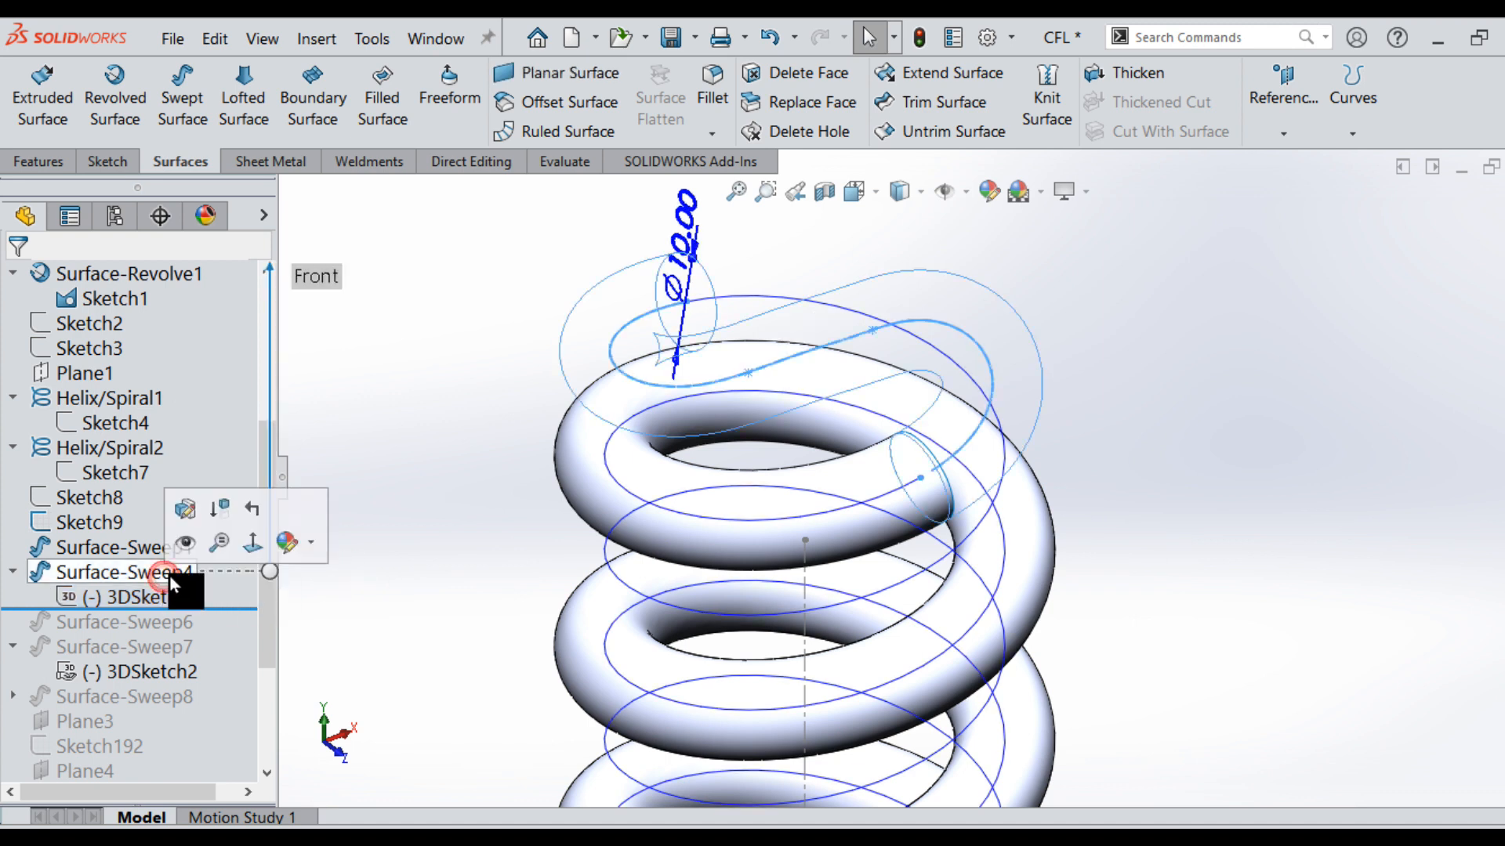
pyautogui.click(182, 539)
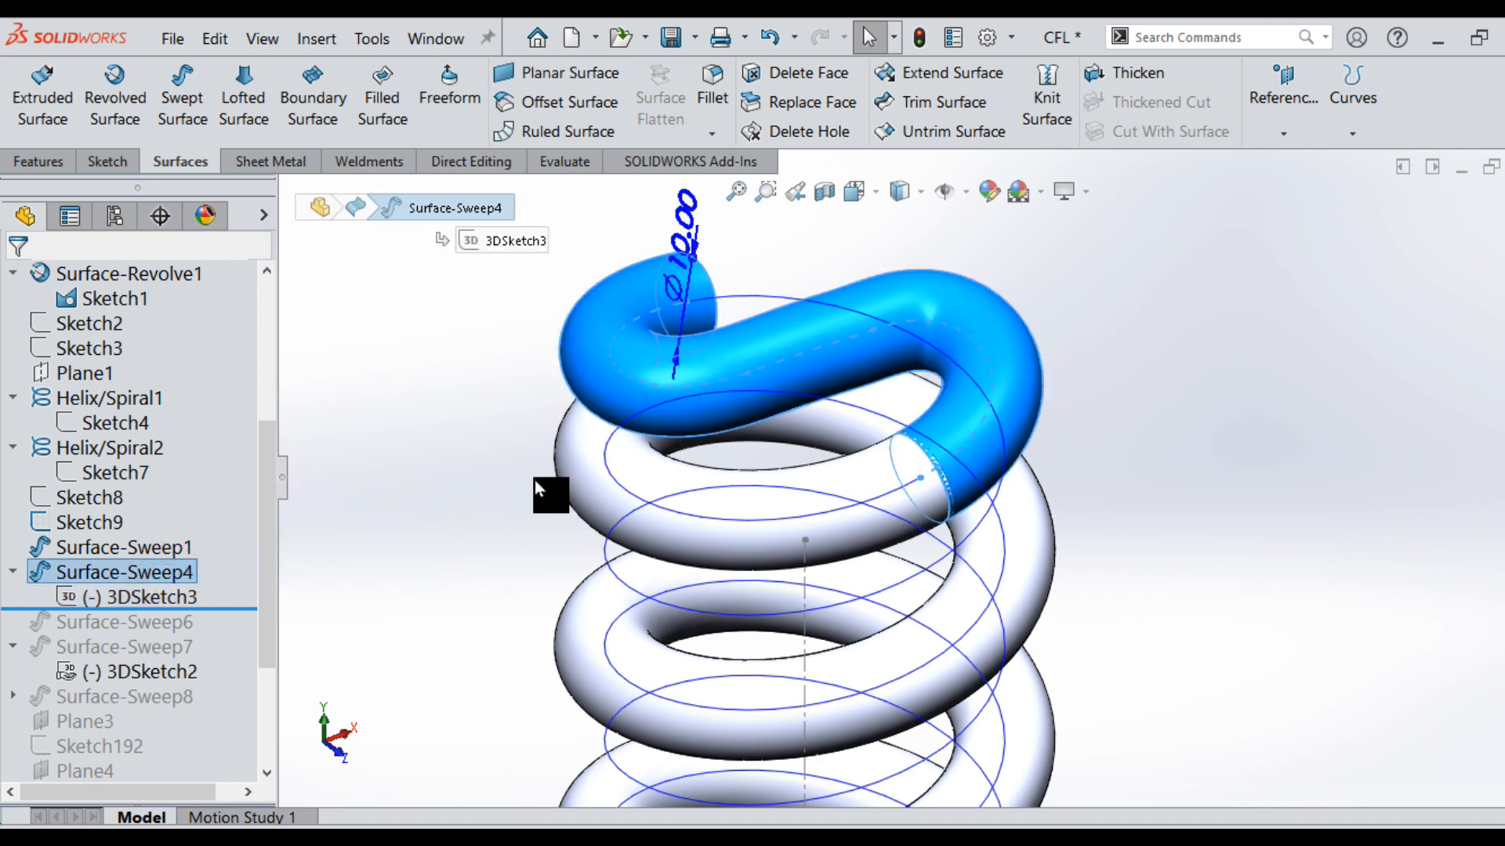
pyautogui.click(1199, 419)
pyautogui.scroll(5, 930, 584)
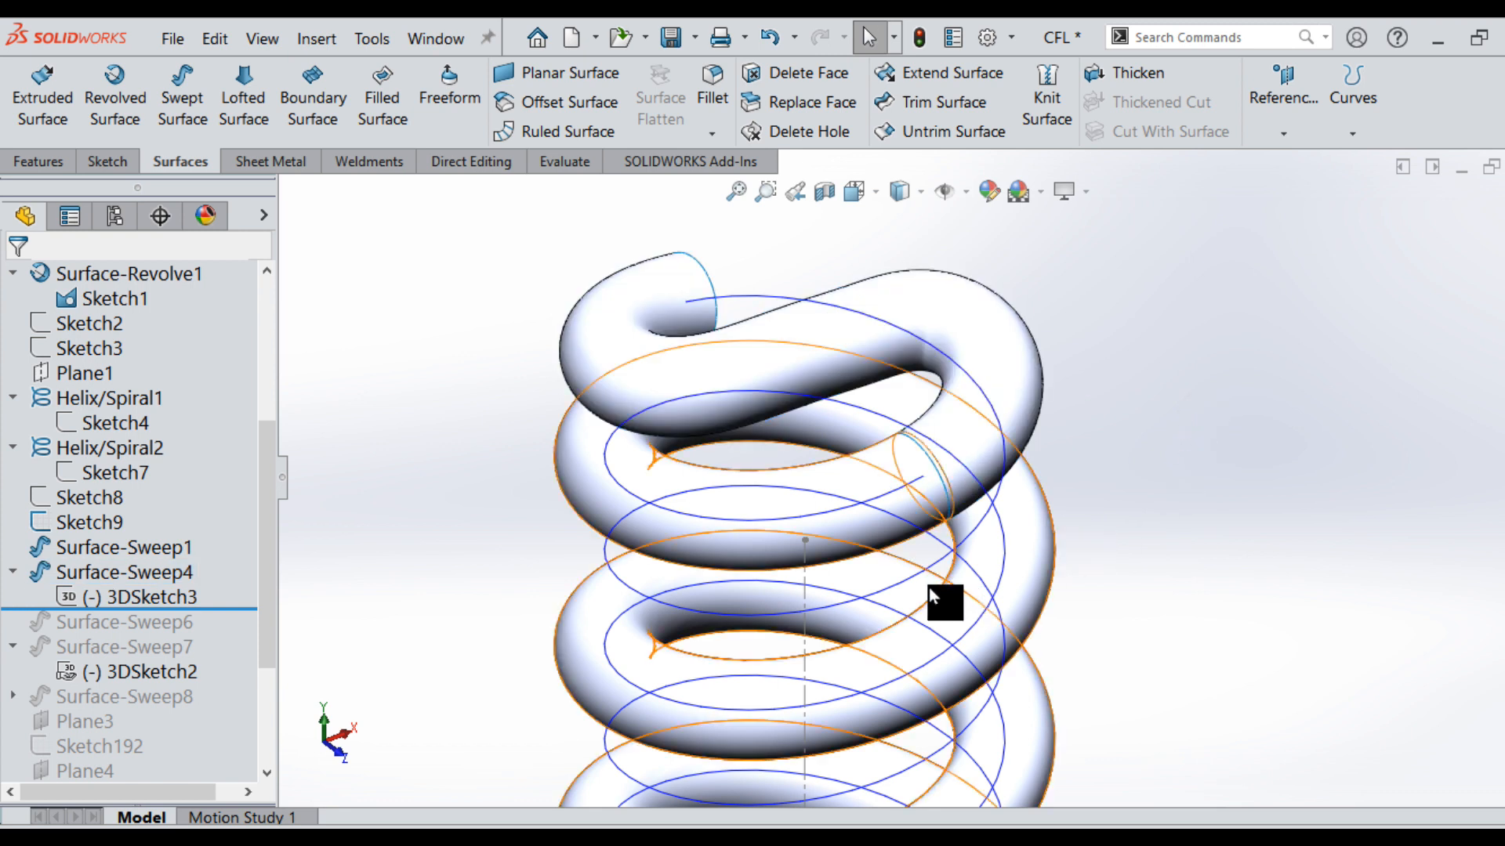
pyautogui.moveTo(918, 600); pyautogui.dragTo(1003, 469, button='middle')
pyautogui.scroll(-5, 902, 587)
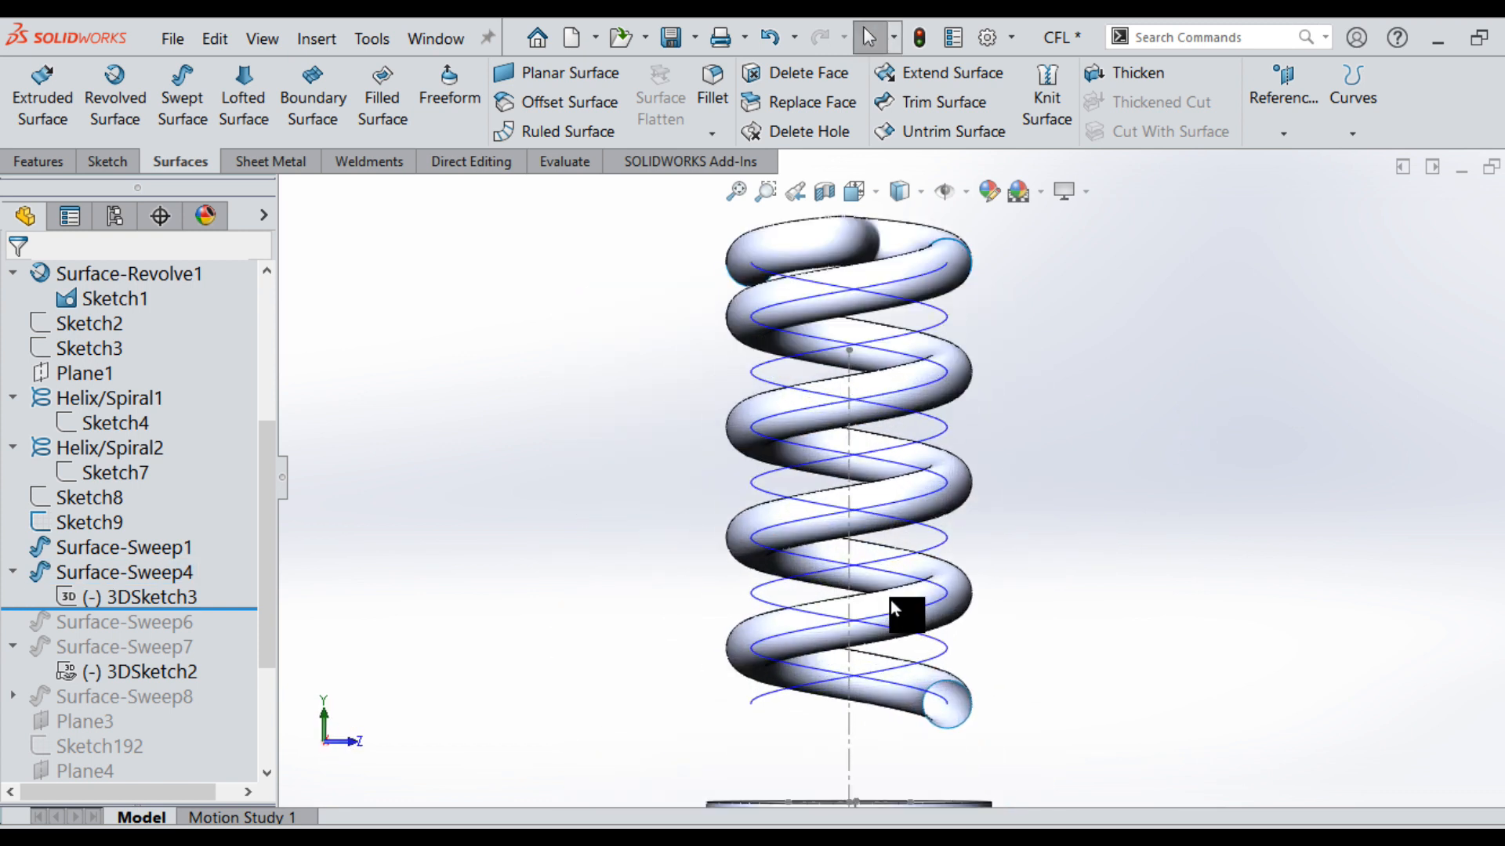
pyautogui.scroll(-2, 828, 430)
pyautogui.scroll(2, 829, 427)
# Roll the feature history forward past Surface-Sweep6 to add the second spiral tube, and select that sweep.
pyautogui.click(576, 568)
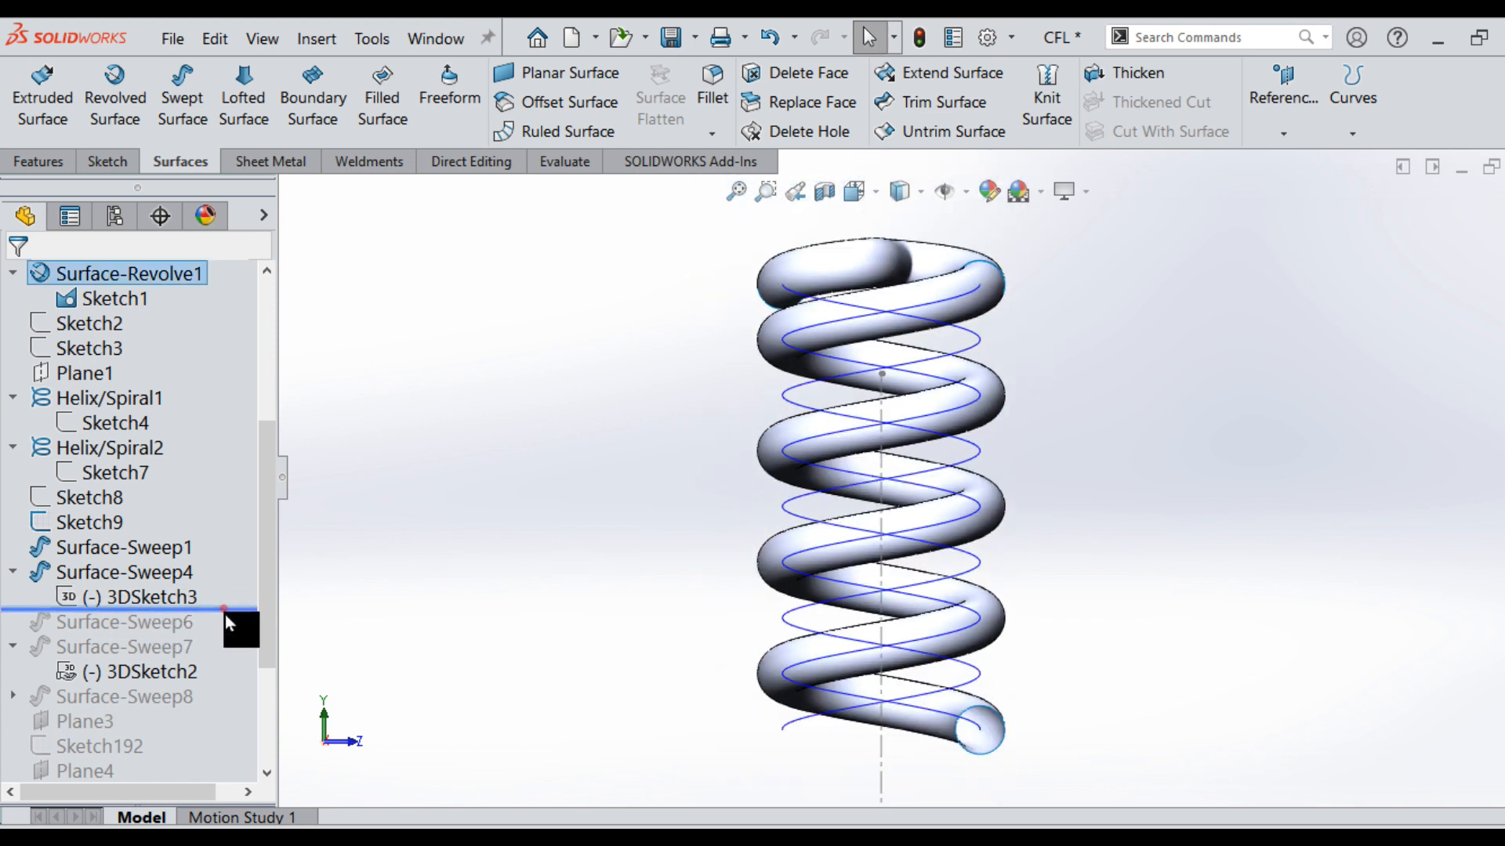
pyautogui.moveTo(225, 612); pyautogui.dragTo(221, 636)
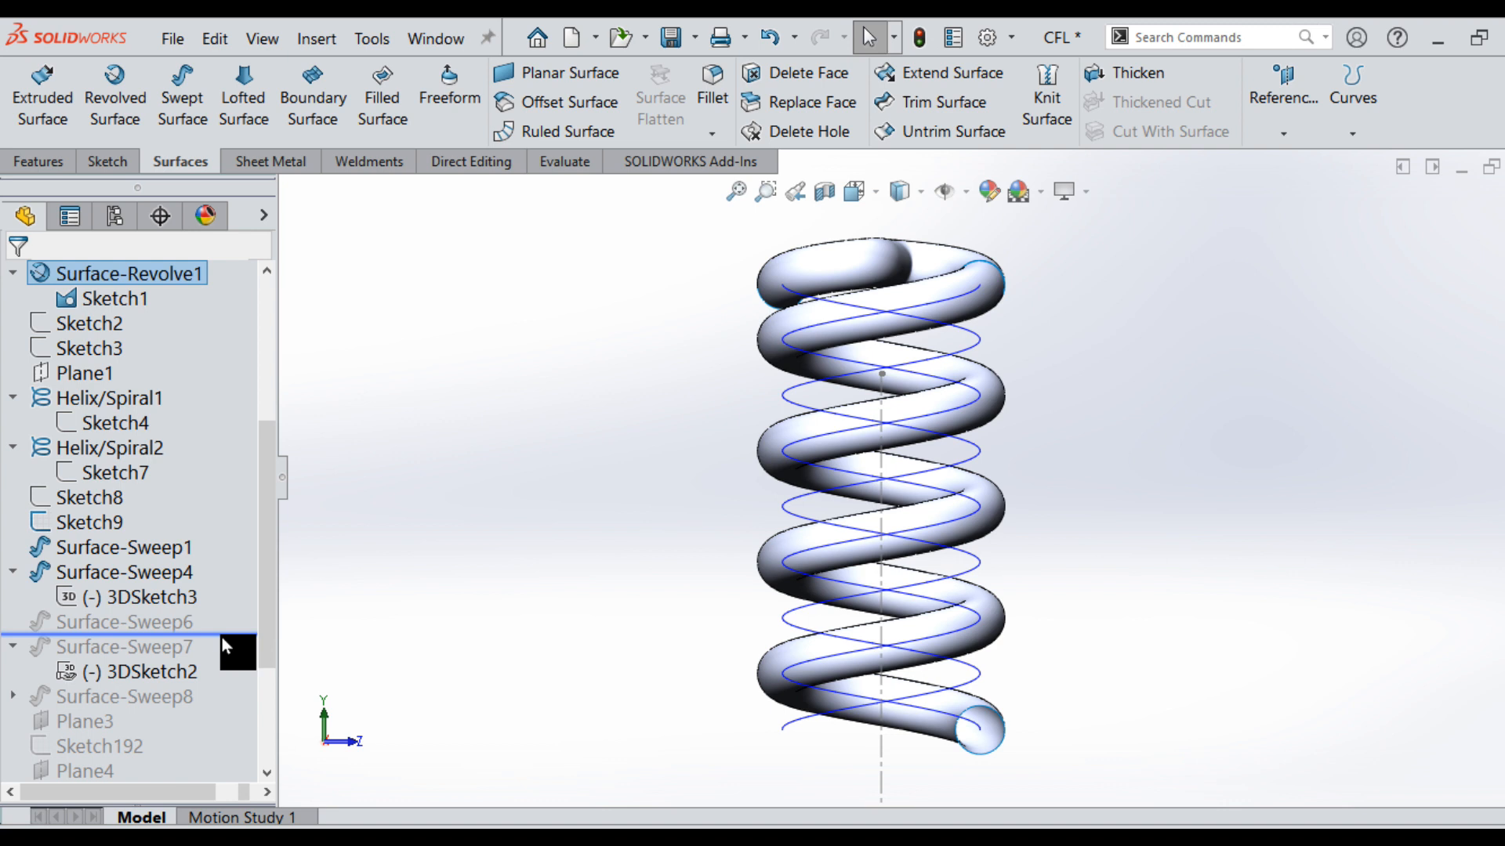
pyautogui.click(138, 622)
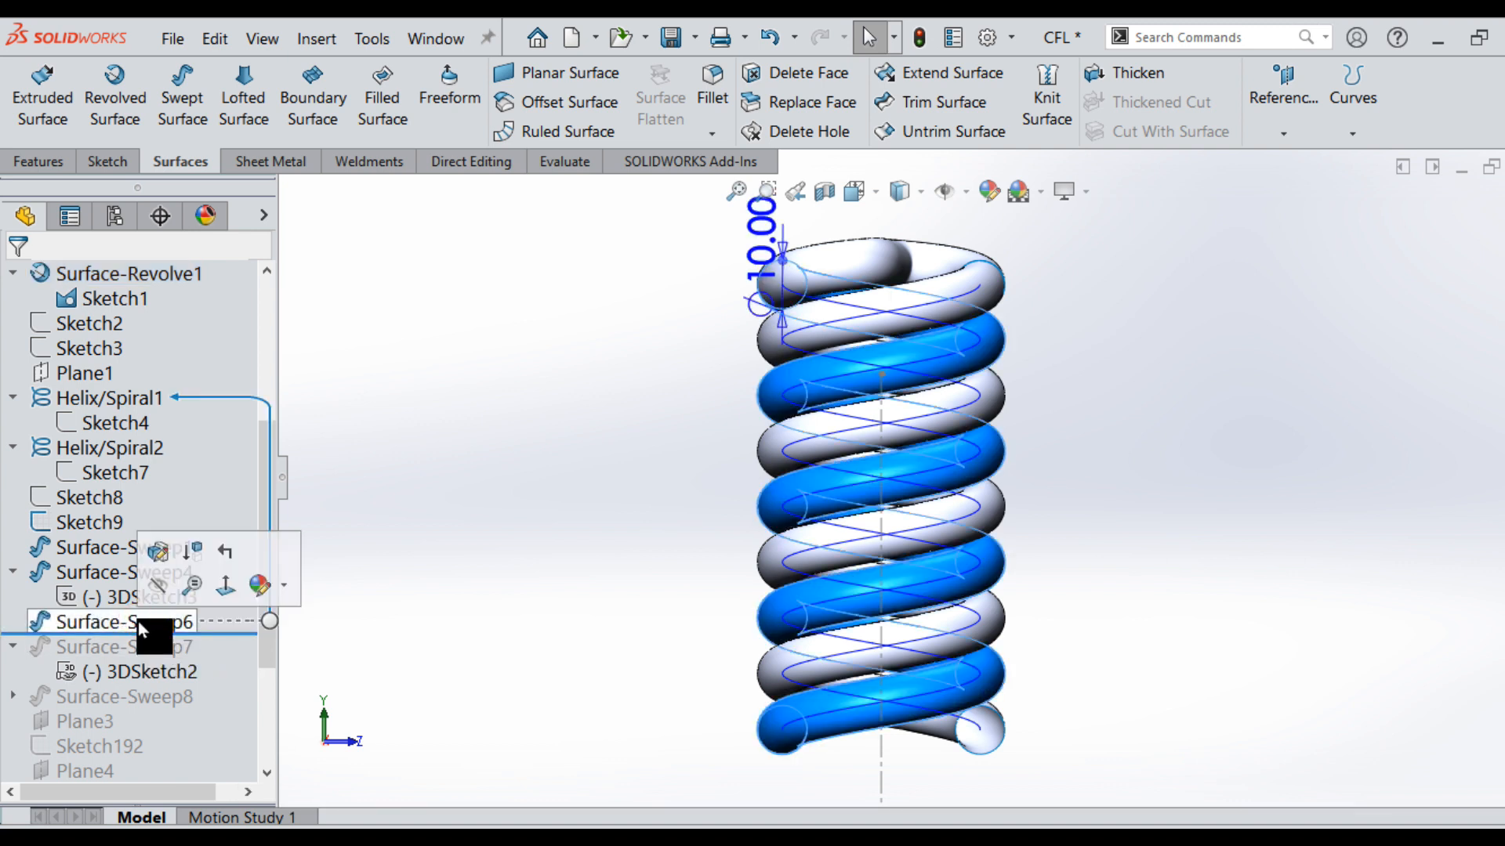
pyautogui.click(163, 587)
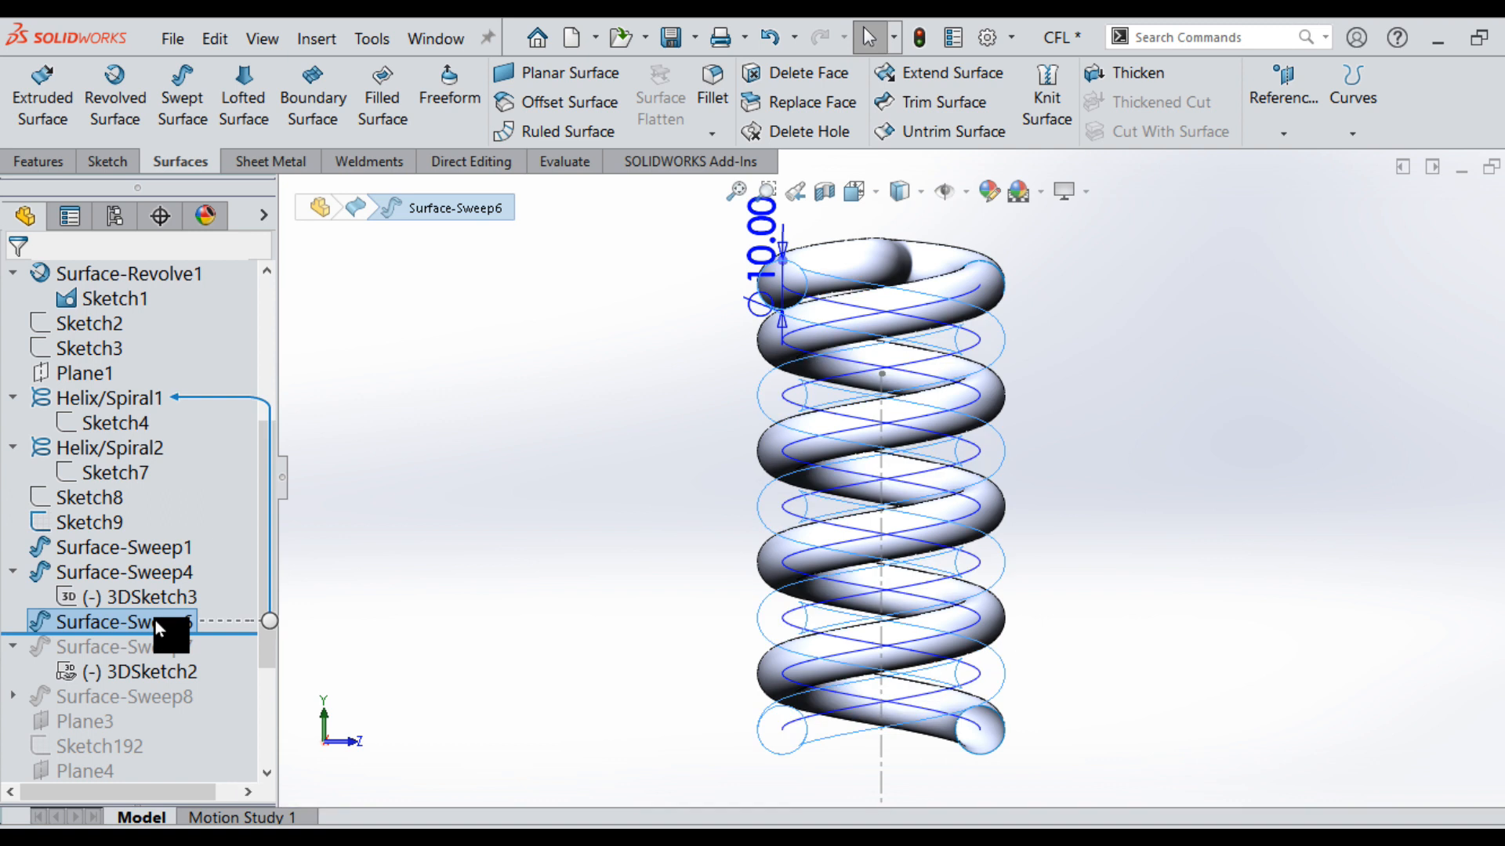
pyautogui.rightClick(154, 619)
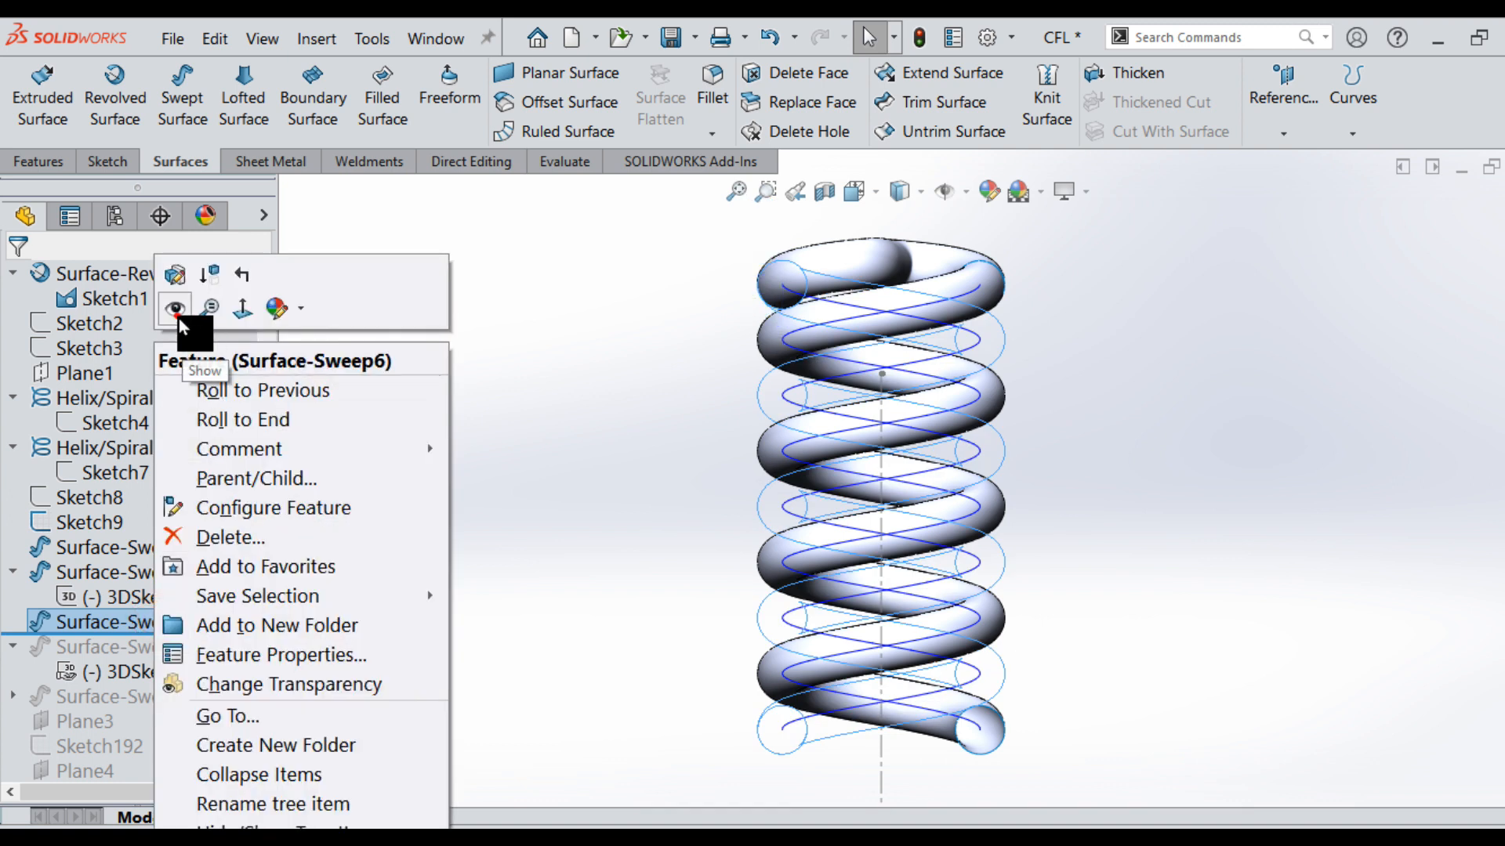
pyautogui.click(178, 315)
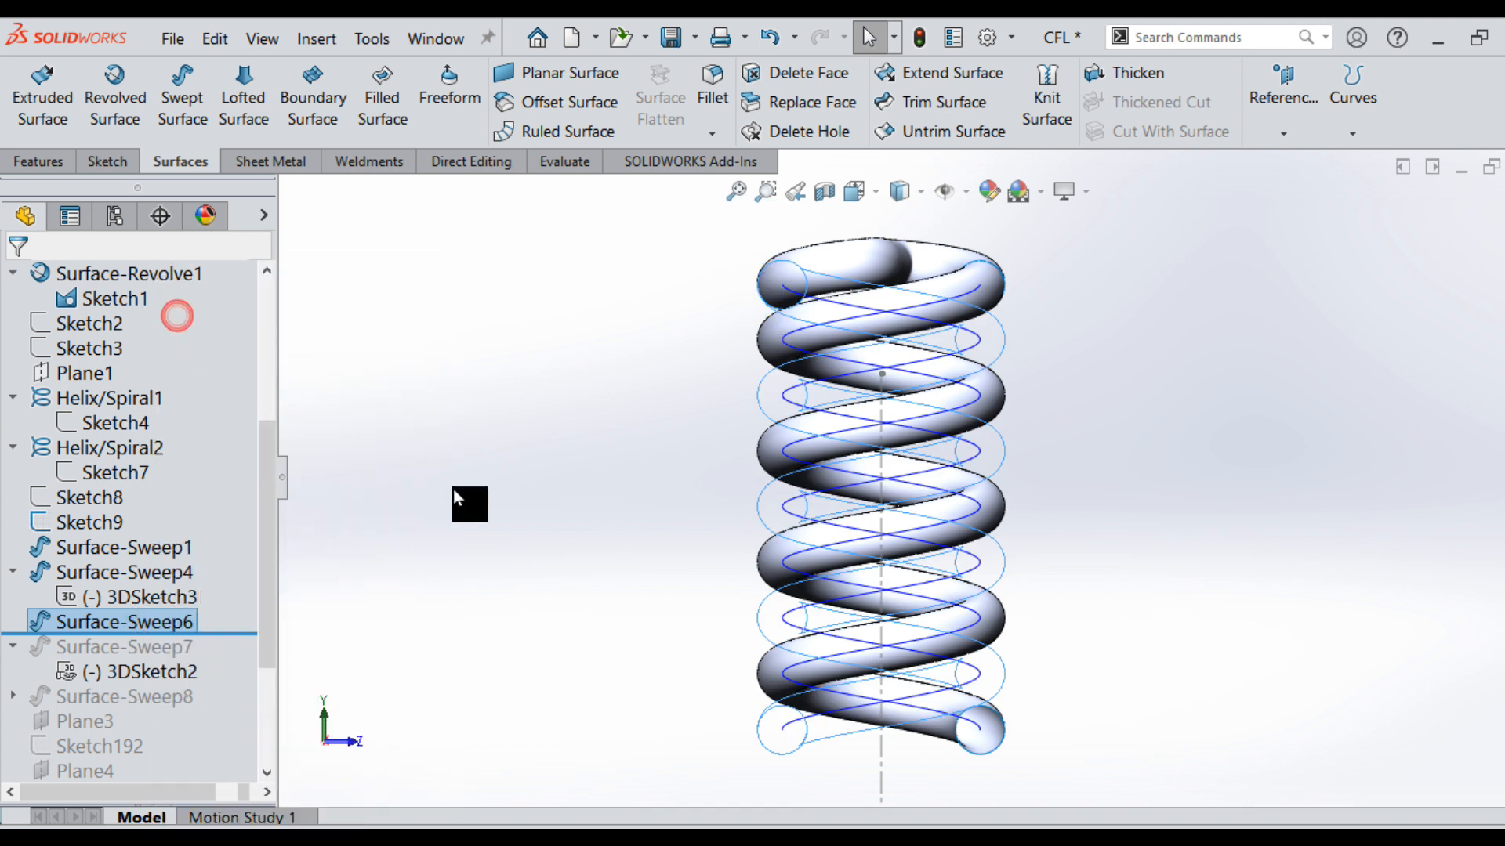
# Examine the interleaved spiral tubes from several sides, including their open lower ends and the gap above the bulb base.
pyautogui.click(659, 507)
pyautogui.moveTo(723, 506); pyautogui.dragTo(812, 551, button='middle')
pyautogui.scroll(3, 801, 402)
pyautogui.scroll(-3, 803, 399)
pyautogui.scroll(-3, 891, 337)
pyautogui.moveTo(898, 402); pyautogui.dragTo(805, 429, button='middle')
pyautogui.scroll(3, 1093, 536)
pyautogui.scroll(-3, 1165, 560)
pyautogui.scroll(3, 991, 627)
pyautogui.scroll(-3, 954, 609)
pyautogui.moveTo(836, 554); pyautogui.dragTo(709, 646, button='middle')
pyautogui.scroll(2, 767, 714)
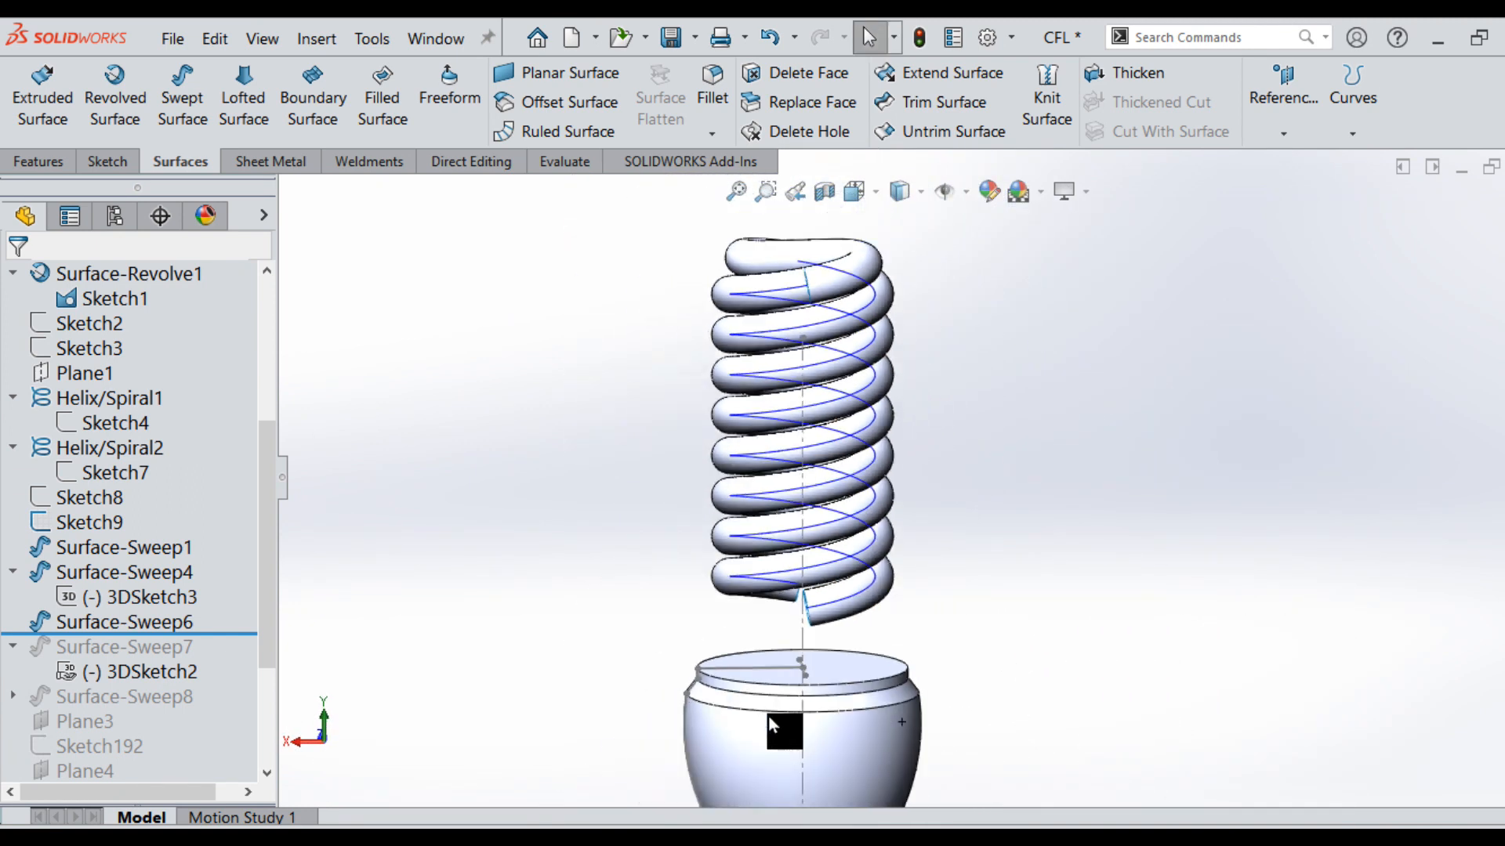
pyautogui.scroll(-1, 768, 714)
pyautogui.moveTo(805, 602); pyautogui.dragTo(926, 576, button='middle')
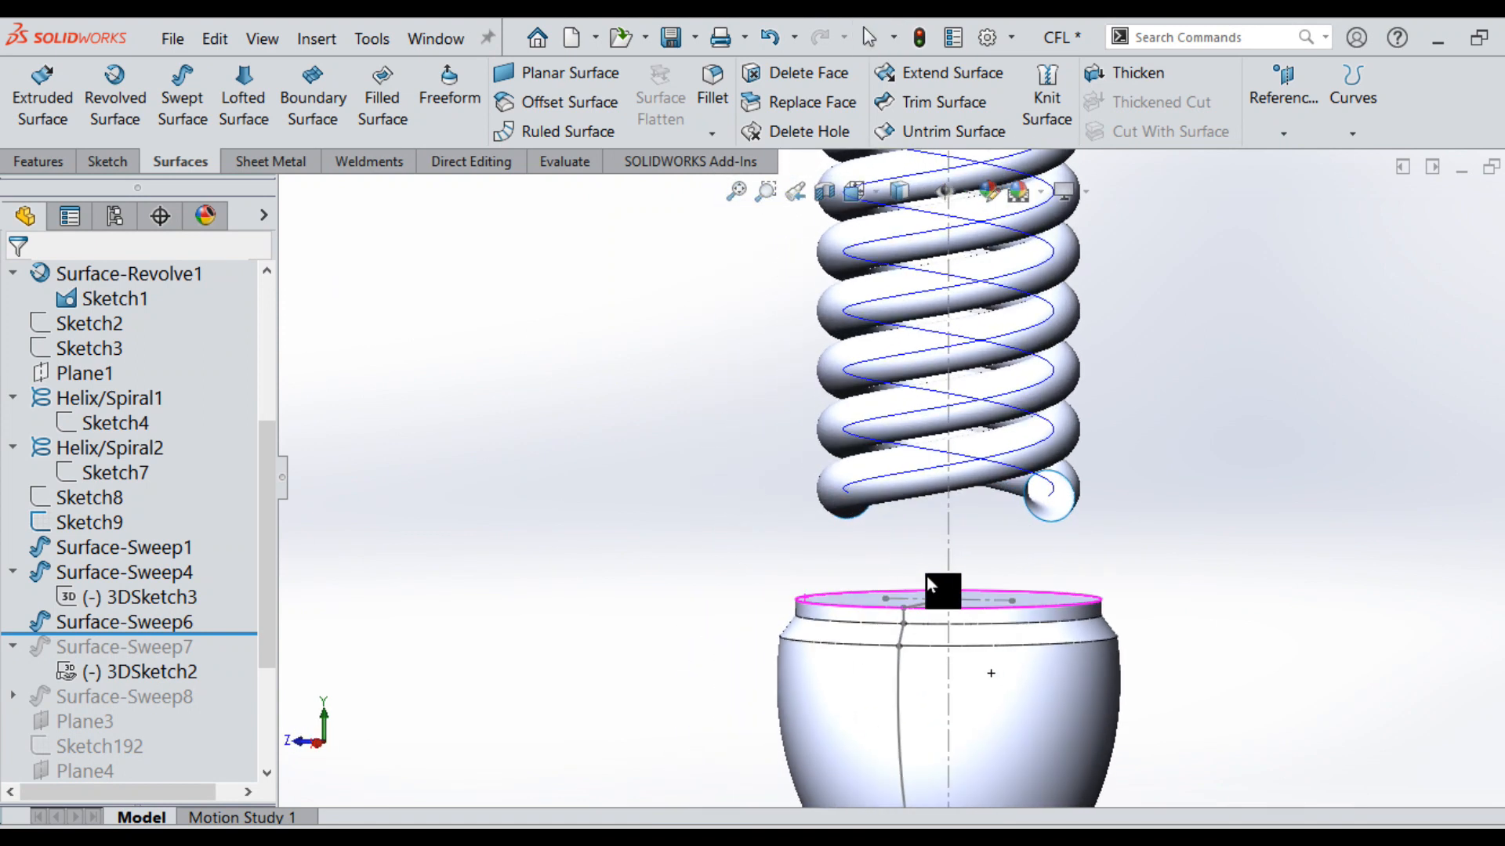
pyautogui.scroll(-3, 1156, 544)
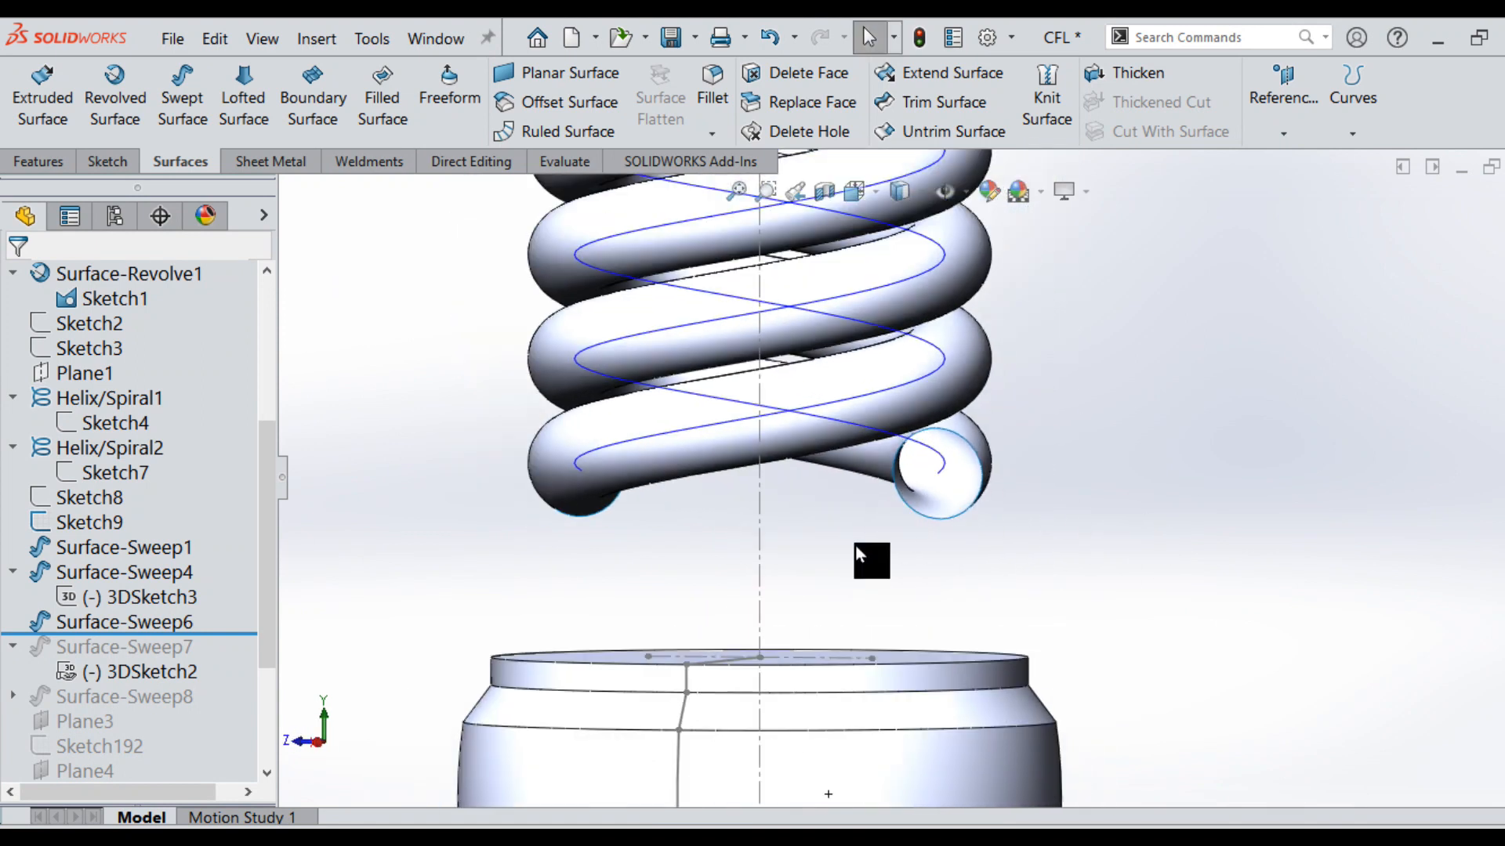
# Roll the feature history forward past Surface-Sweep7 and examine 3DSketch2, the paths linking the tube ends to the base.
pyautogui.moveTo(223, 639); pyautogui.dragTo(220, 681)
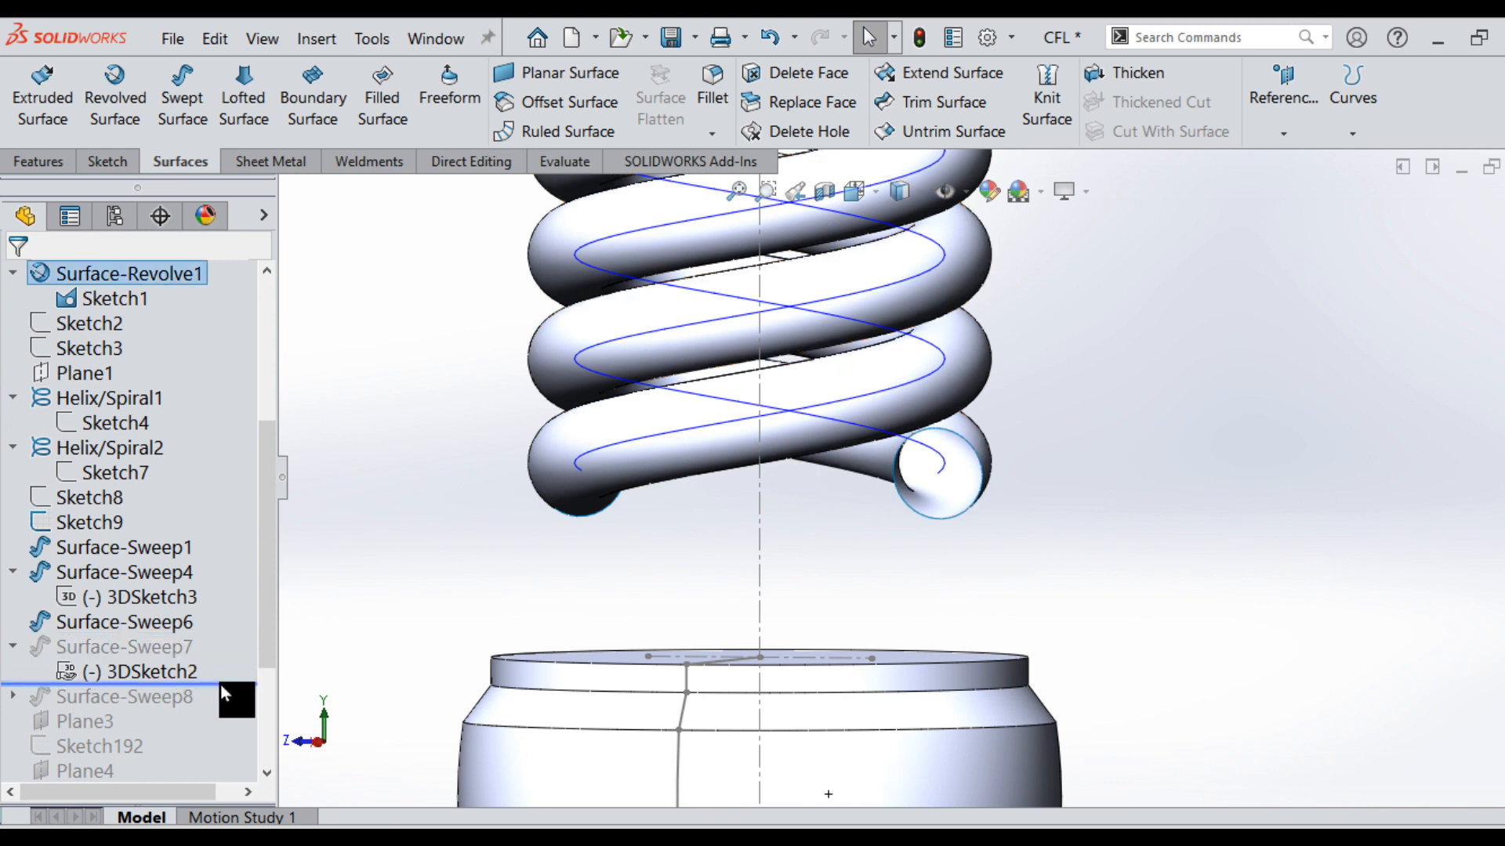
pyautogui.click(170, 674)
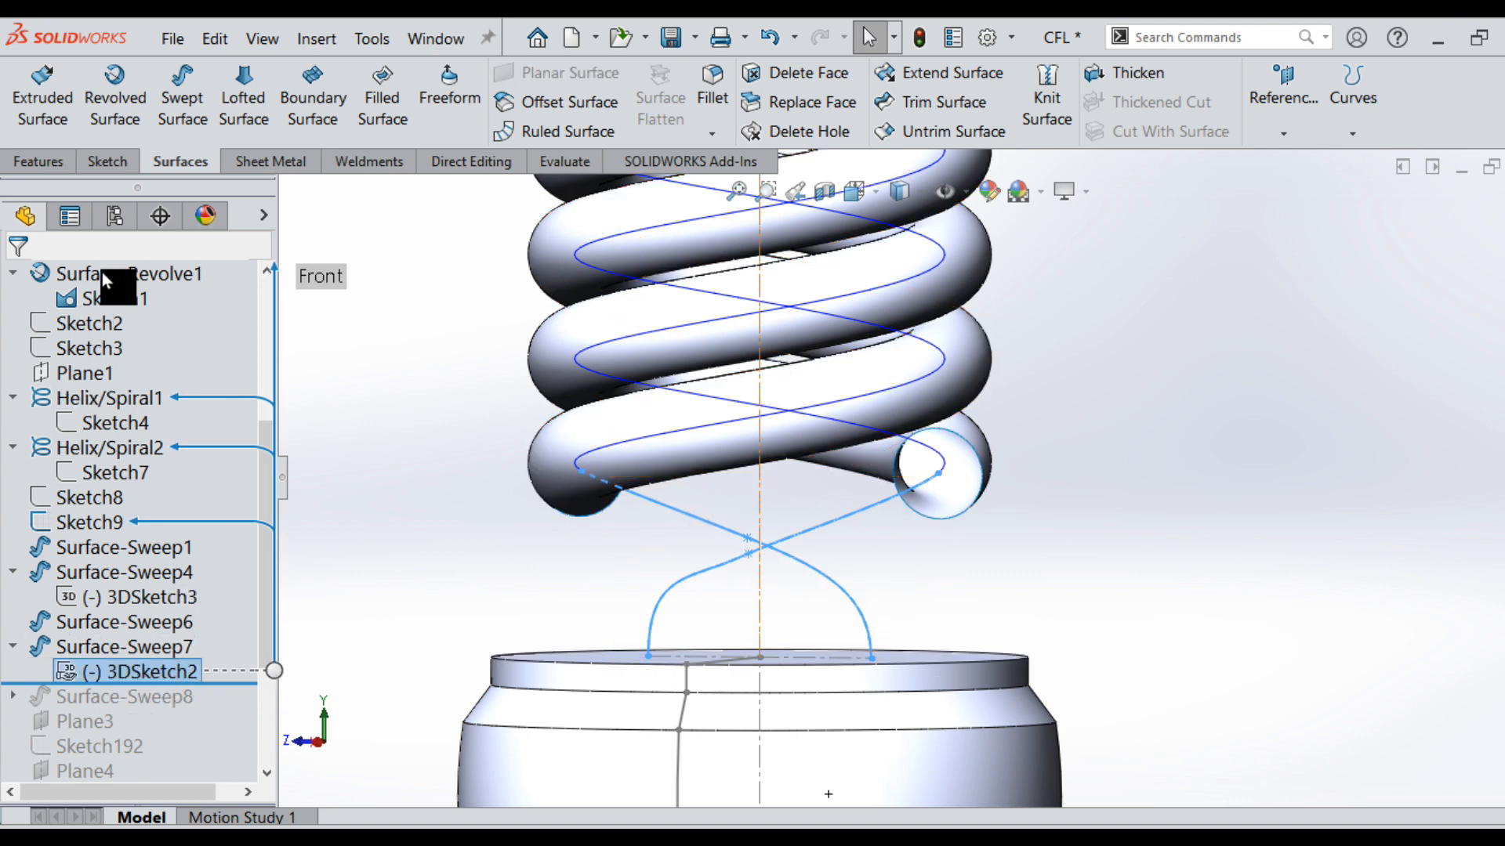
pyautogui.moveTo(1028, 531); pyautogui.dragTo(1028, 623, button='middle')
pyautogui.click(1176, 578)
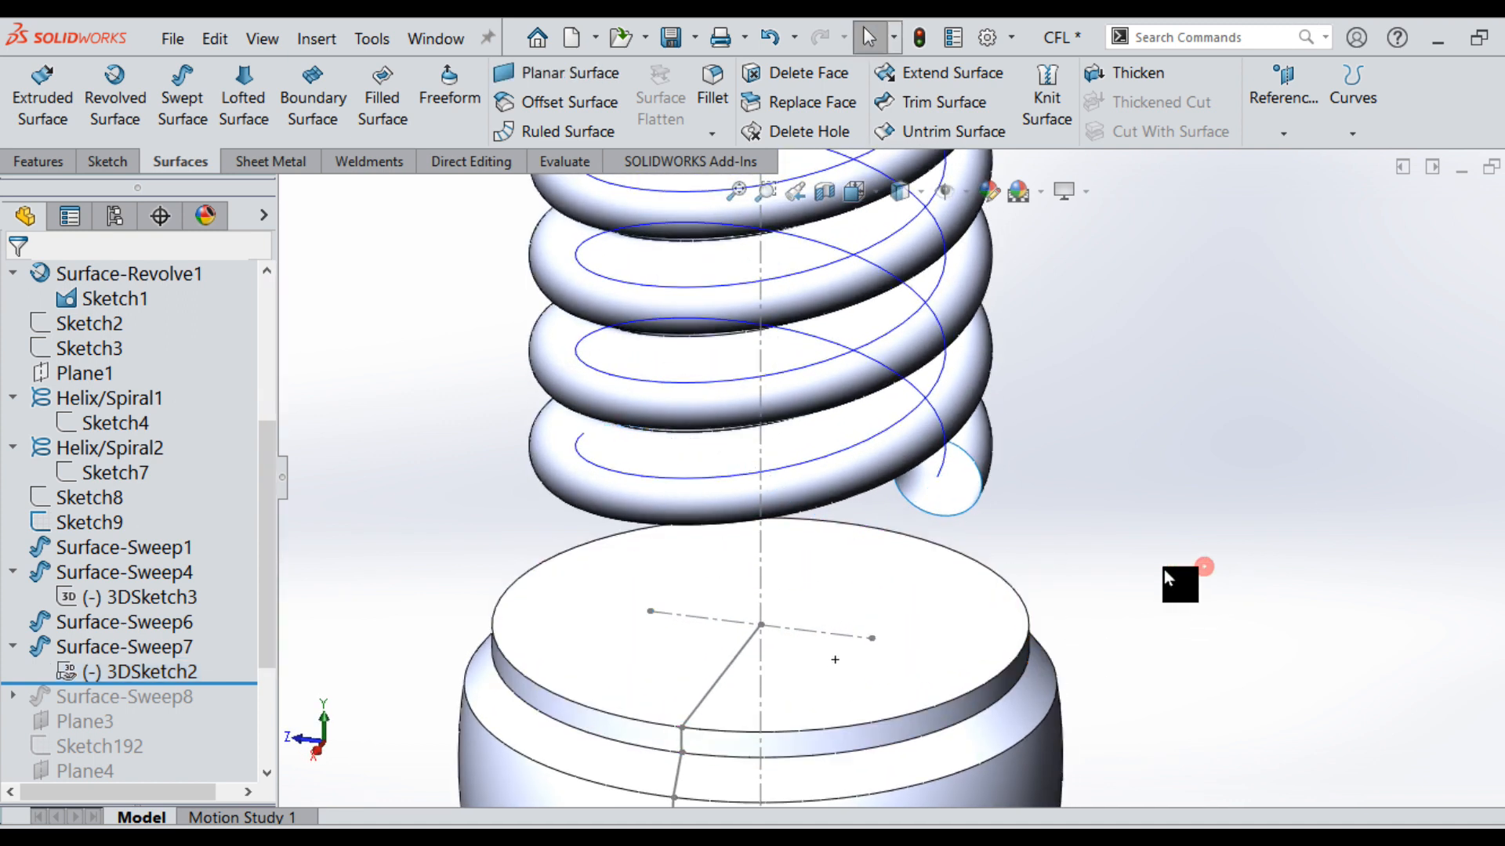
pyautogui.click(150, 677)
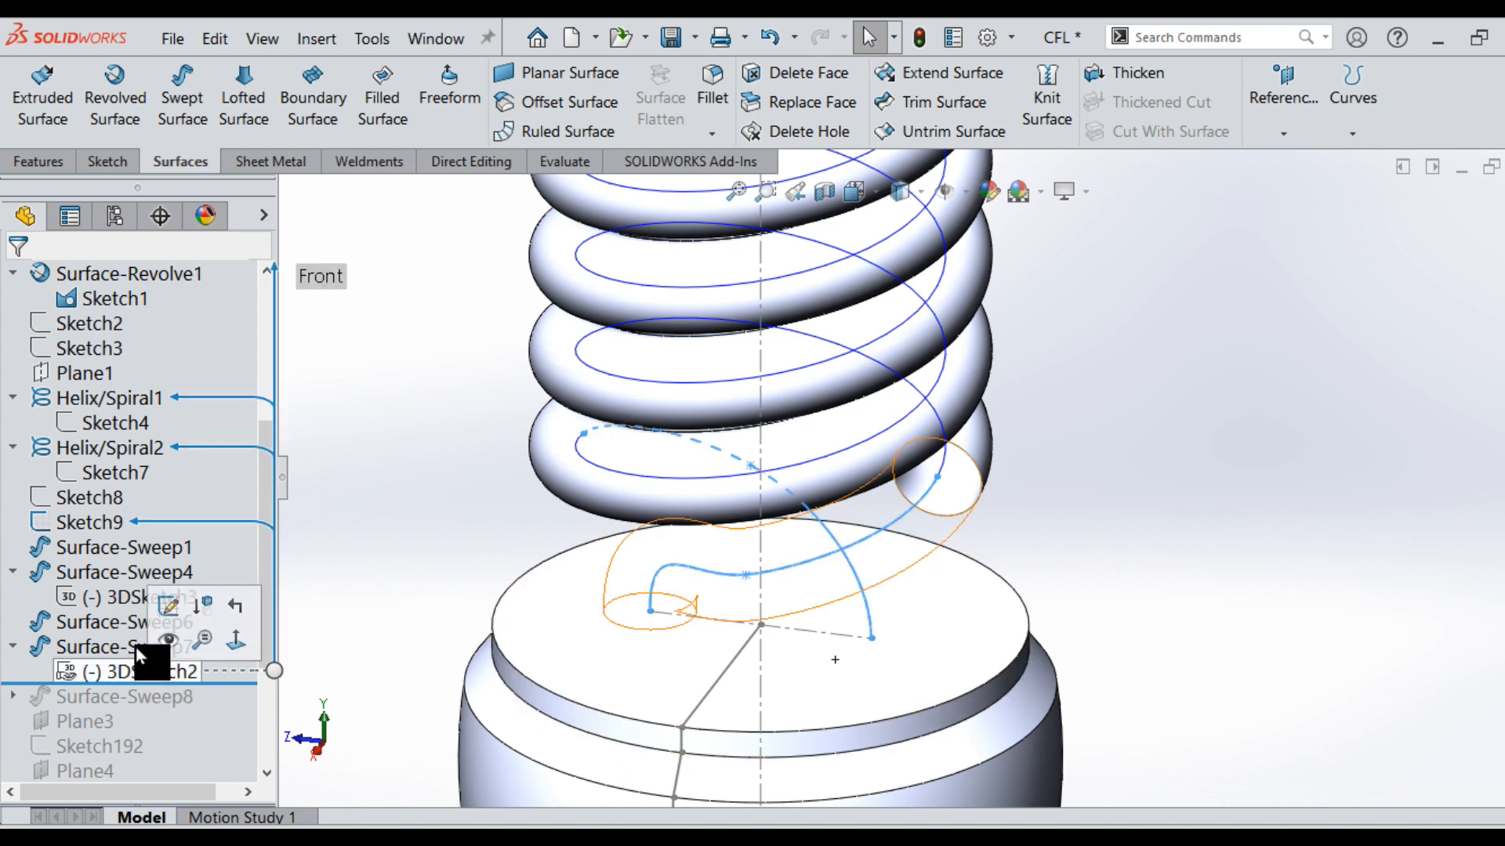
# Show the hidden Surface-Sweep7 tube and inspect how it connects one spiral end to the bulb base.
pyautogui.click(108, 648)
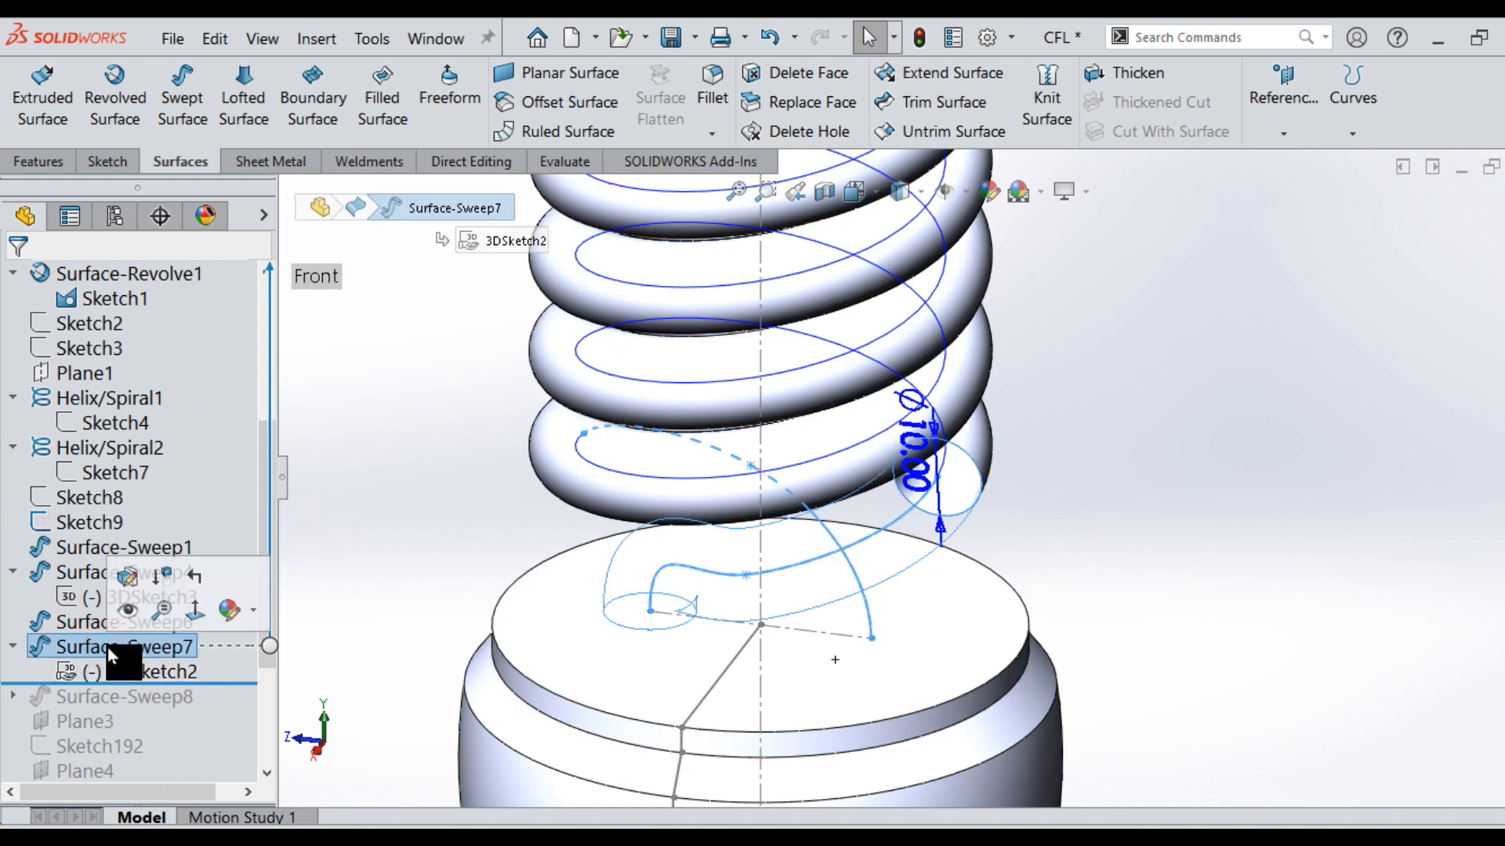
pyautogui.click(127, 613)
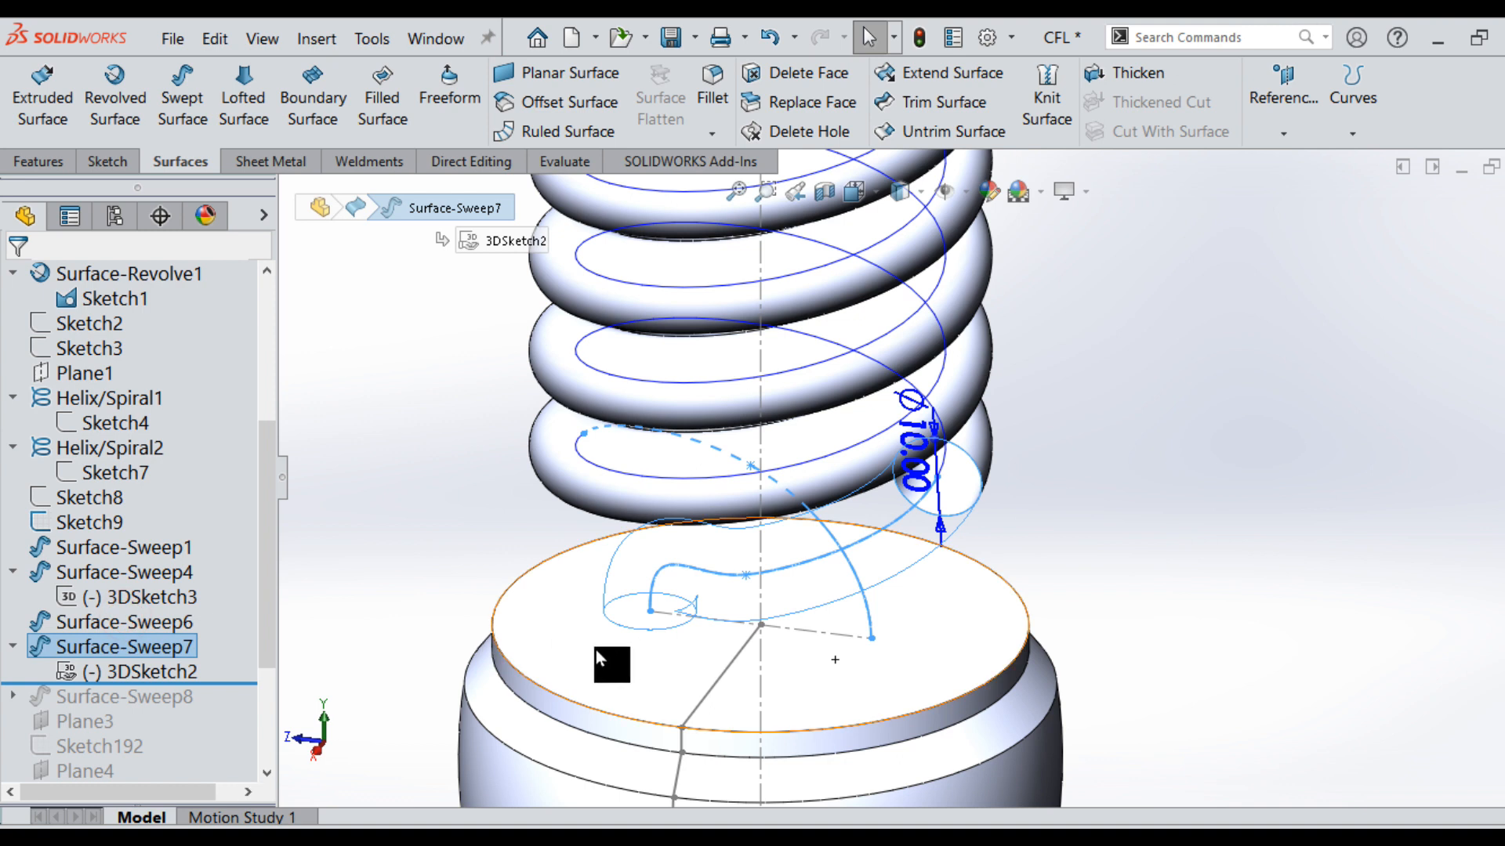
pyautogui.moveTo(605, 595); pyautogui.dragTo(823, 507, button='middle')
pyautogui.click(927, 575)
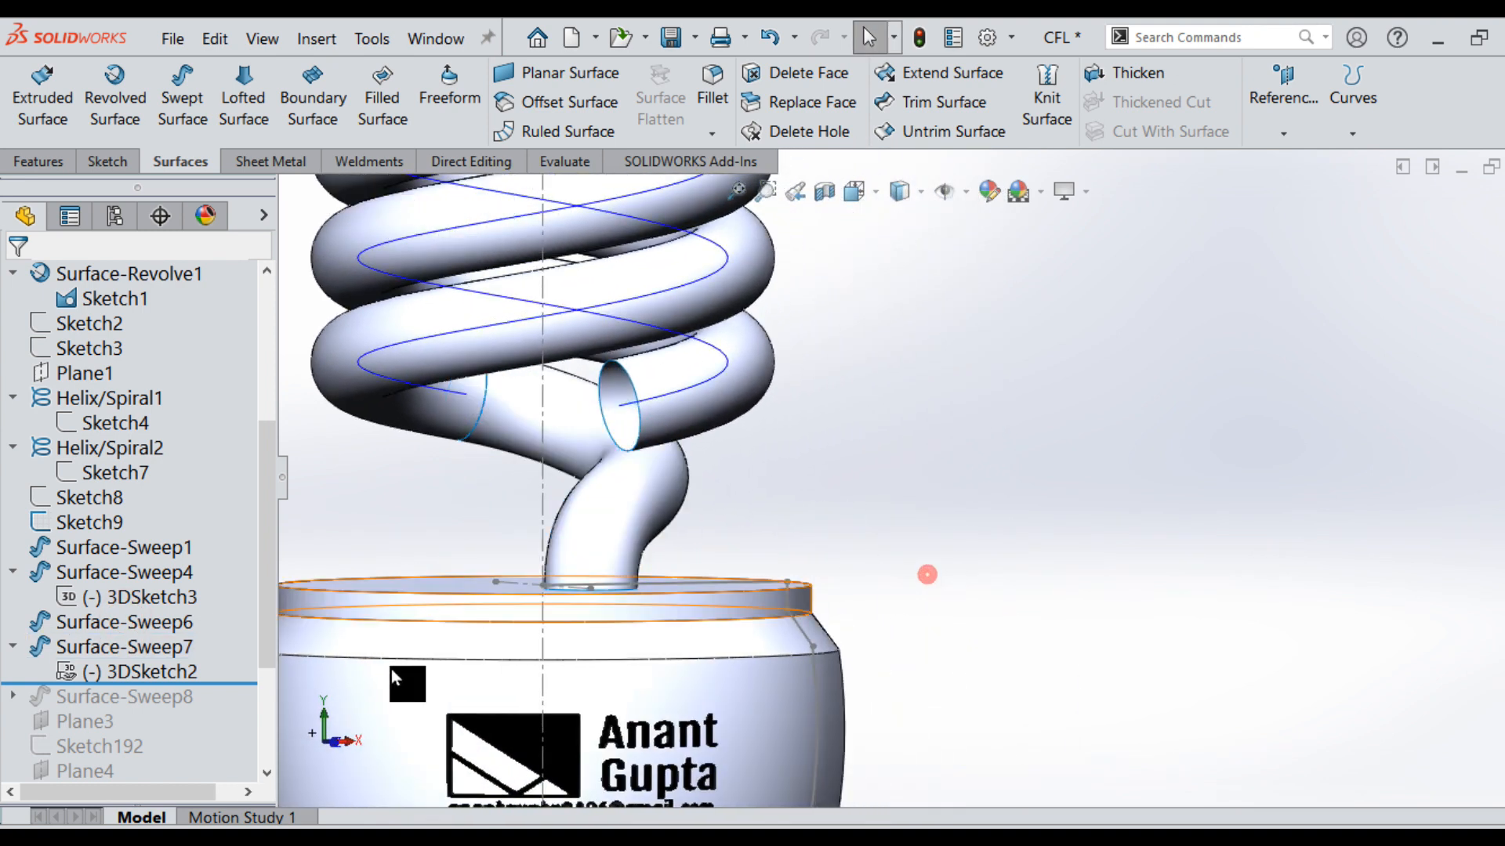
# Roll the feature history forward past Surface-Sweep8 and show that hidden tube linking the other spiral end to the base.
pyautogui.scroll(3, 571, 590)
pyautogui.scroll(-3, 705, 463)
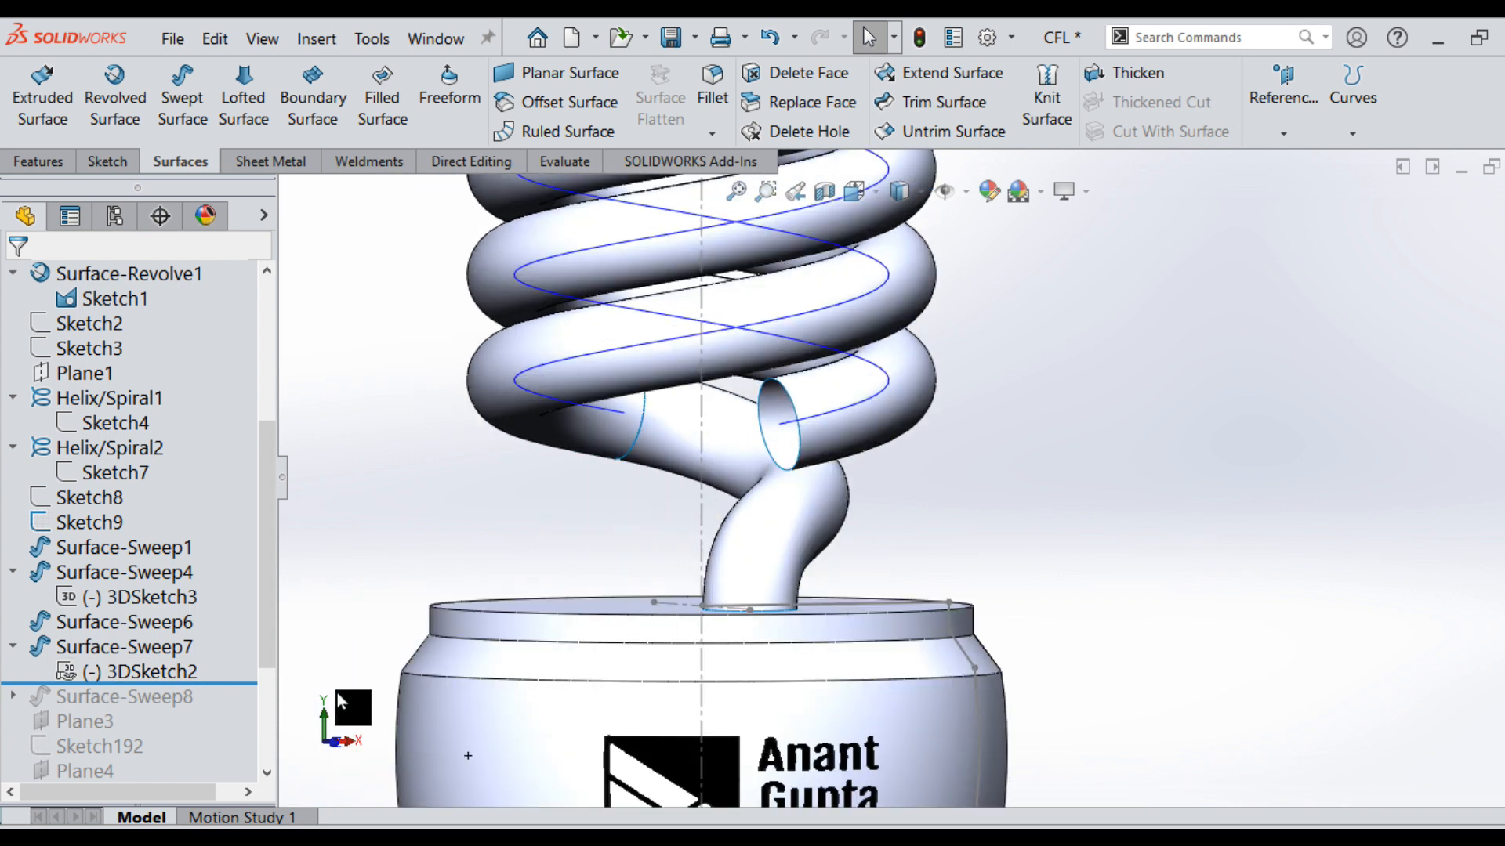
pyautogui.click(165, 673)
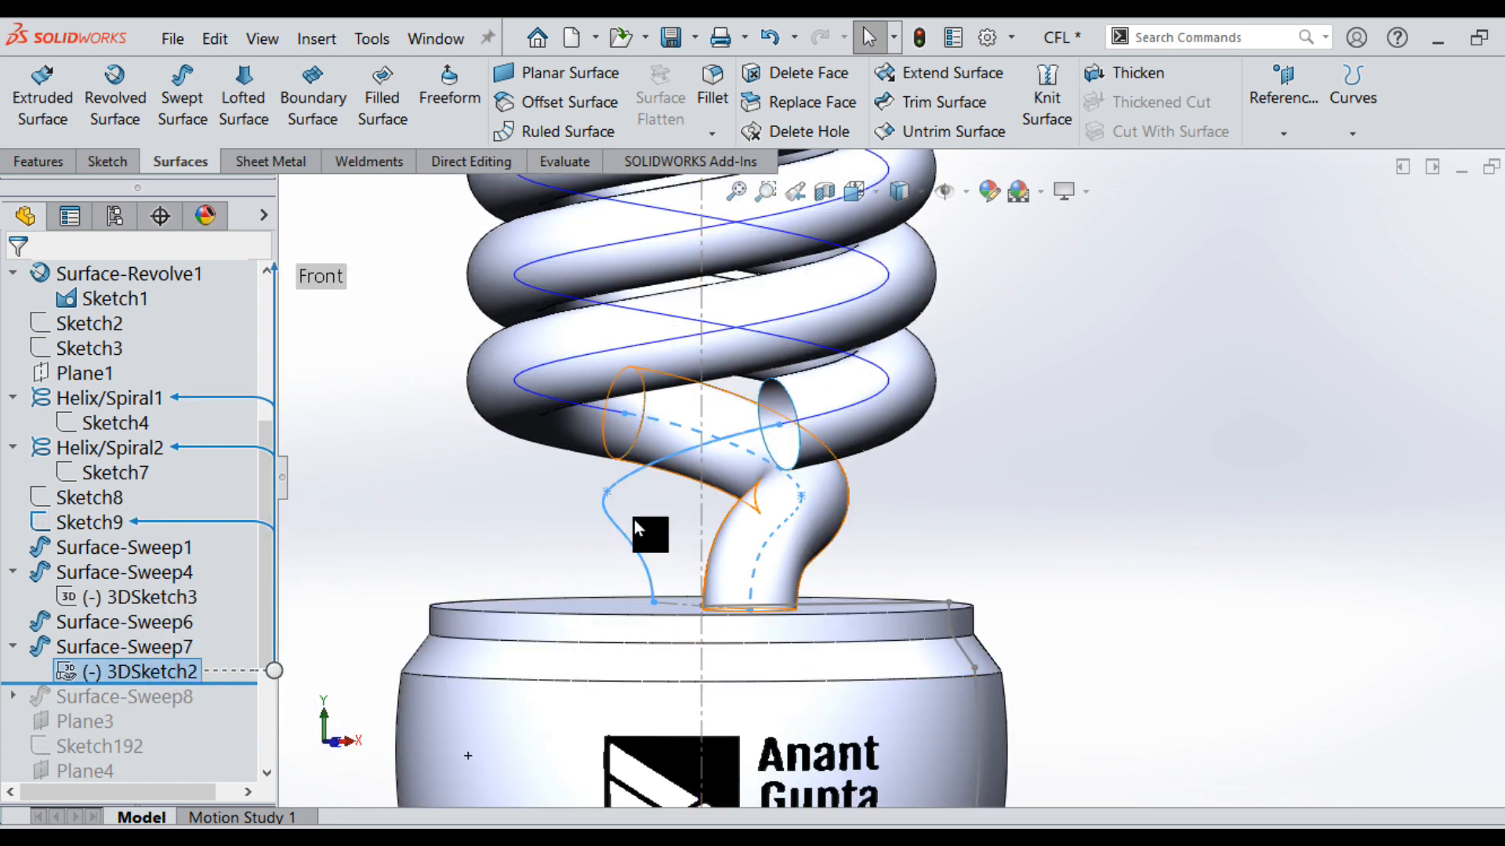
pyautogui.moveTo(265, 621); pyautogui.dragTo(268, 726)
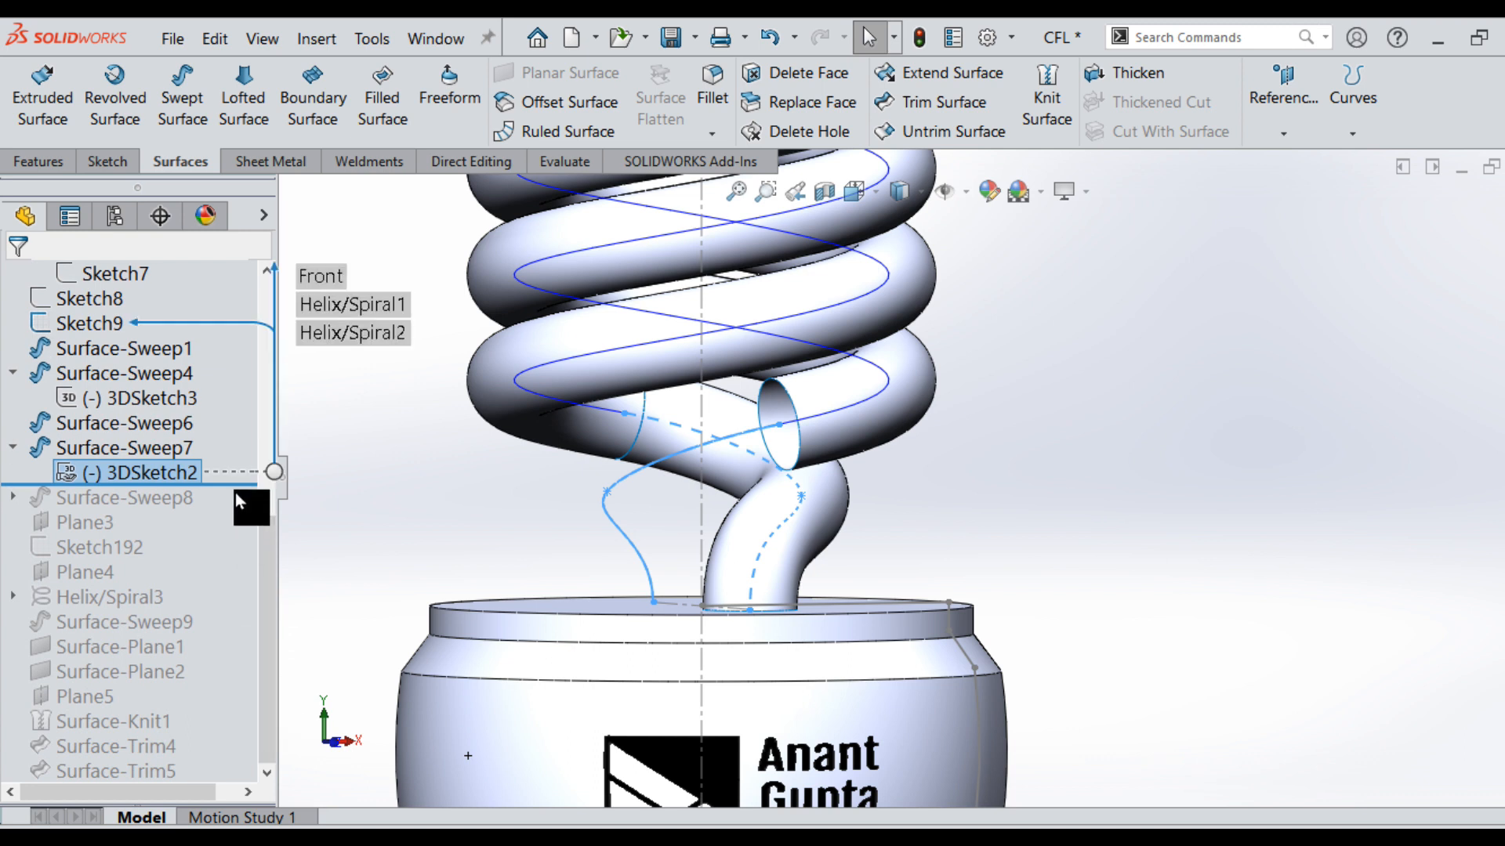
pyautogui.moveTo(235, 489); pyautogui.dragTo(226, 514)
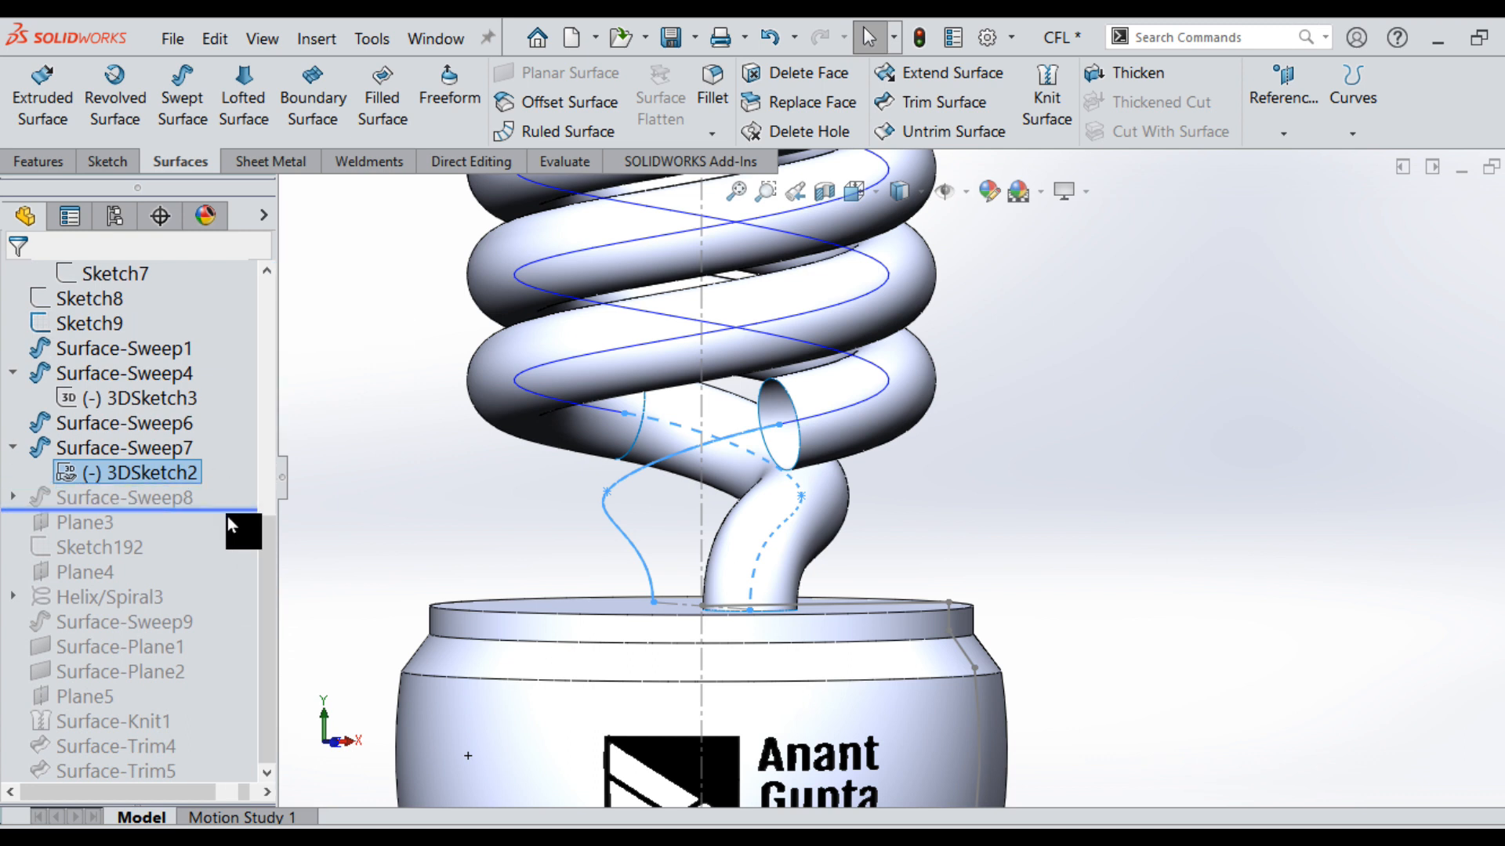
pyautogui.click(165, 503)
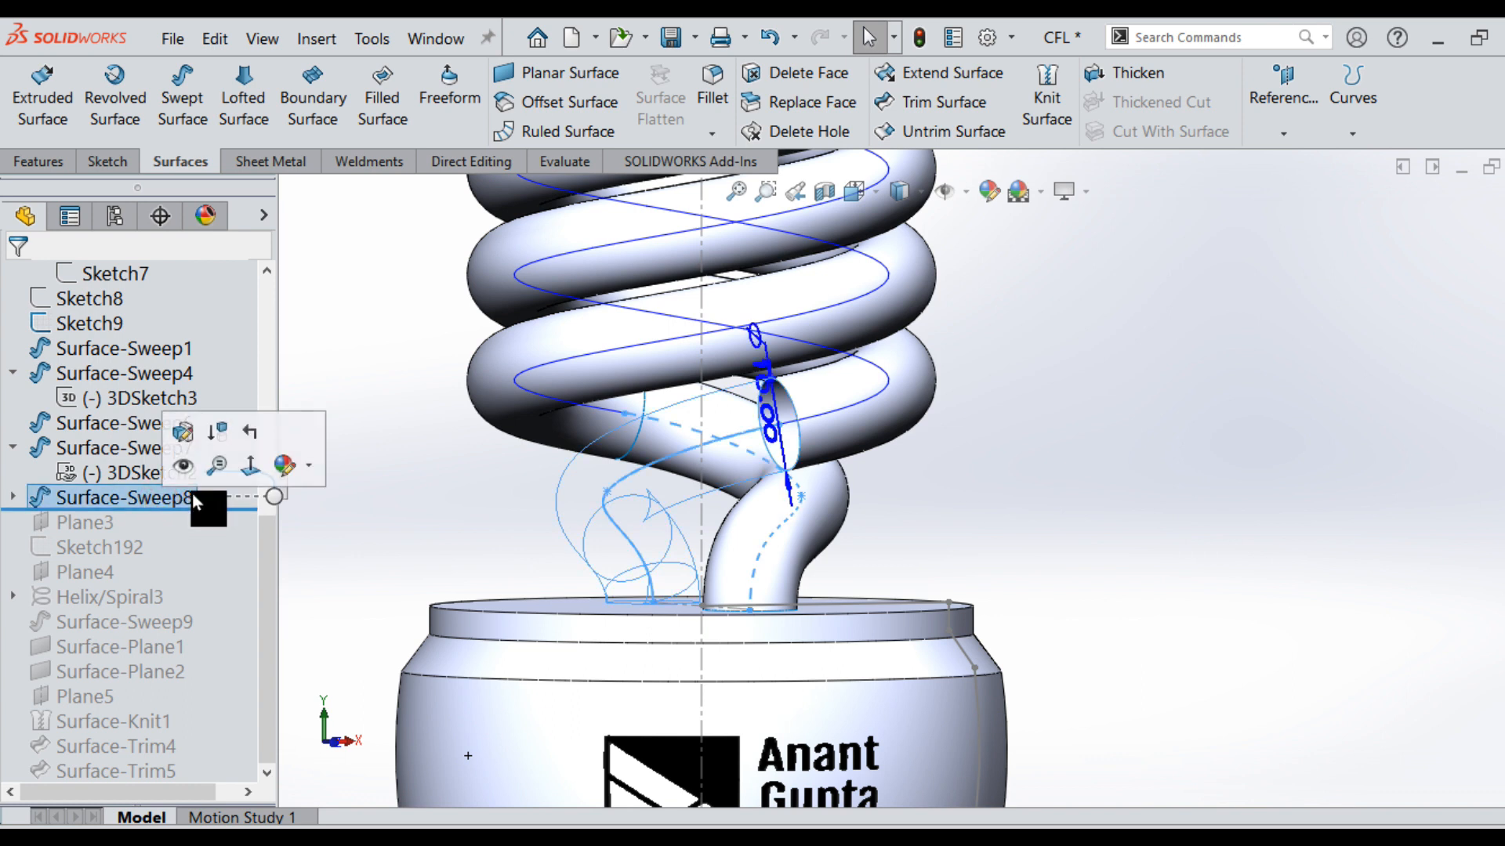
pyautogui.click(192, 474)
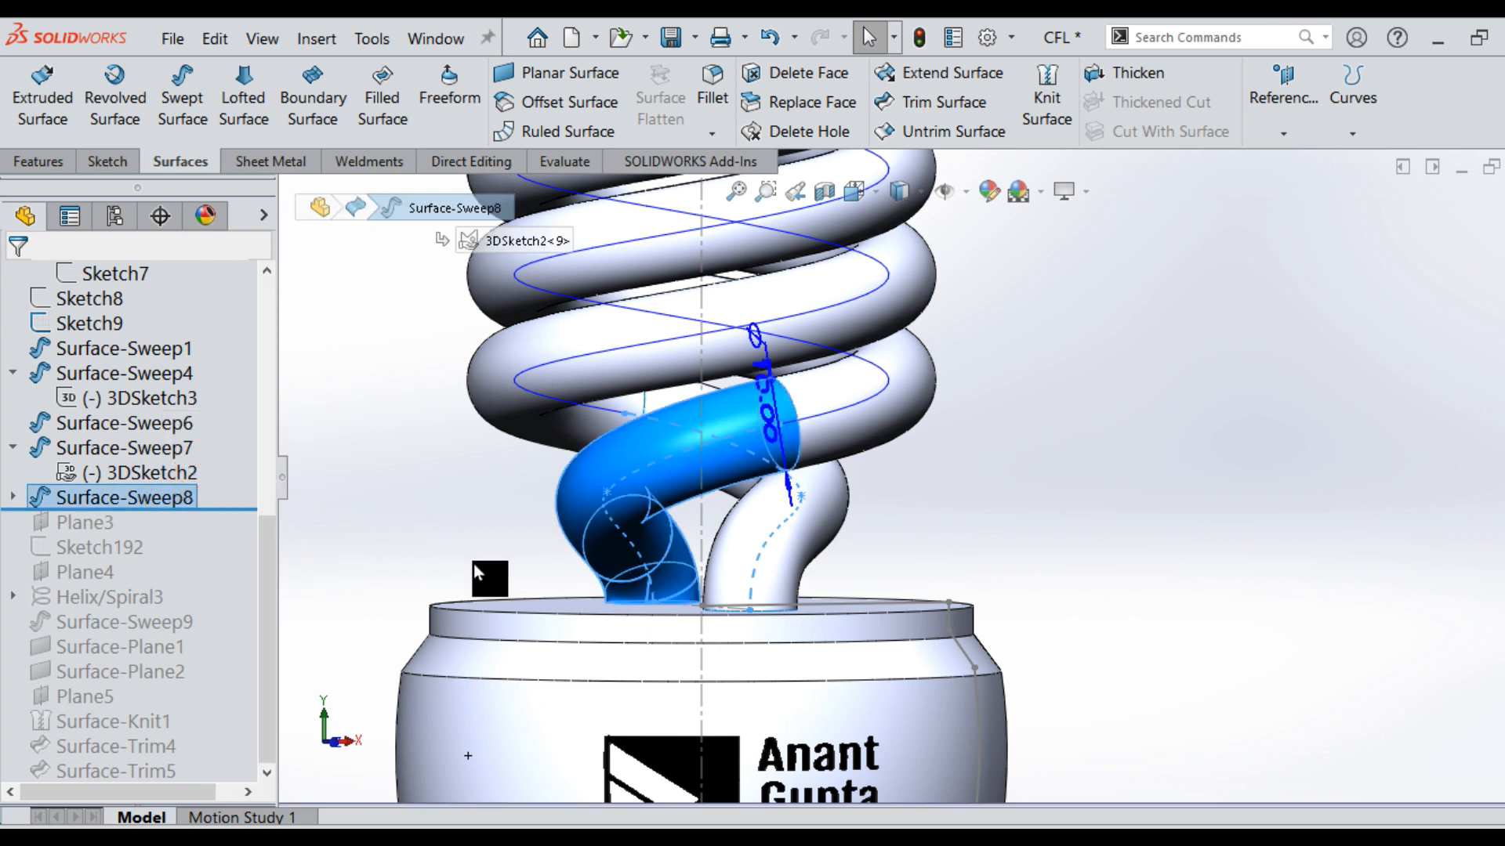
# Examine from several sides how the two connecting tubes join the spiral ends to the top of the base.
pyautogui.moveTo(716, 530); pyautogui.dragTo(823, 499, button='middle')
pyautogui.click(989, 504)
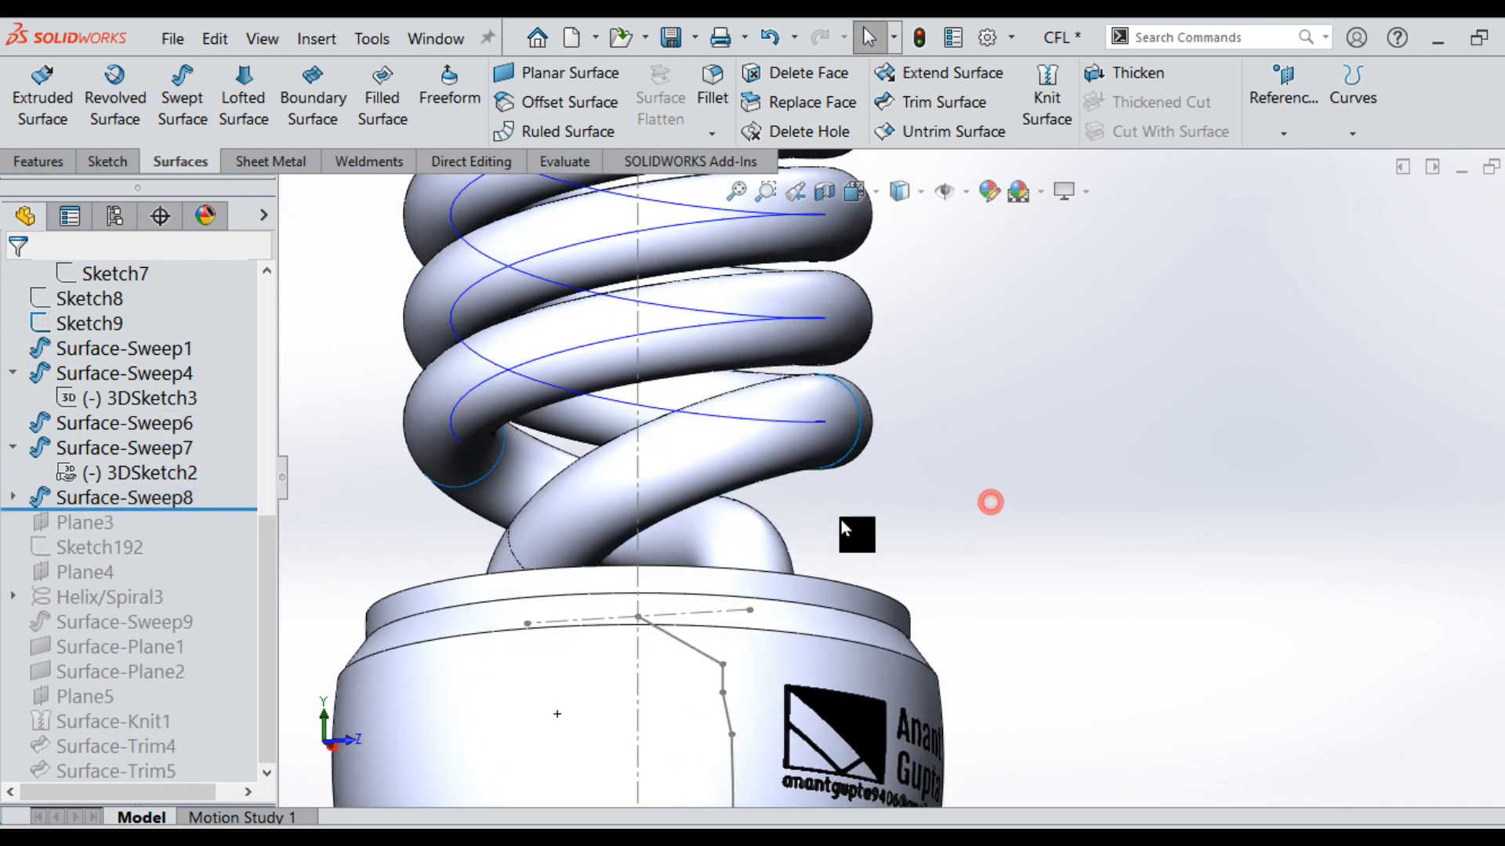
pyautogui.scroll(4, 794, 485)
pyautogui.scroll(5, 873, 407)
pyautogui.moveTo(876, 393)
pyautogui.mouseDown(button='middle')
pyautogui.moveTo(861, 474)
pyautogui.moveTo(863, 415)
pyautogui.mouseUp(button='middle')
pyautogui.scroll(-5, 863, 415)
pyautogui.moveTo(839, 546); pyautogui.dragTo(800, 558, button='middle')
# Roll the feature history forward past Plane3 and Sketch192, and inspect the selected Sketch192 circle on the screw base.
pyautogui.moveTo(215, 513); pyautogui.dragTo(215, 561)
pyautogui.click(129, 549)
pyautogui.scroll(-5, 935, 642)
pyautogui.moveTo(942, 502); pyautogui.dragTo(918, 561, button='middle')
pyautogui.scroll(-2, 850, 537)
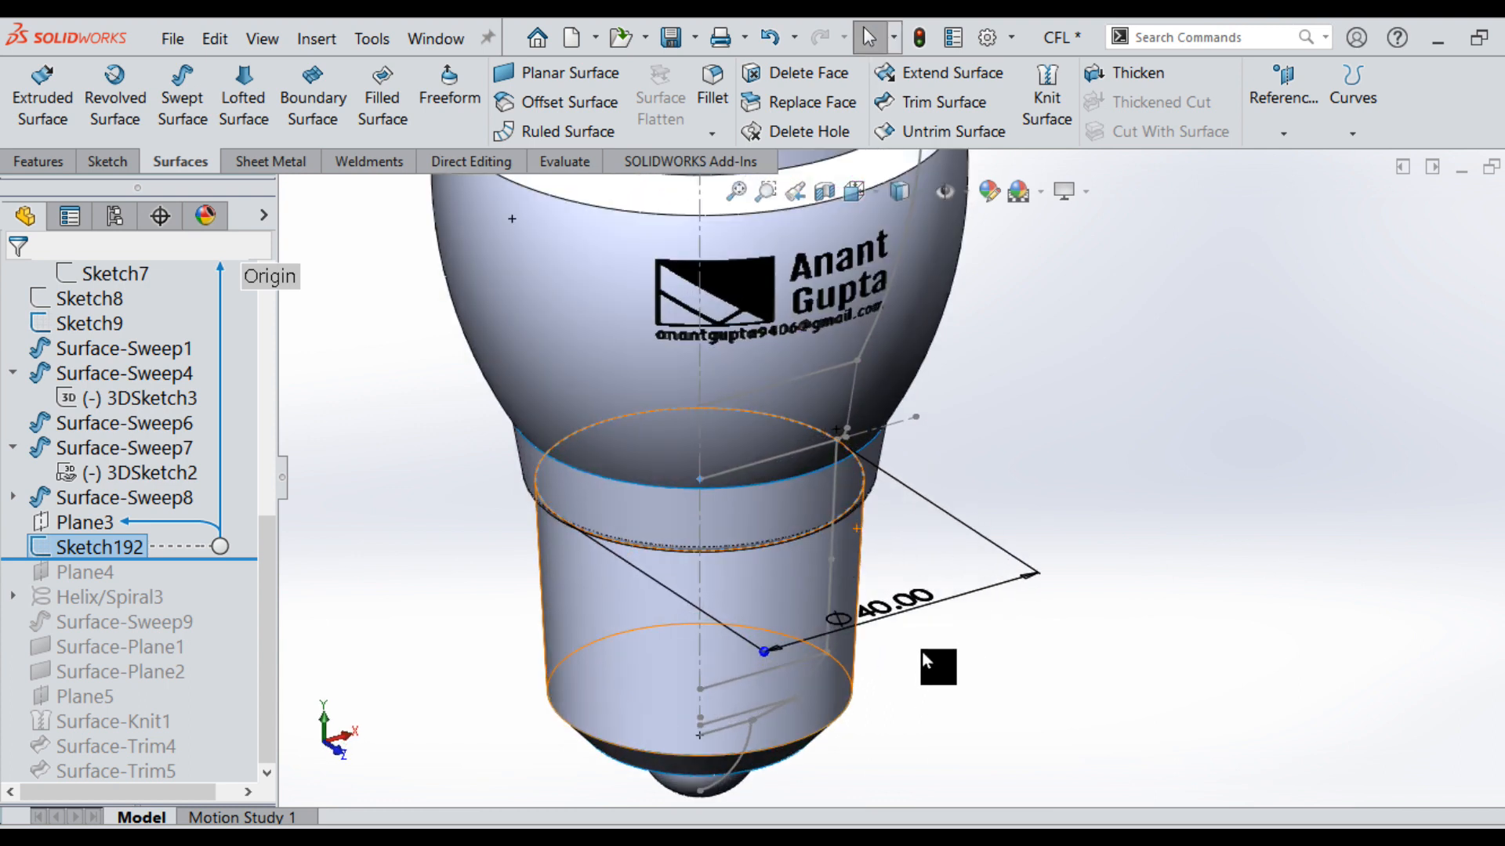
# Roll the feature history forward past Plane4 and Helix/Spiral3, and review Sketch193, the circle behind the helix.
pyautogui.moveTo(242, 554)
pyautogui.mouseDown()
pyautogui.moveTo(220, 605)
pyautogui.moveTo(249, 613)
pyautogui.mouseUp()
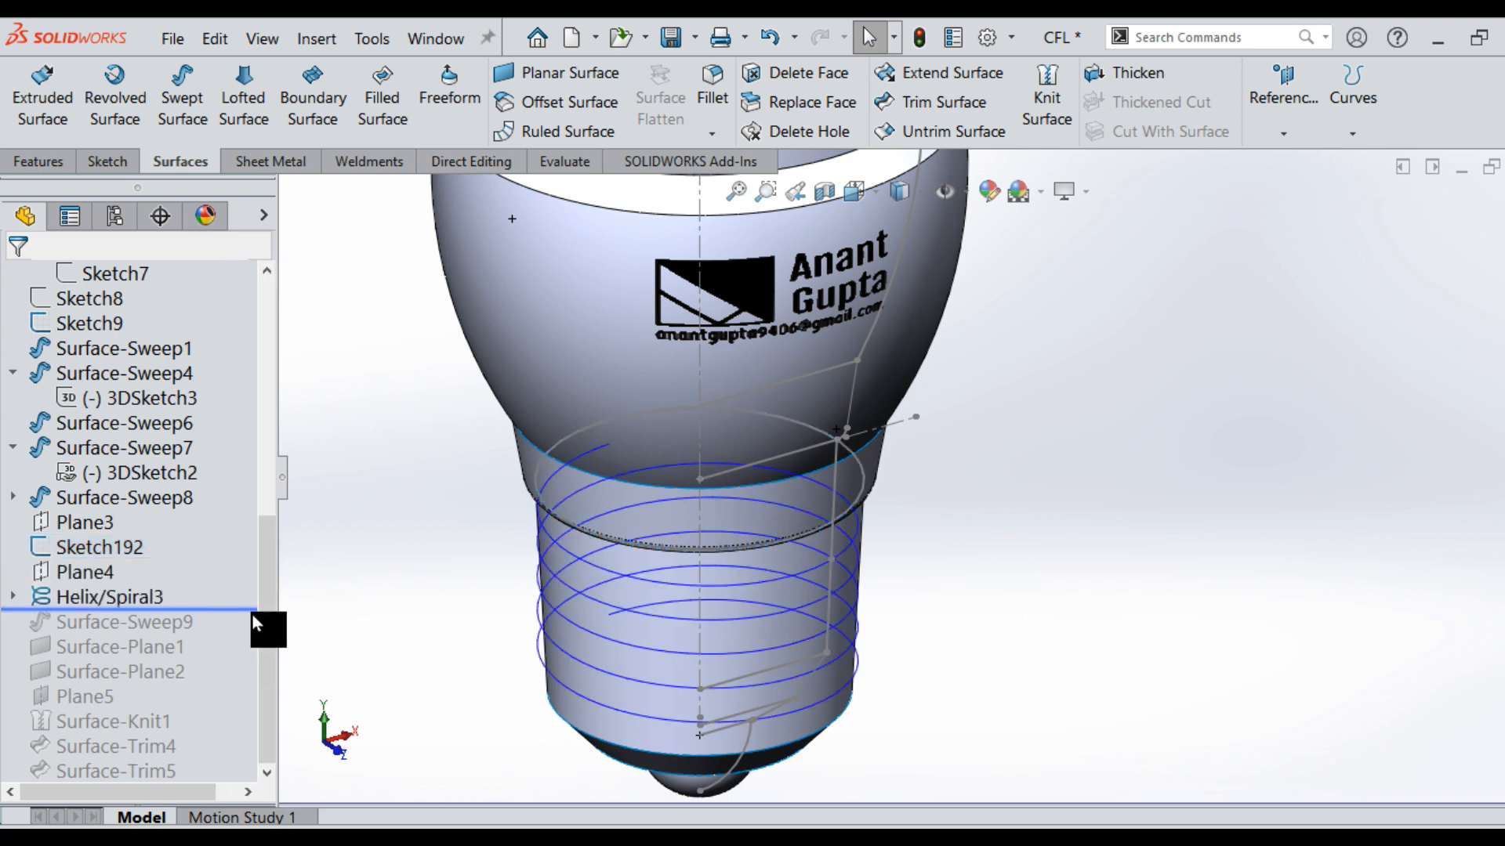
pyautogui.click(15, 597)
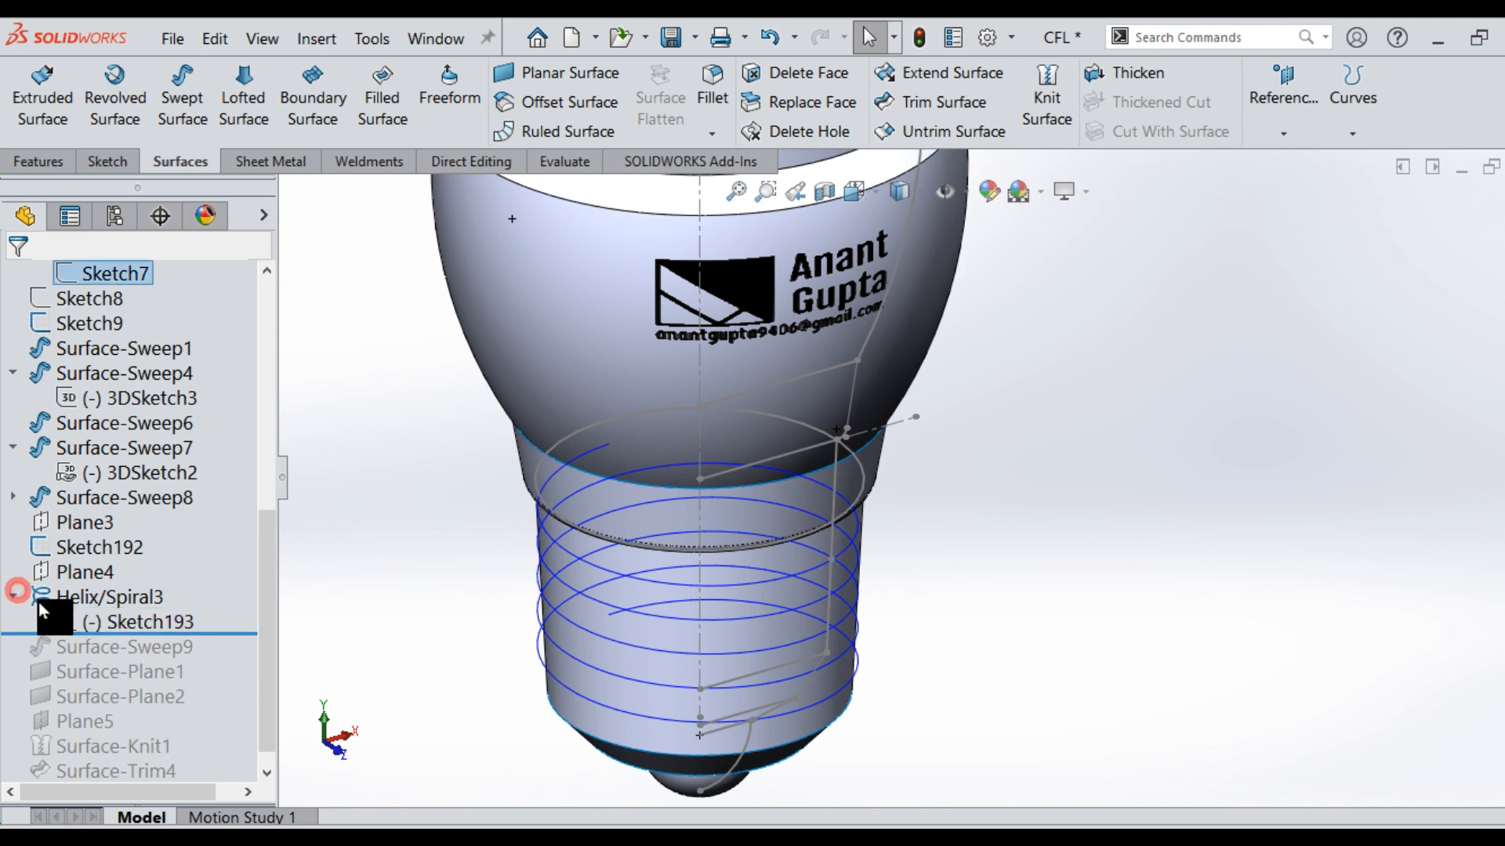
pyautogui.click(119, 621)
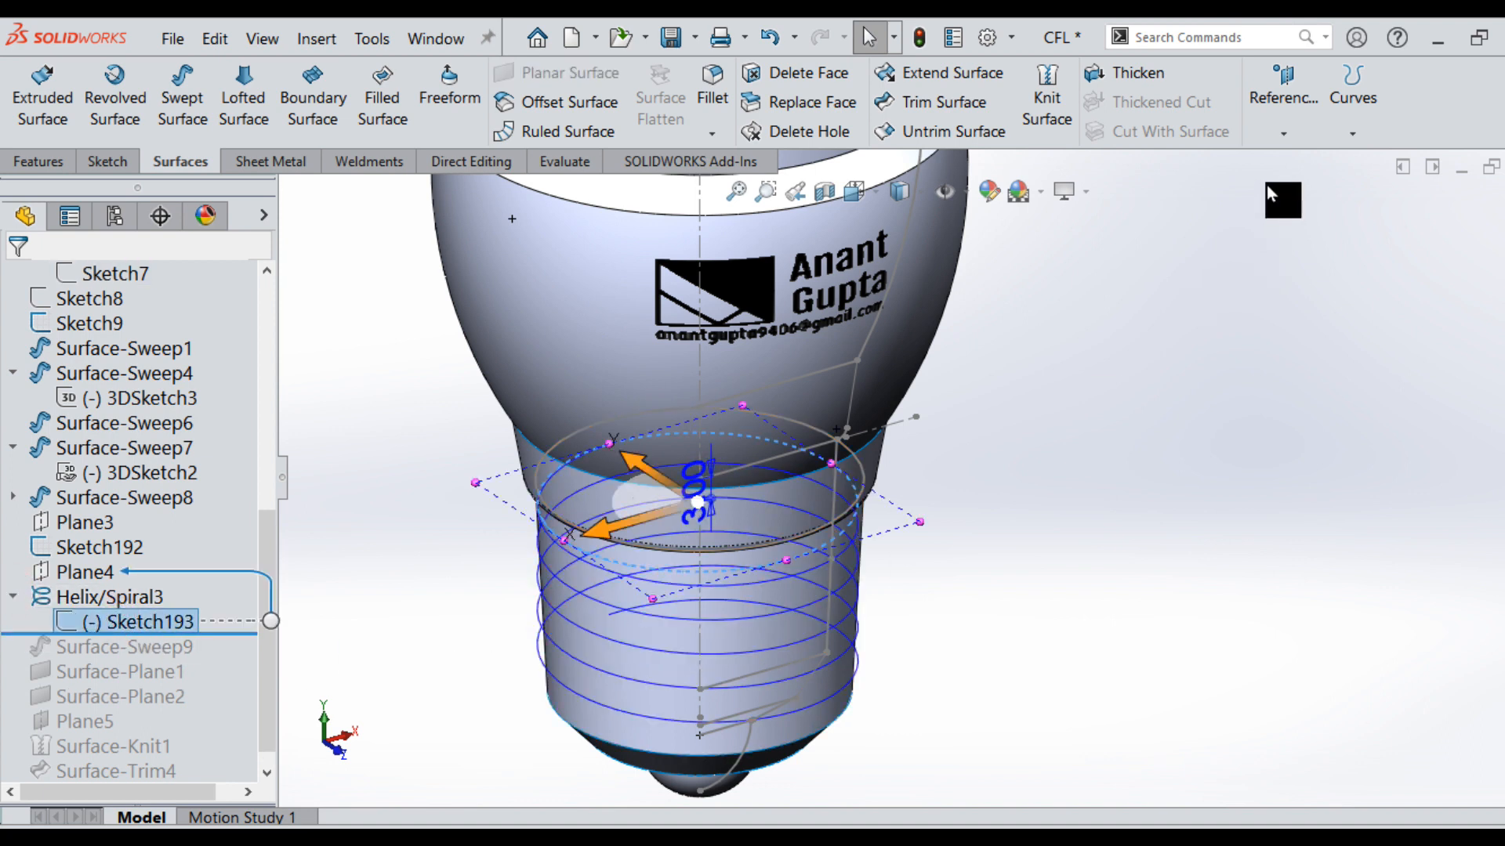
pyautogui.click(1349, 133)
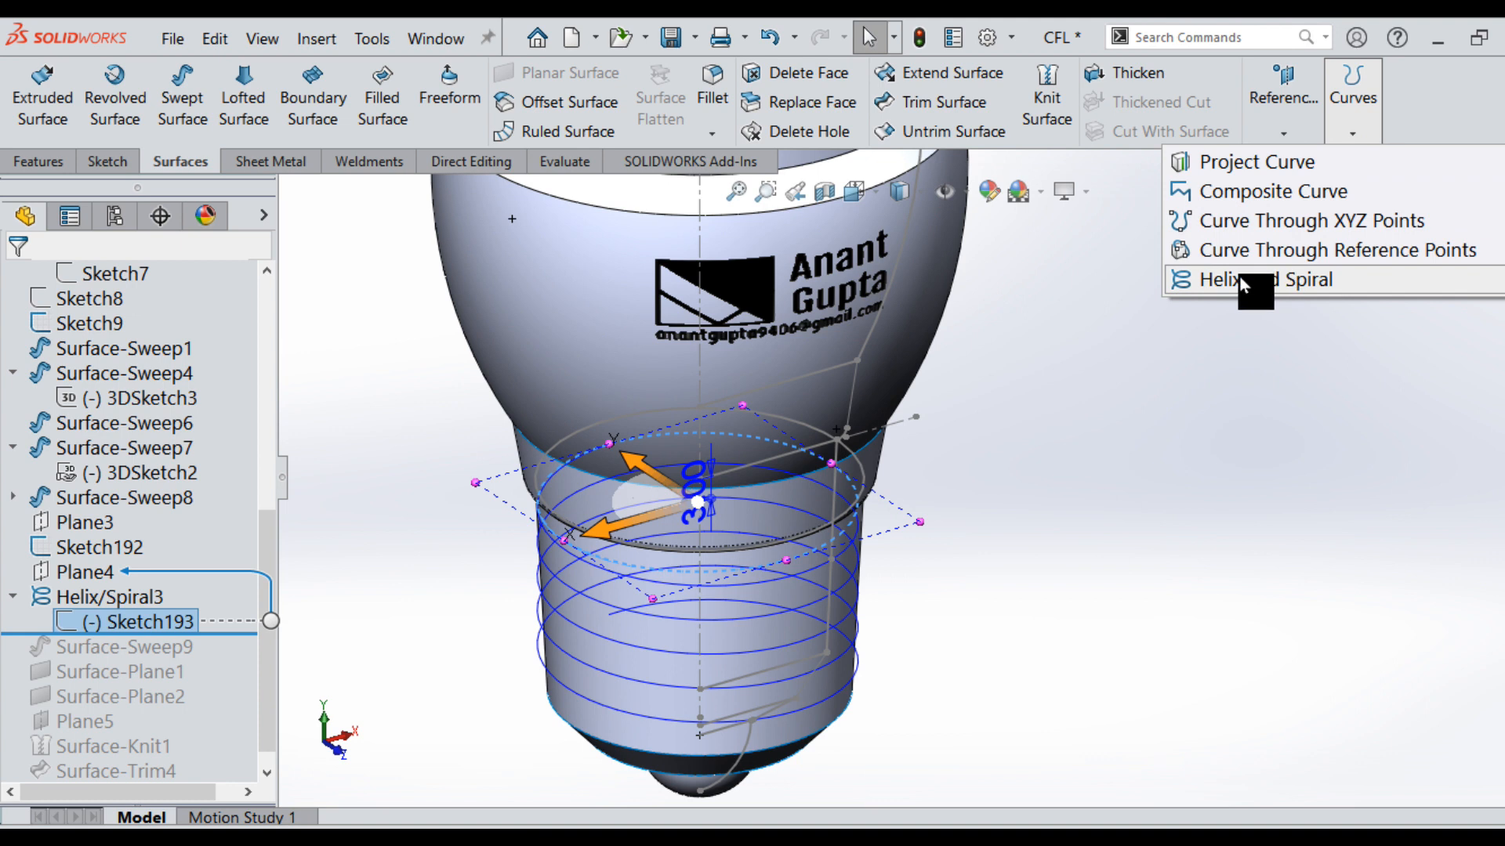
pyautogui.click(1078, 522)
# Roll the feature history forward past Surface-Sweep9 to add the swept thread around the screw base.
pyautogui.moveTo(843, 650); pyautogui.dragTo(862, 615, button='middle')
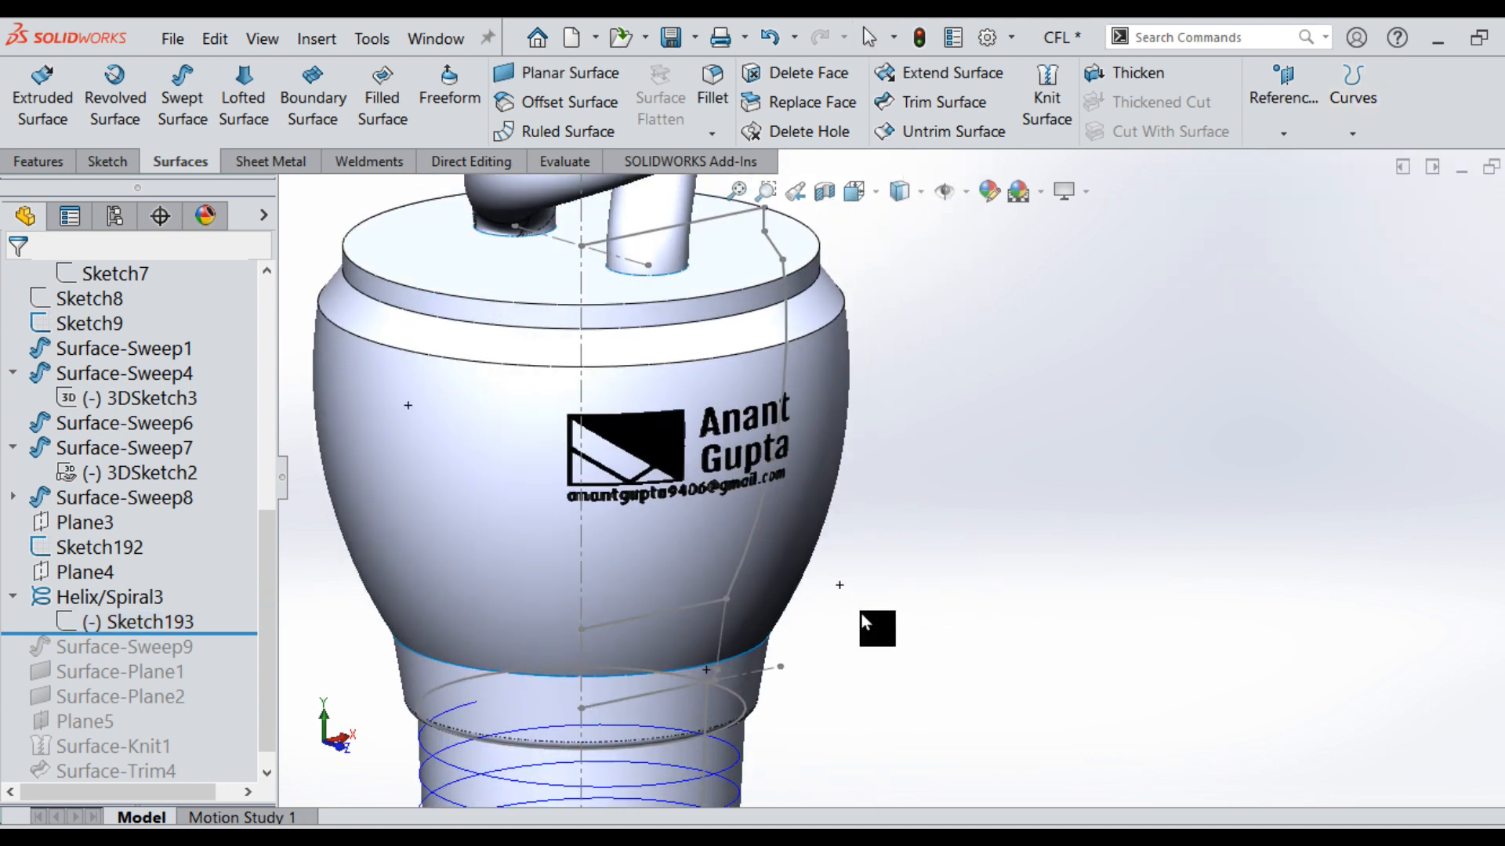
pyautogui.scroll(4, 763, 665)
pyautogui.scroll(-3, 762, 663)
pyautogui.scroll(2, 793, 645)
pyautogui.scroll(-2, 794, 638)
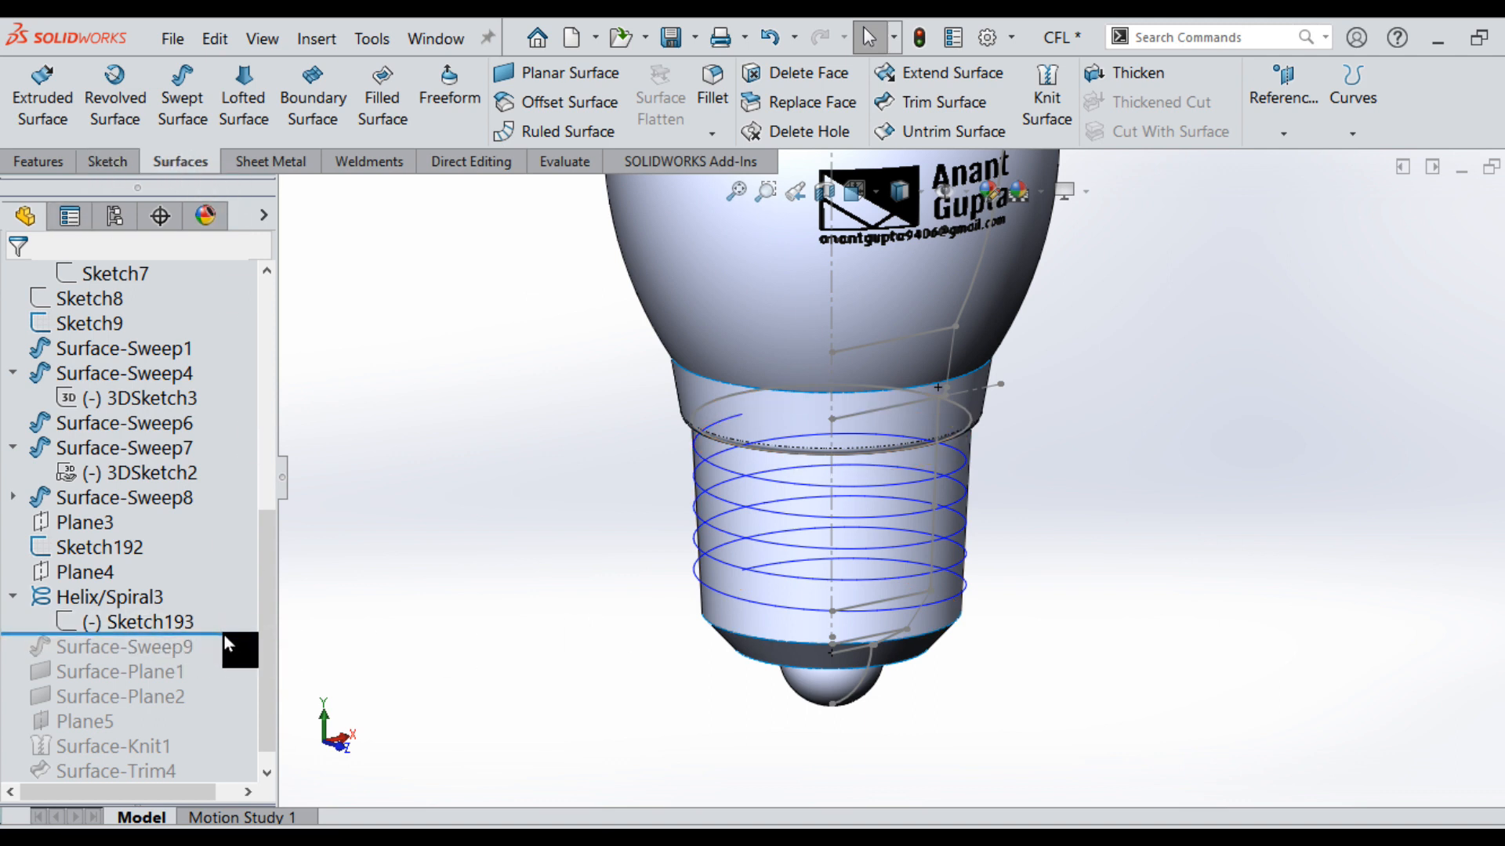
pyautogui.moveTo(227, 636); pyautogui.dragTo(219, 660)
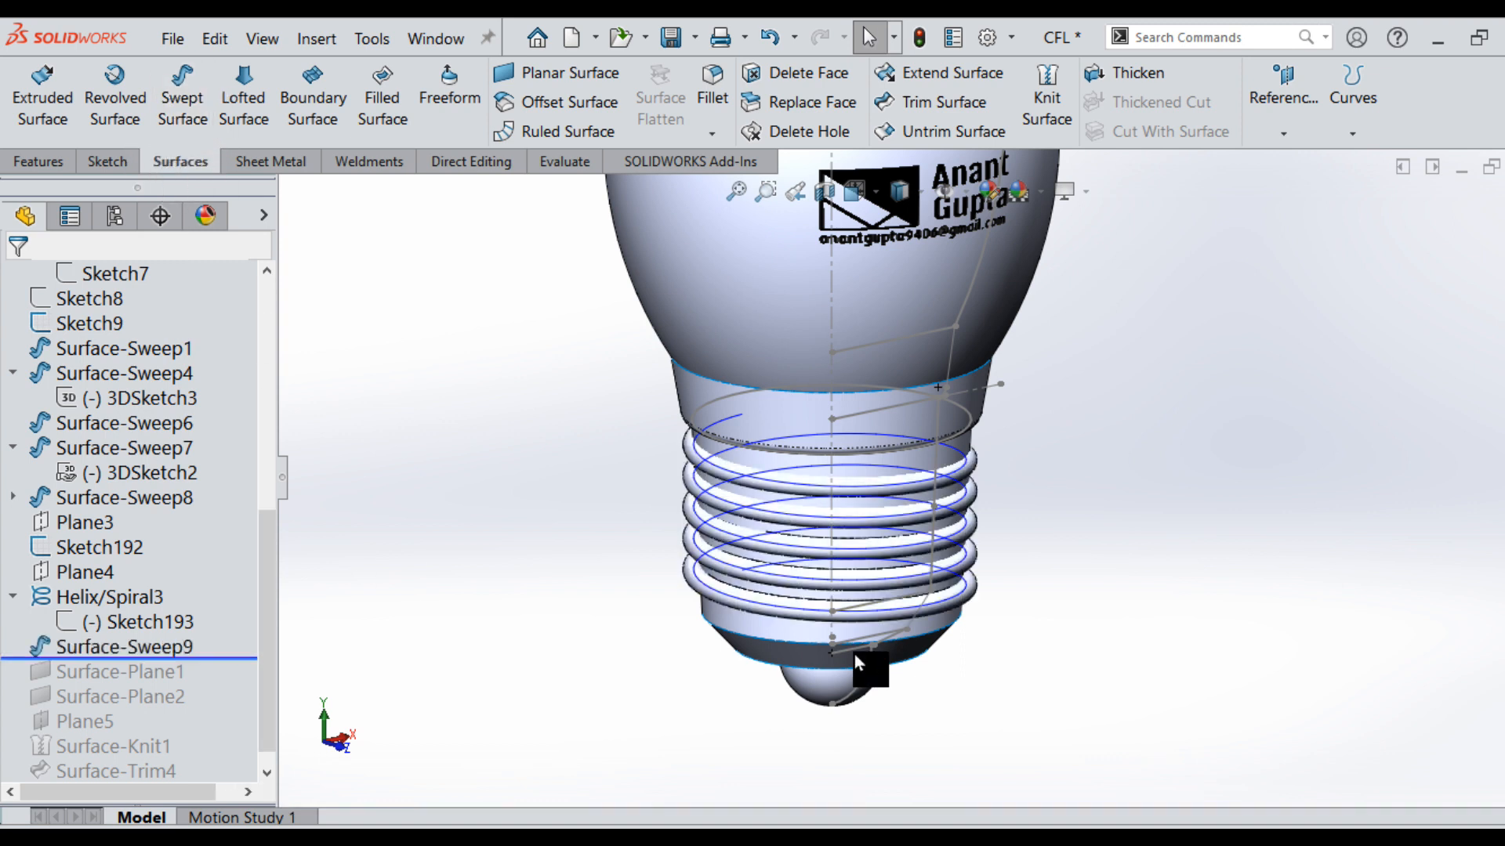
# Examine the swept thread coils around the screw base, close up and in relation to the whole bulb.
pyautogui.scroll(-2, 846, 558)
pyautogui.moveTo(899, 563)
pyautogui.mouseDown(button='middle')
pyautogui.moveTo(946, 574)
pyautogui.moveTo(913, 569)
pyautogui.mouseUp(button='middle')
pyautogui.click(502, 646)
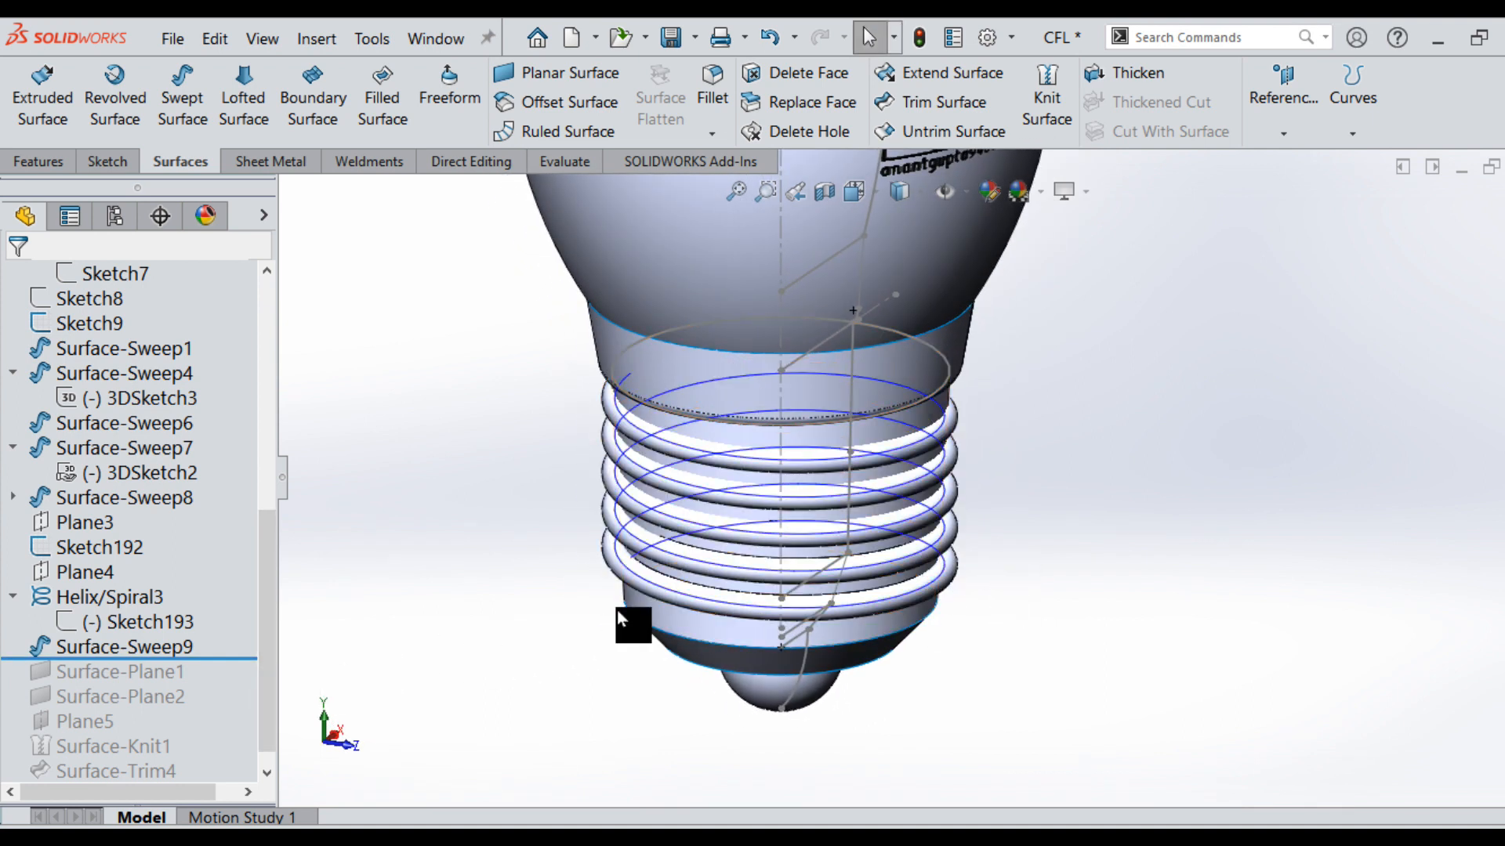
pyautogui.scroll(6, 729, 524)
pyautogui.scroll(-3, 913, 451)
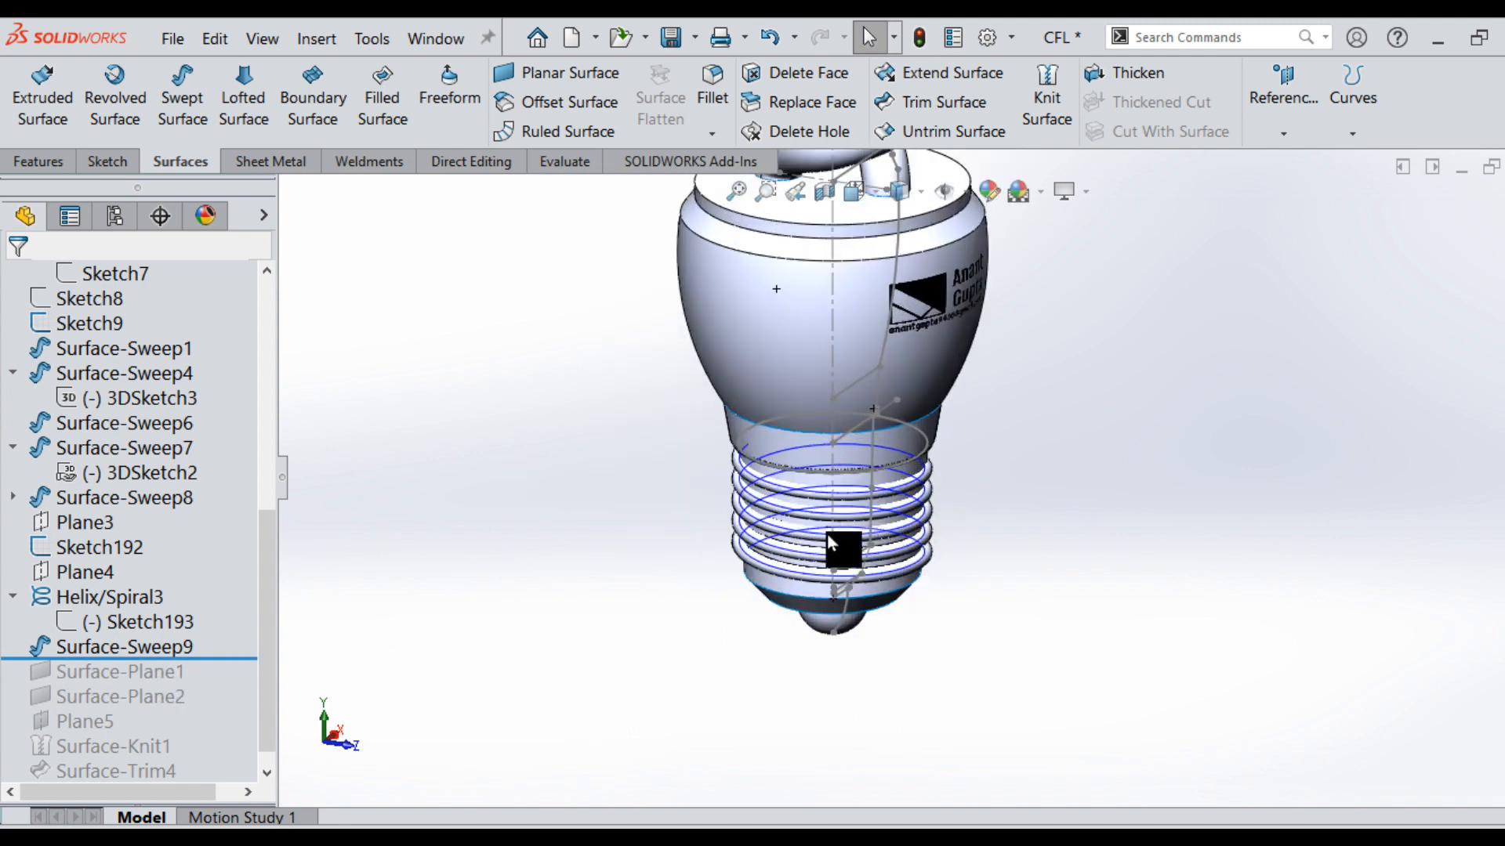
pyautogui.scroll(-3, 826, 533)
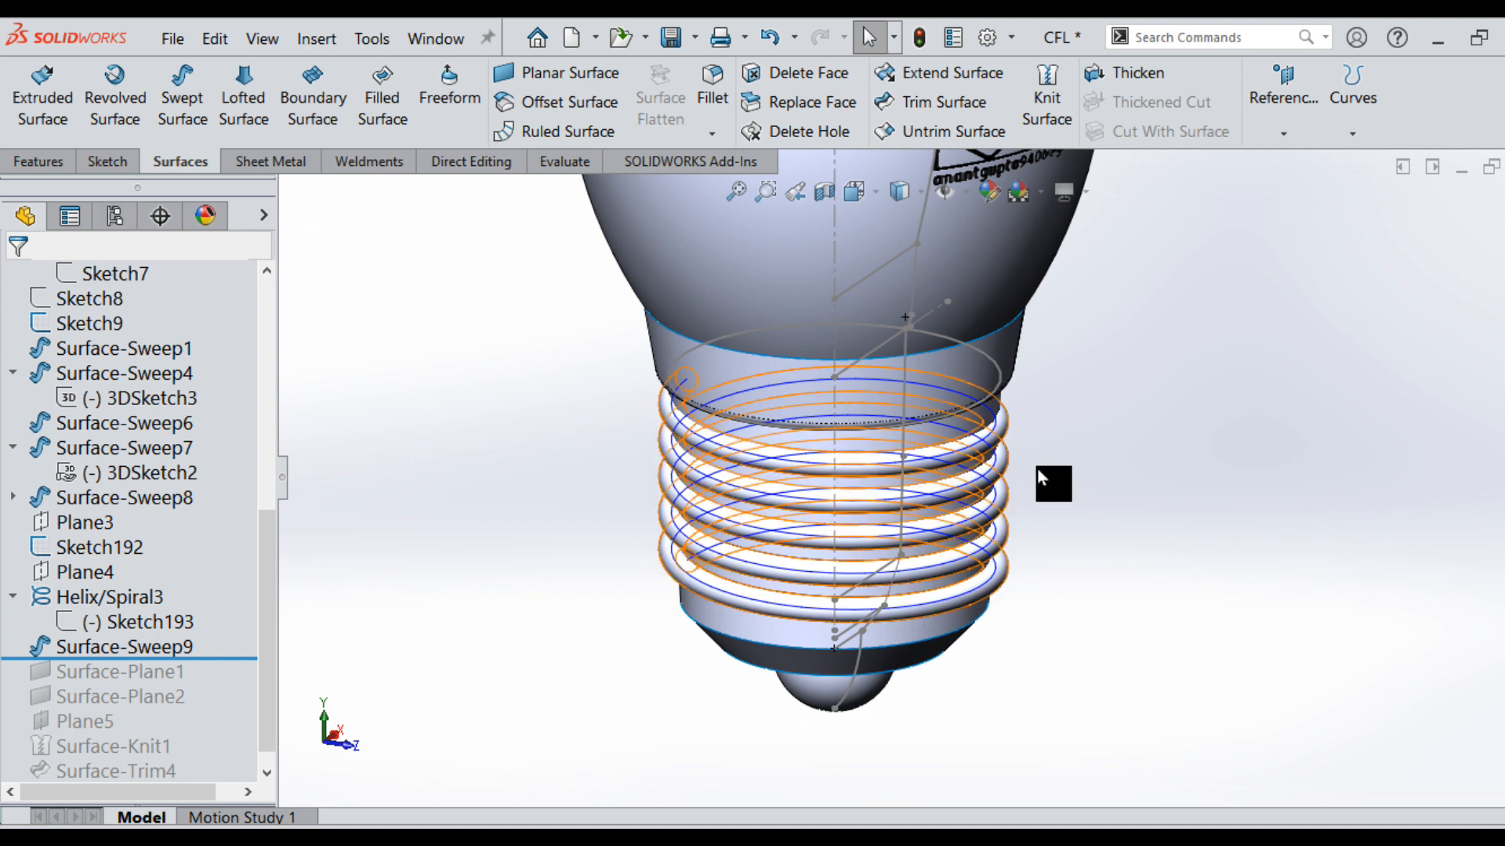
pyautogui.scroll(5, 1037, 467)
pyautogui.scroll(2, 996, 362)
pyautogui.scroll(-5, 956, 385)
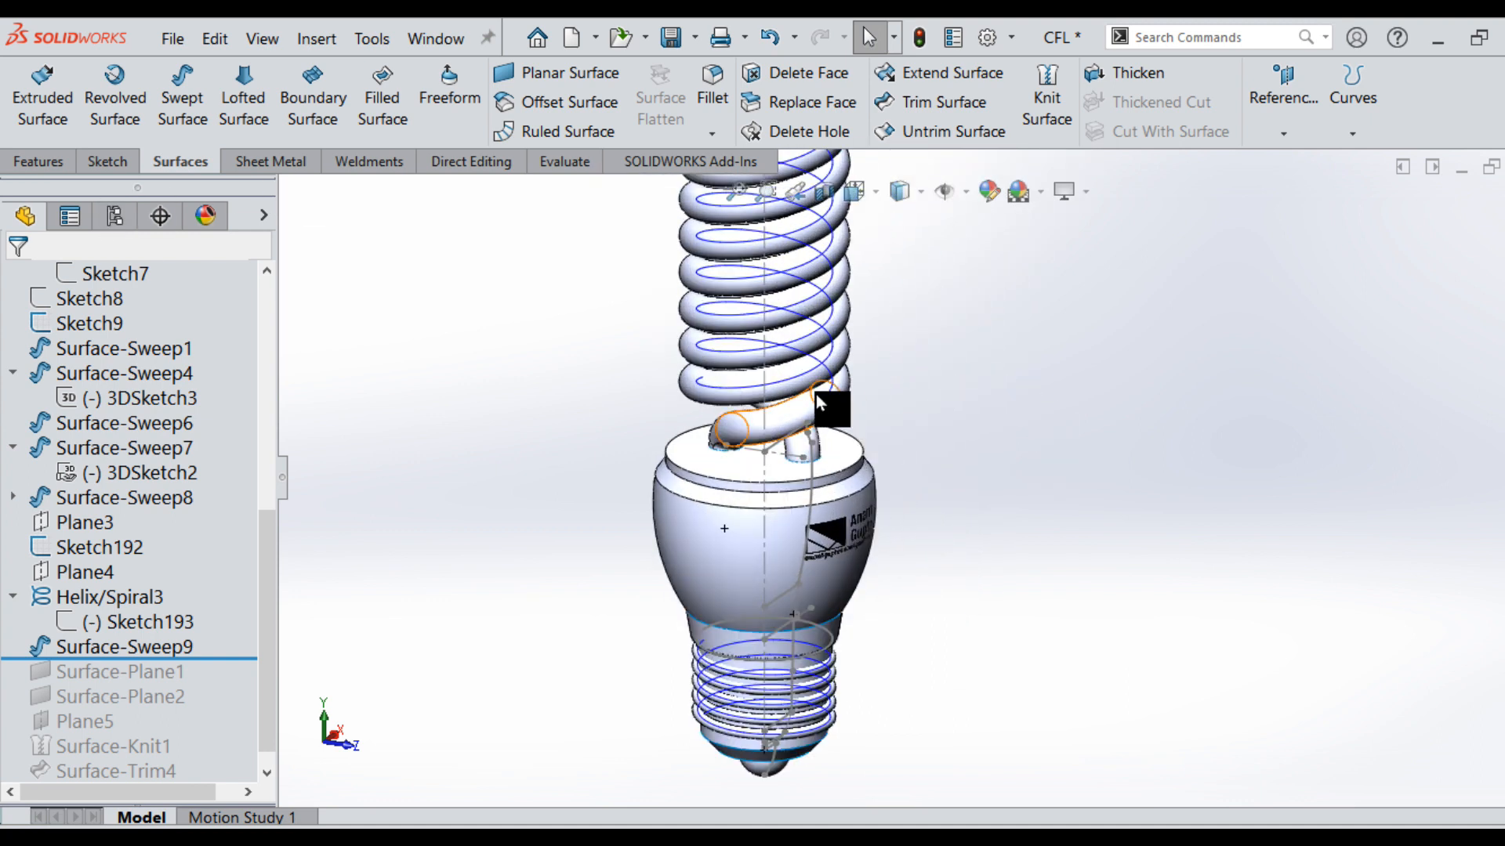
pyautogui.scroll(-3, 836, 696)
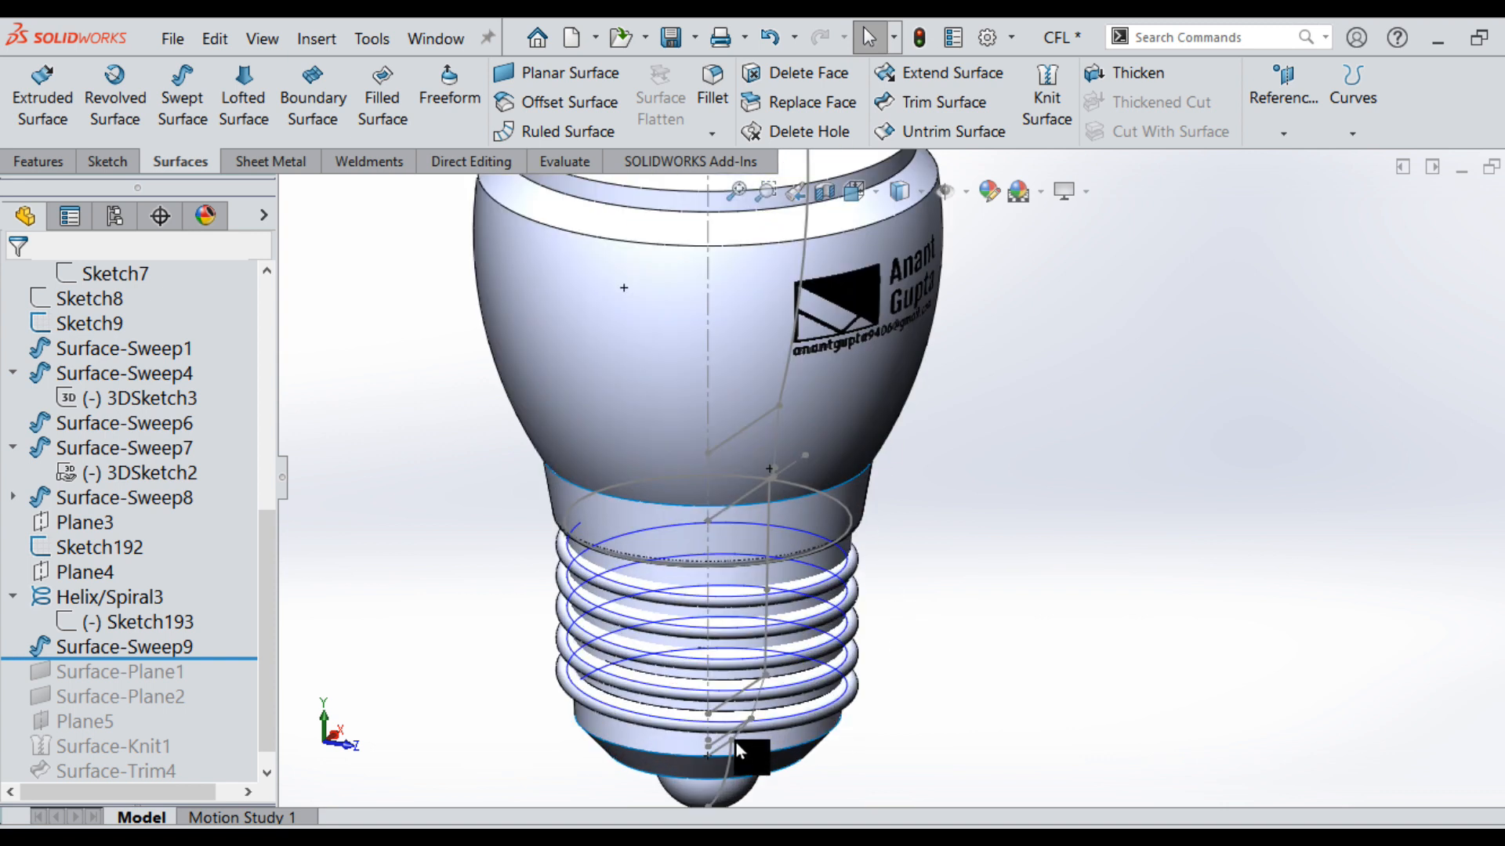
# Hide Sketch1, the profile sketch of the revolved base.
pyautogui.click(720, 751)
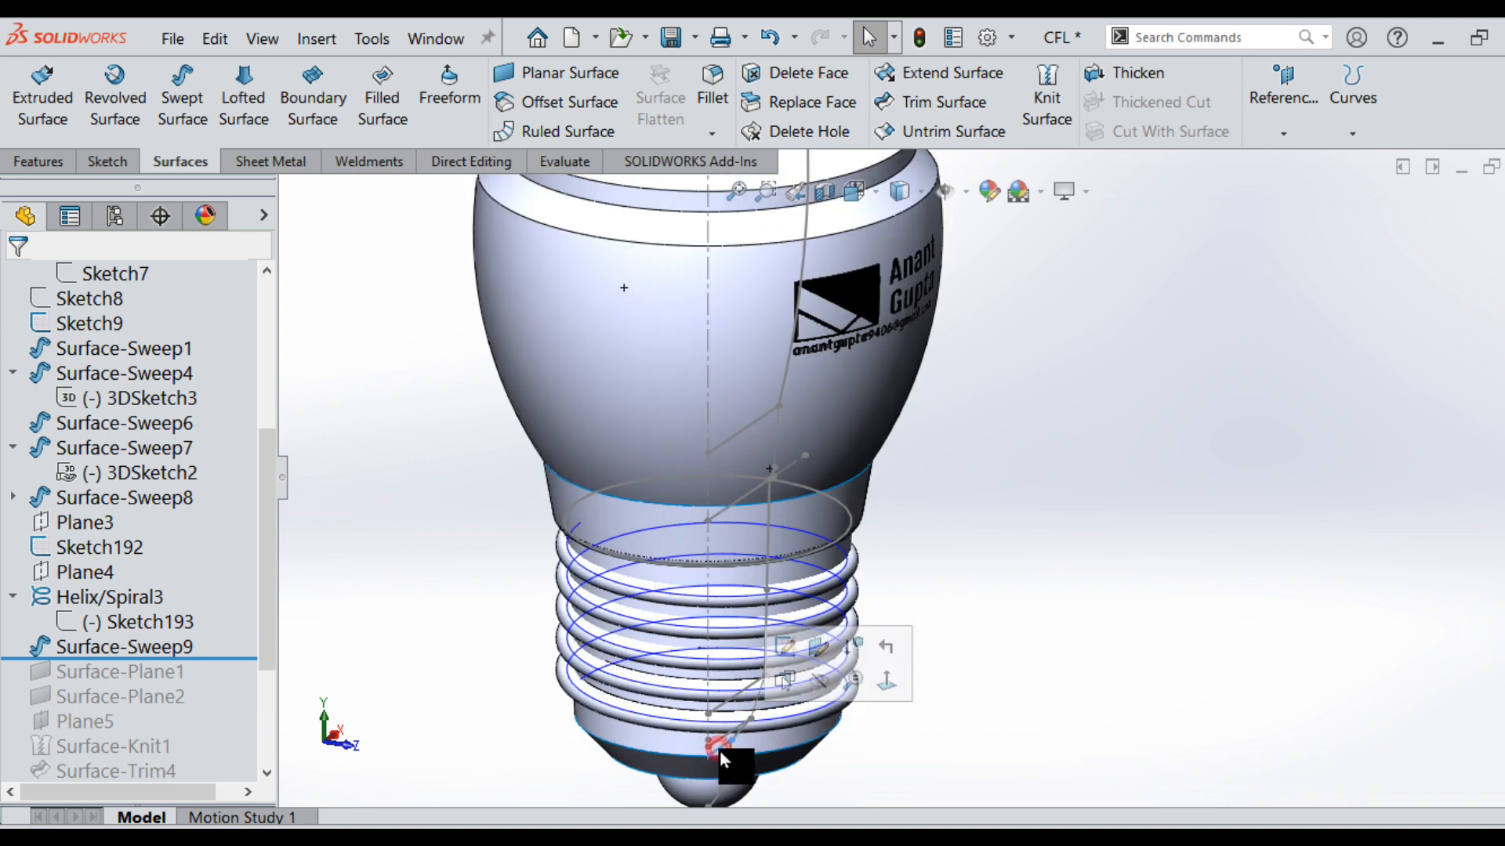
pyautogui.click(815, 688)
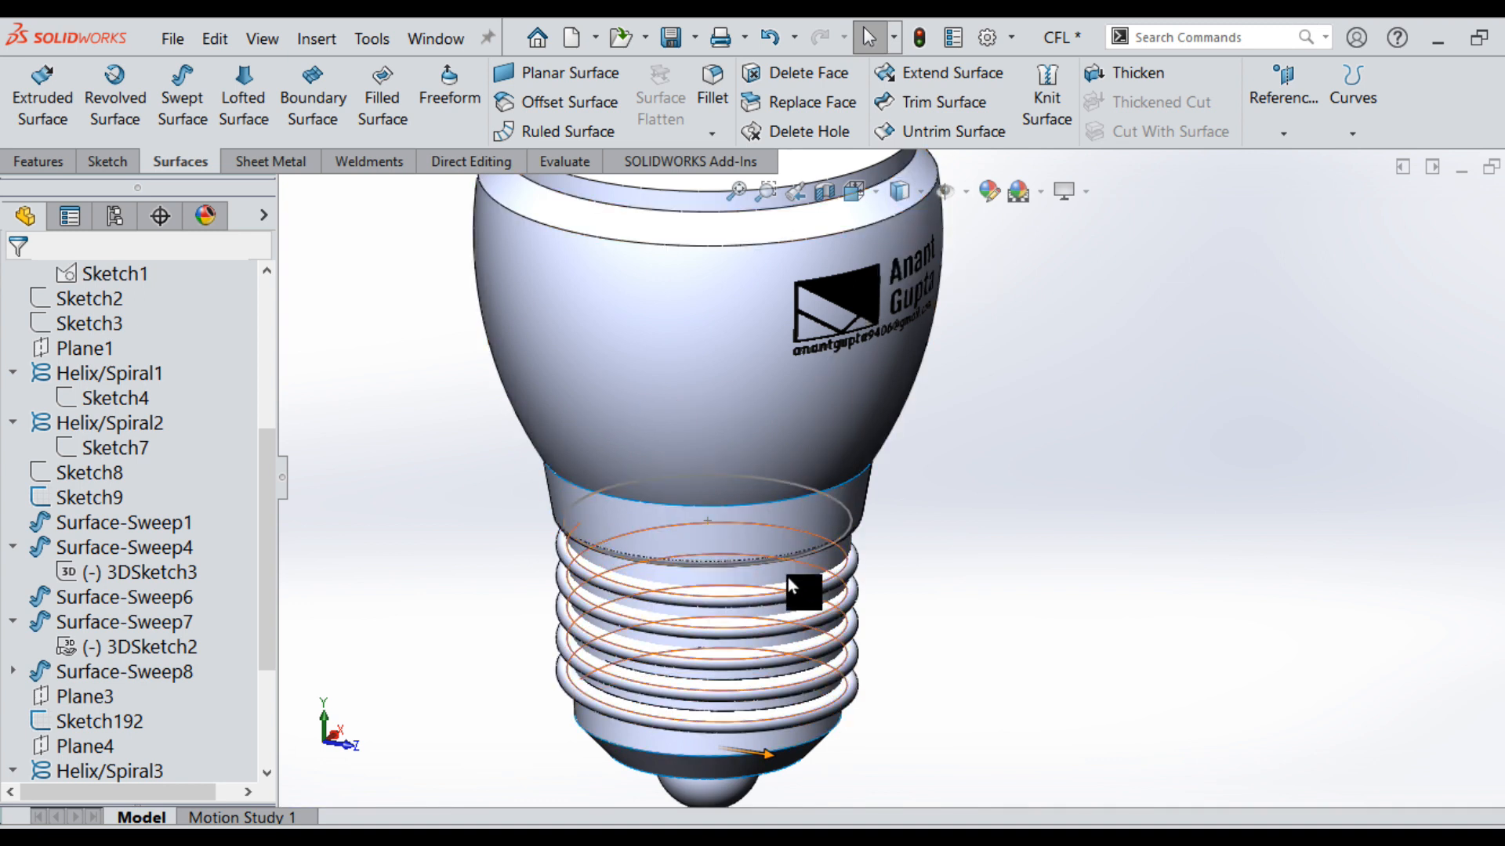
pyautogui.scroll(3, 865, 424)
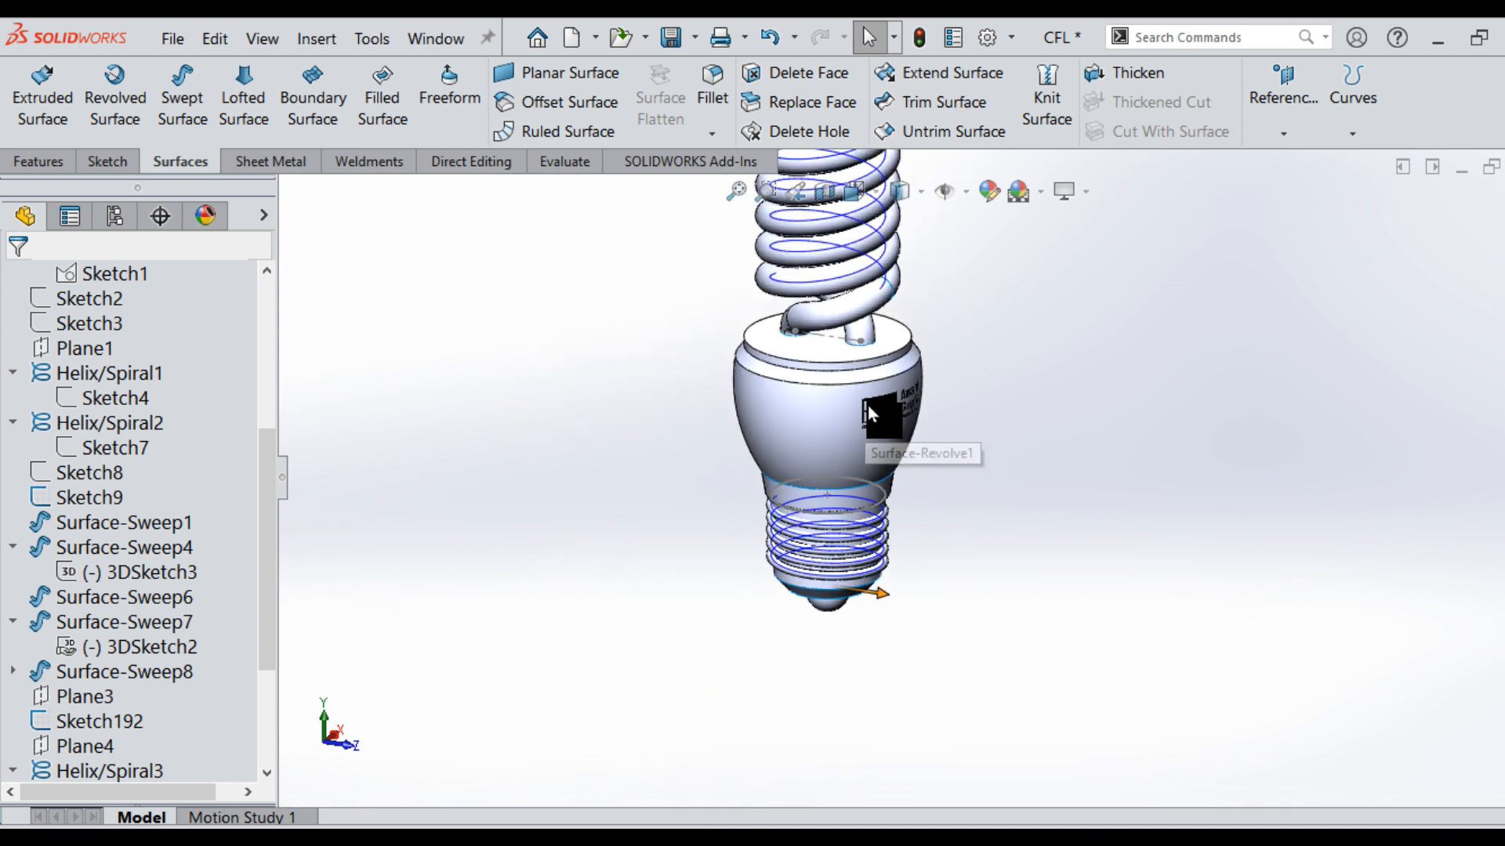
pyautogui.scroll(-2, 861, 572)
pyautogui.scroll(2, 857, 347)
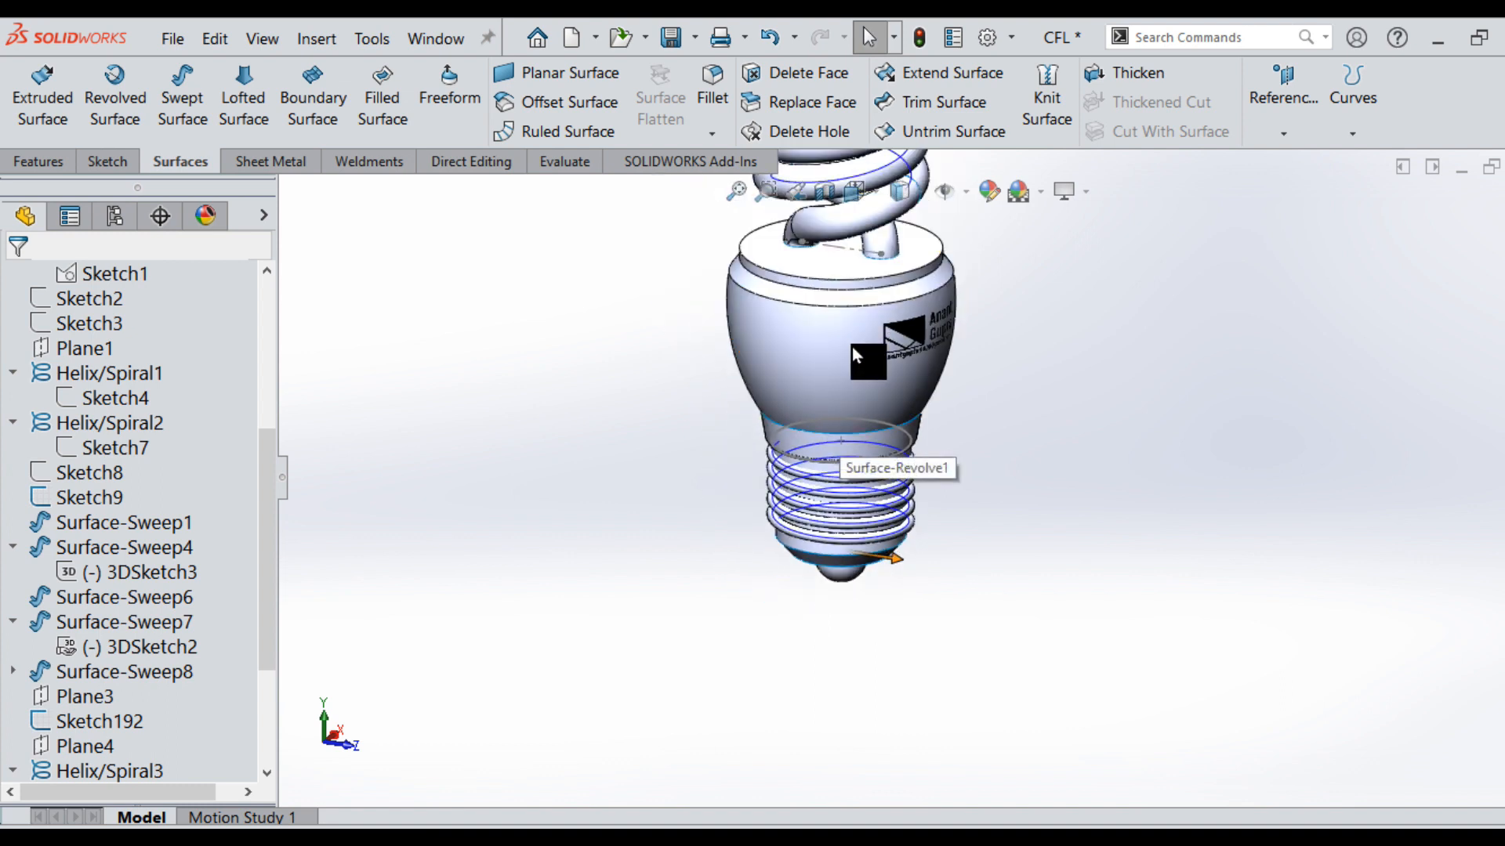
pyautogui.scroll(-2, 853, 347)
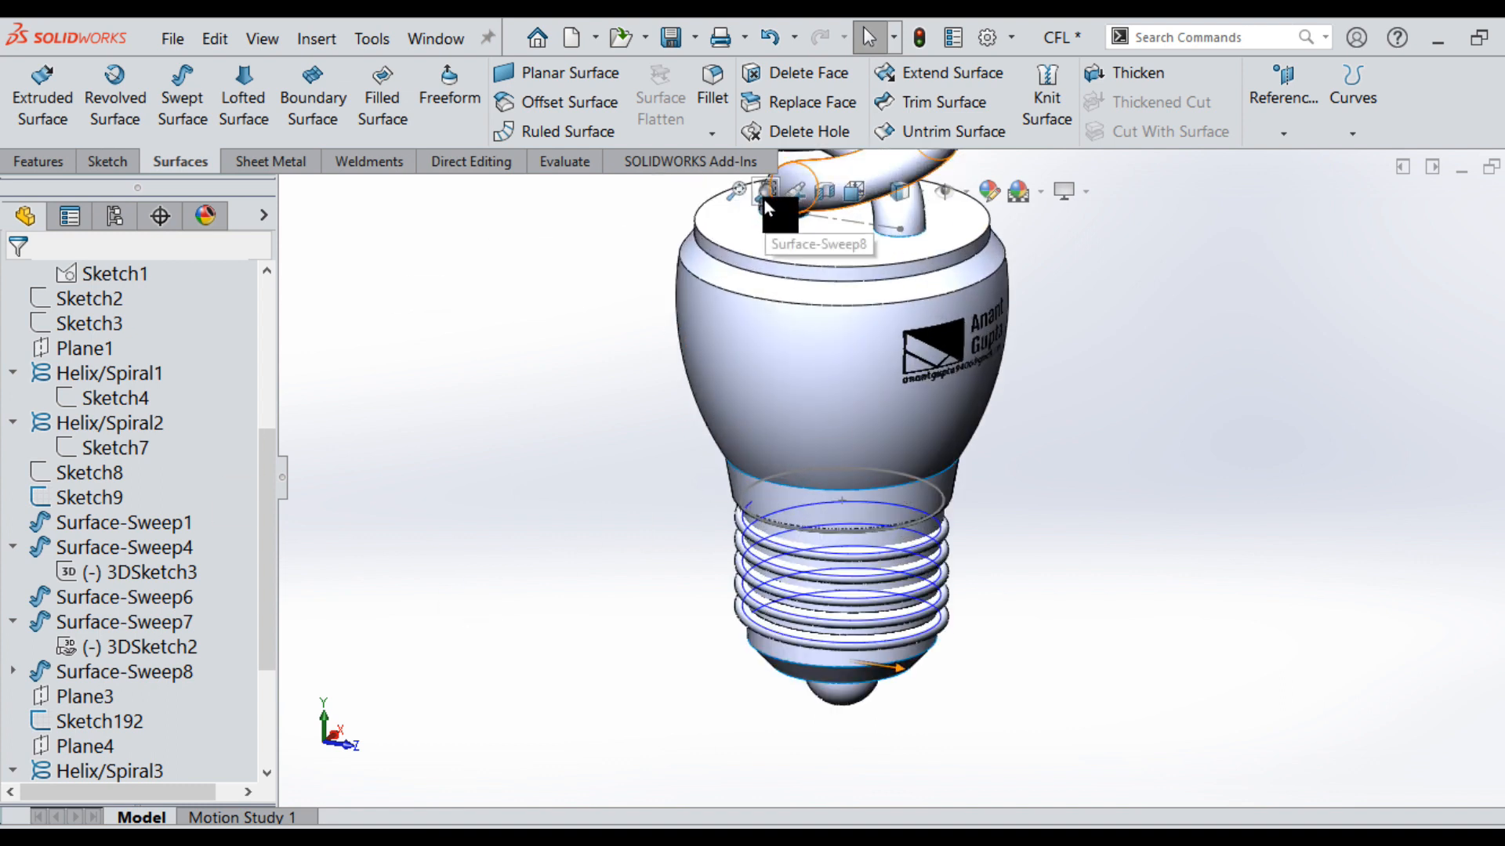
# Cut the bulb with a section view on the Front plane, offset 3.00 mm.
pyautogui.click(822, 194)
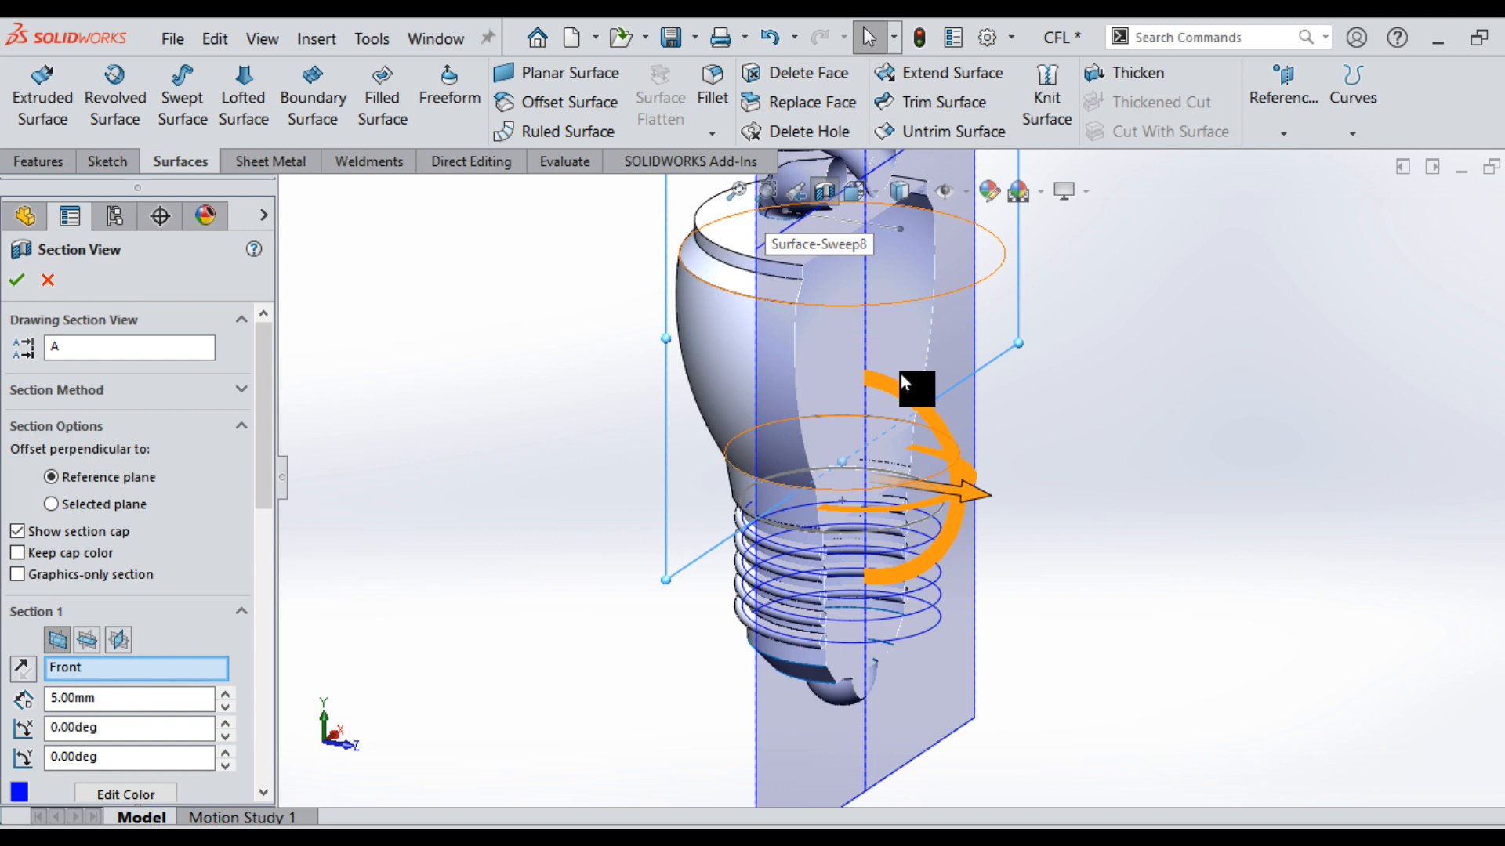
pyautogui.moveTo(1100, 530)
pyautogui.mouseDown(button='middle')
pyautogui.moveTo(1072, 531)
pyautogui.moveTo(1093, 534)
pyautogui.mouseUp(button='middle')
pyautogui.moveTo(852, 521)
pyautogui.mouseDown()
pyautogui.moveTo(932, 555)
pyautogui.moveTo(894, 550)
pyautogui.moveTo(811, 497)
pyautogui.moveTo(847, 523)
pyautogui.mouseUp()
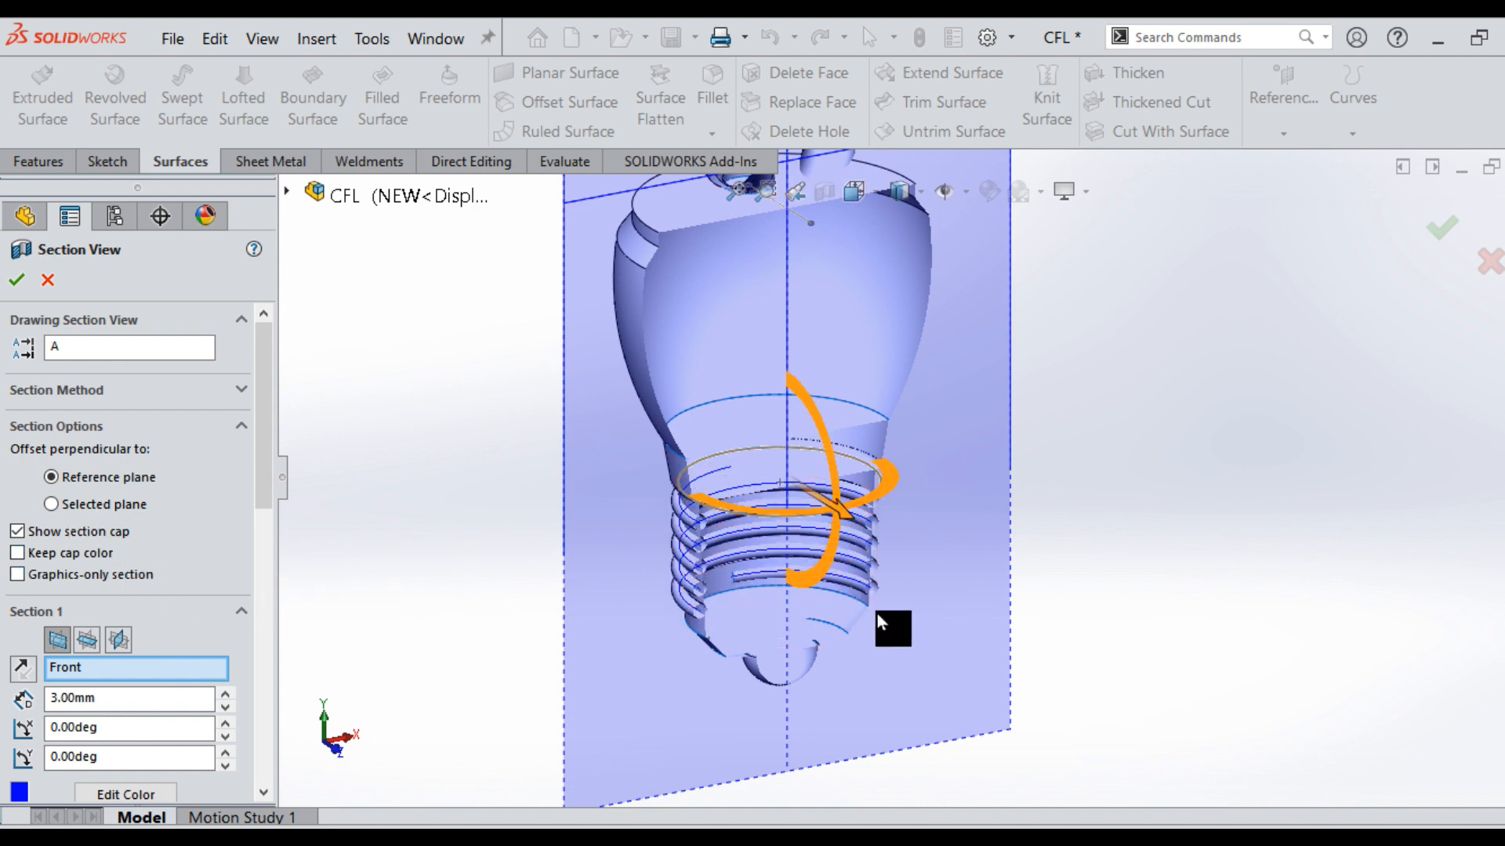
pyautogui.click(25, 216)
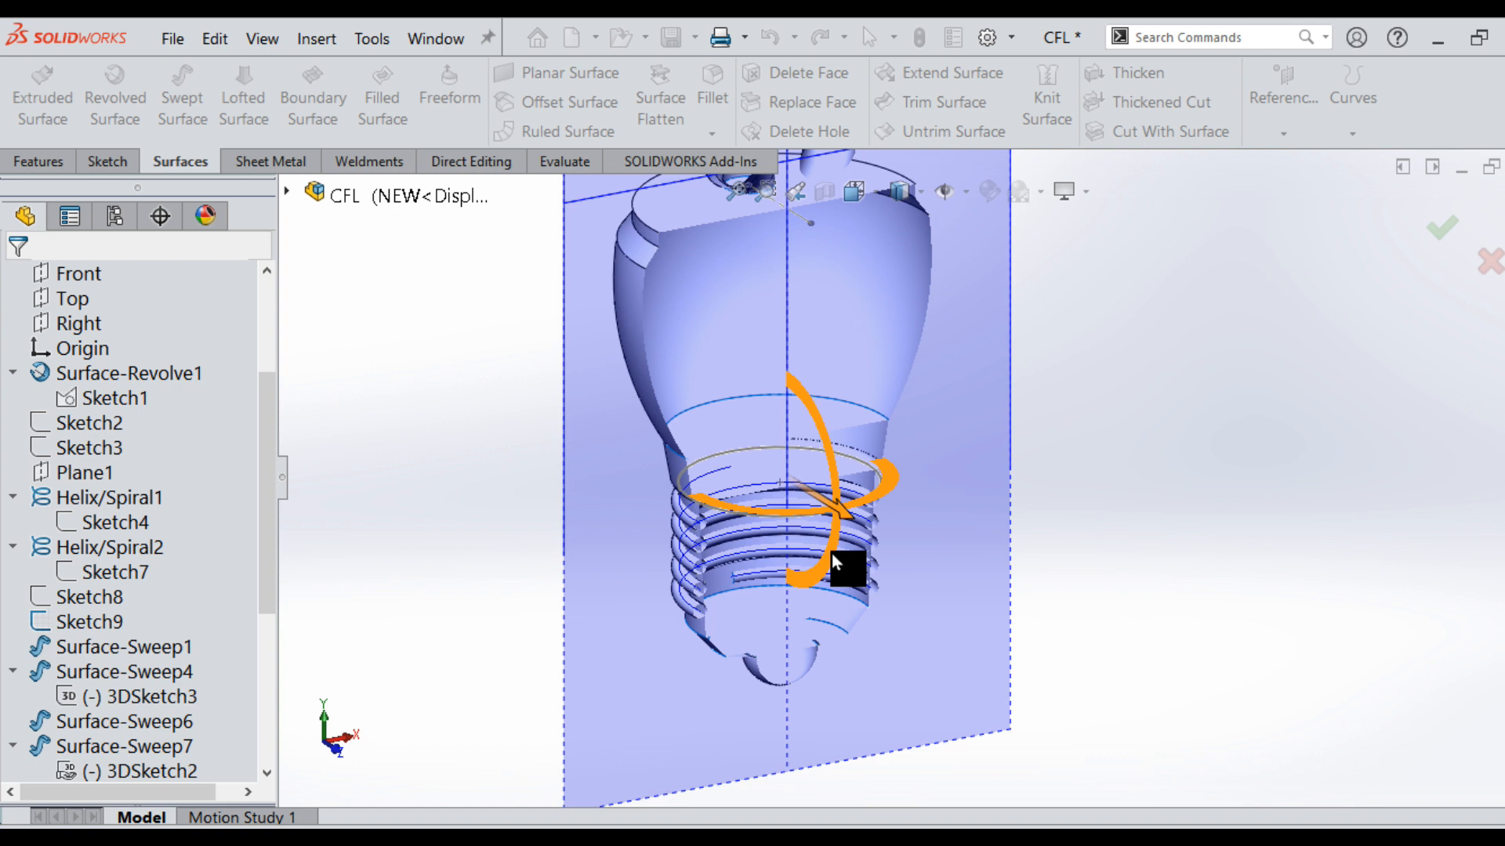
# Hide the Helix/Spiral3 curve running through the sectioned thread coils.
pyautogui.scroll(-5, 832, 554)
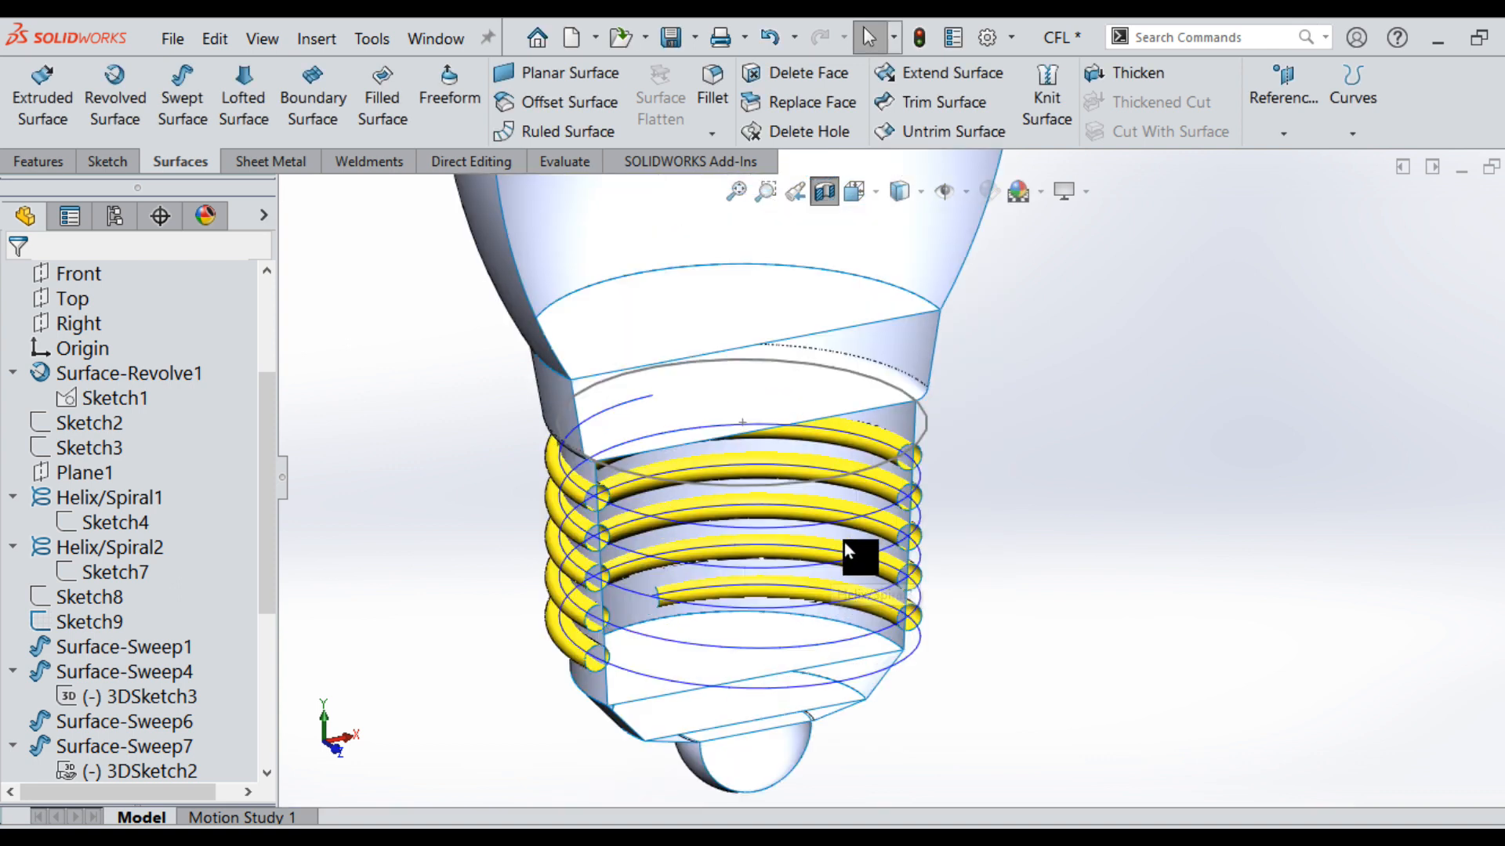
pyautogui.scroll(-5, 977, 517)
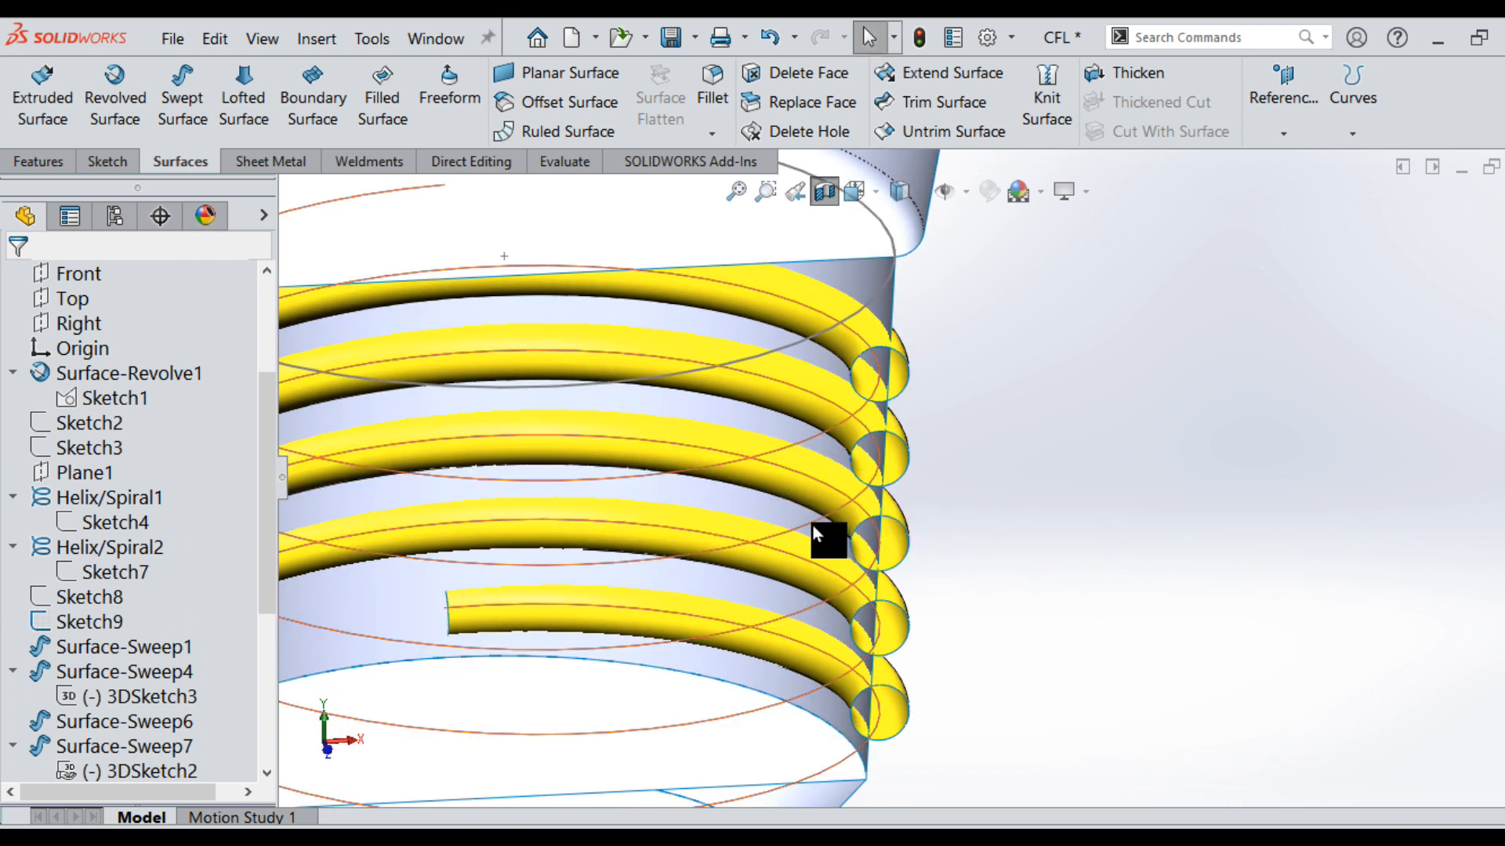
pyautogui.click(813, 524)
pyautogui.click(912, 460)
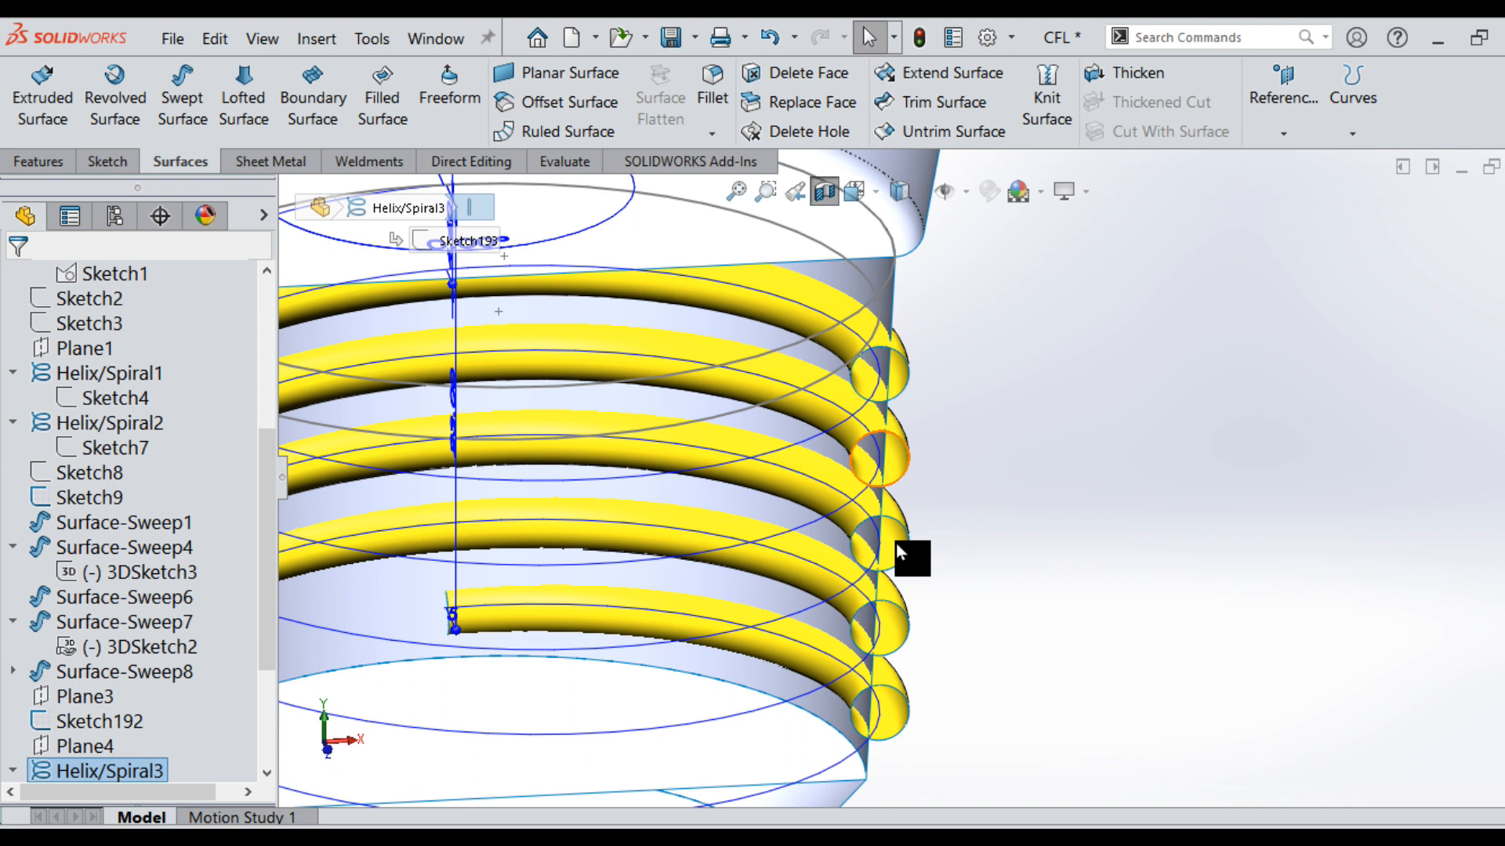
pyautogui.press('Escape')
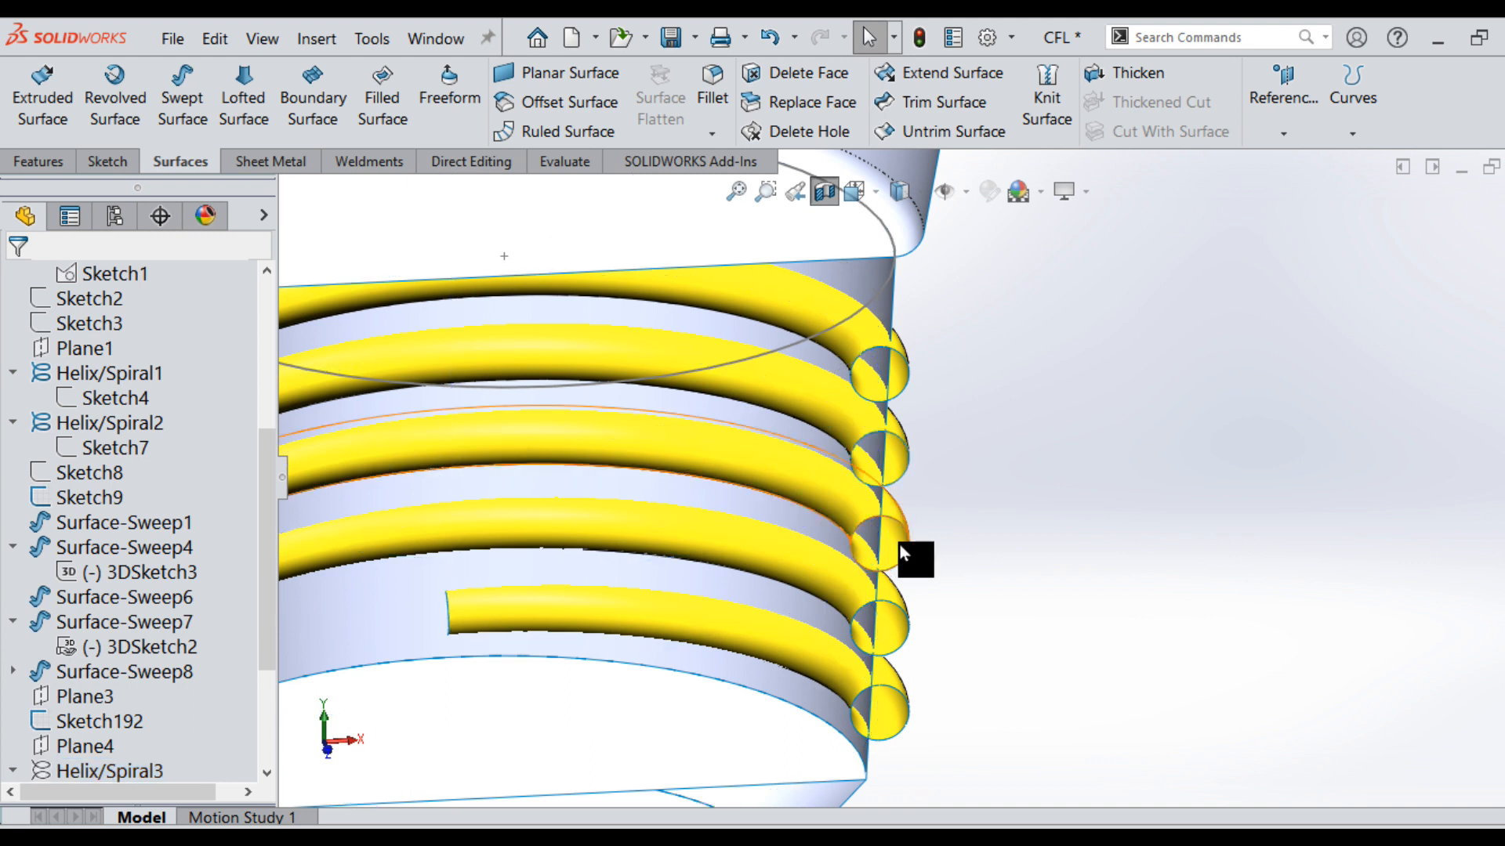
# Examine the cross-section of the thread coils where they intersect the screw base wall.
pyautogui.scroll(5, 878, 520)
pyautogui.scroll(-4, 885, 493)
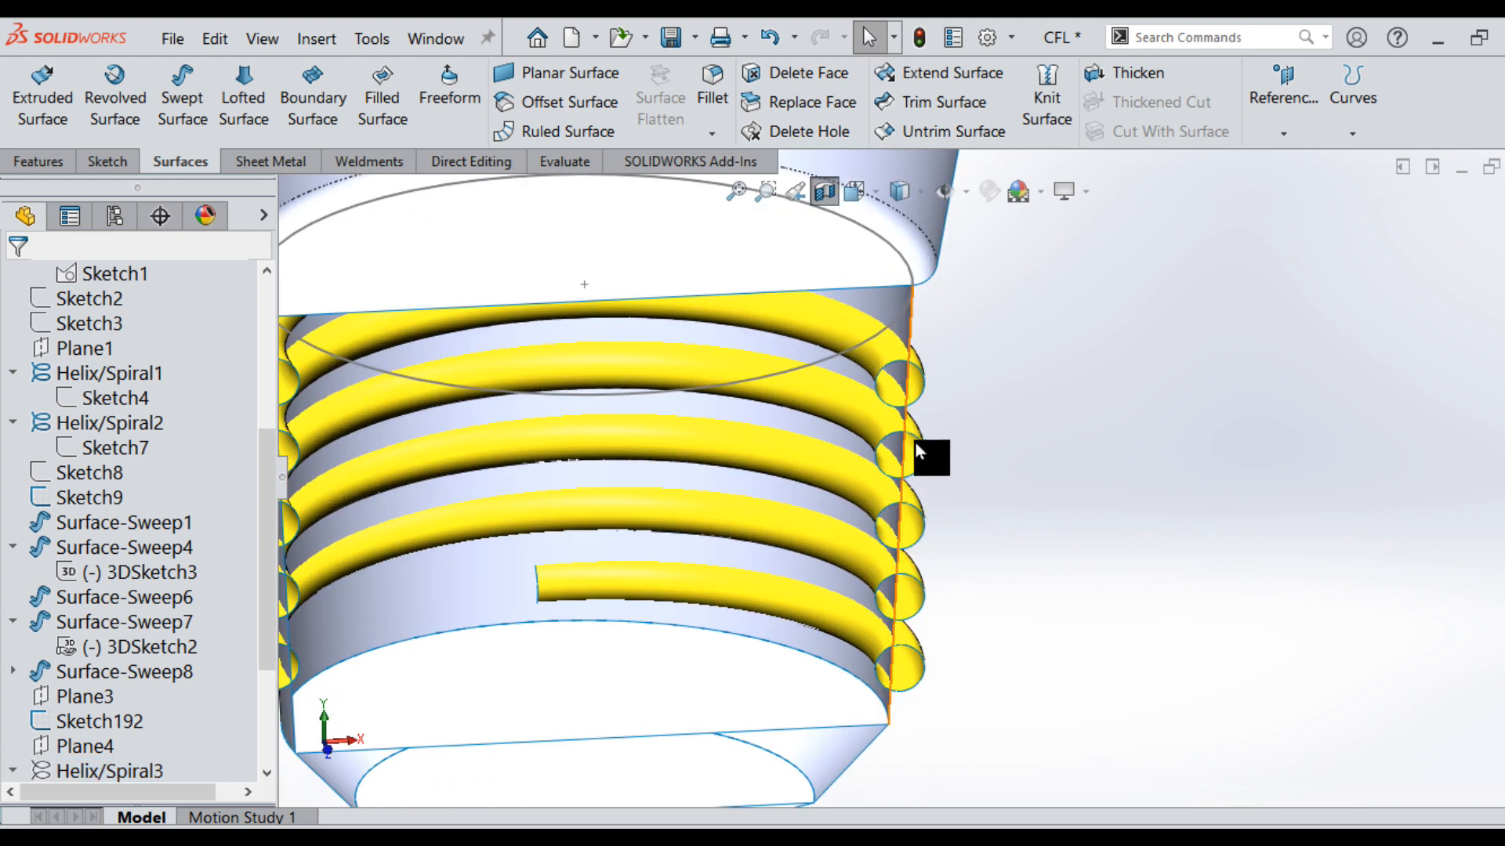
pyautogui.scroll(-4, 915, 442)
pyautogui.scroll(1, 908, 473)
pyautogui.moveTo(904, 474); pyautogui.dragTo(937, 429, button='middle')
pyautogui.scroll(1, 937, 467)
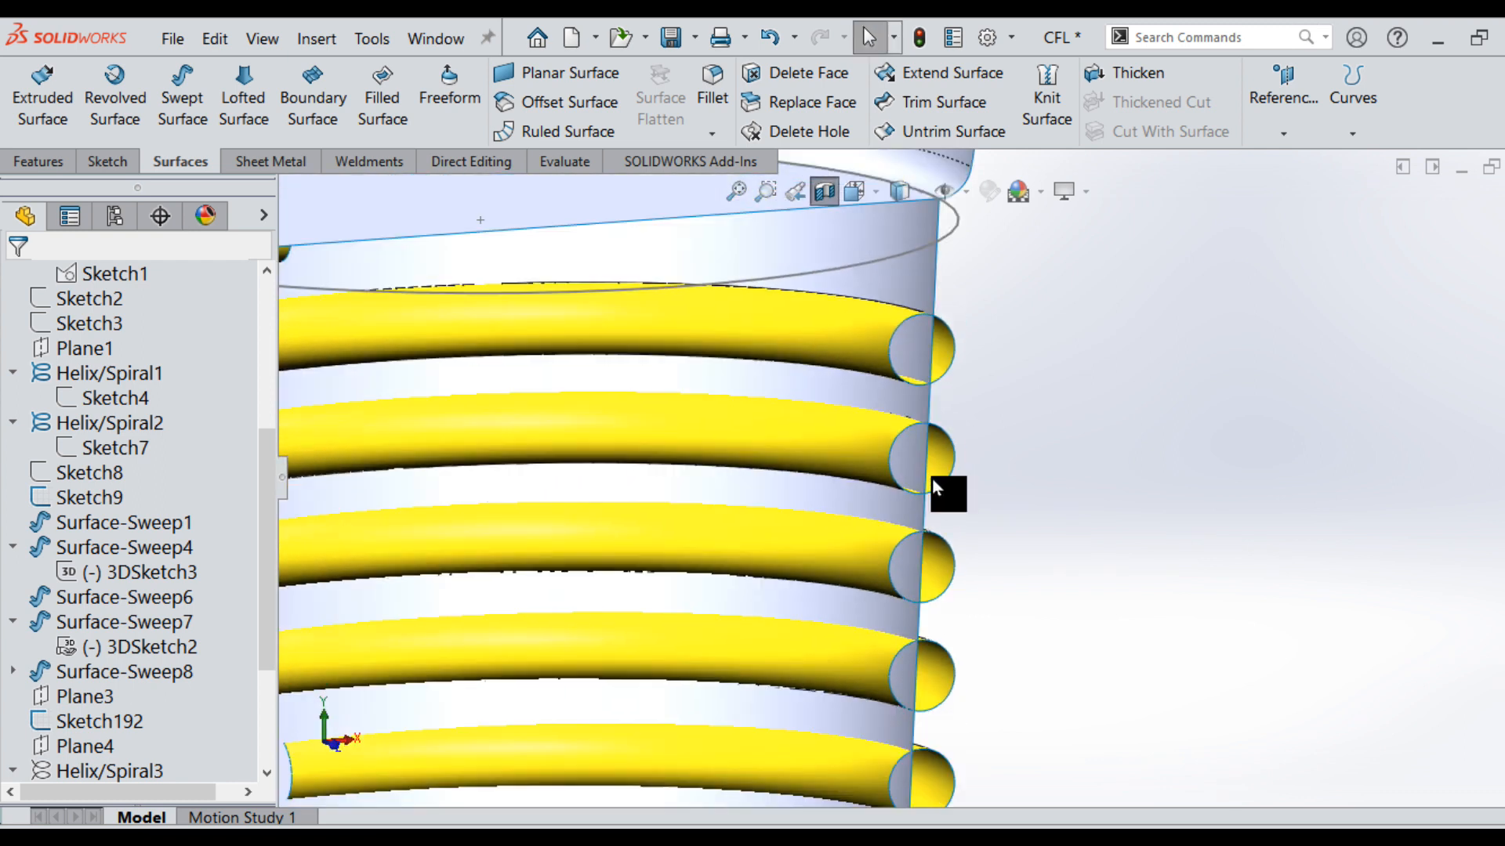
pyautogui.moveTo(264, 645); pyautogui.dragTo(275, 741)
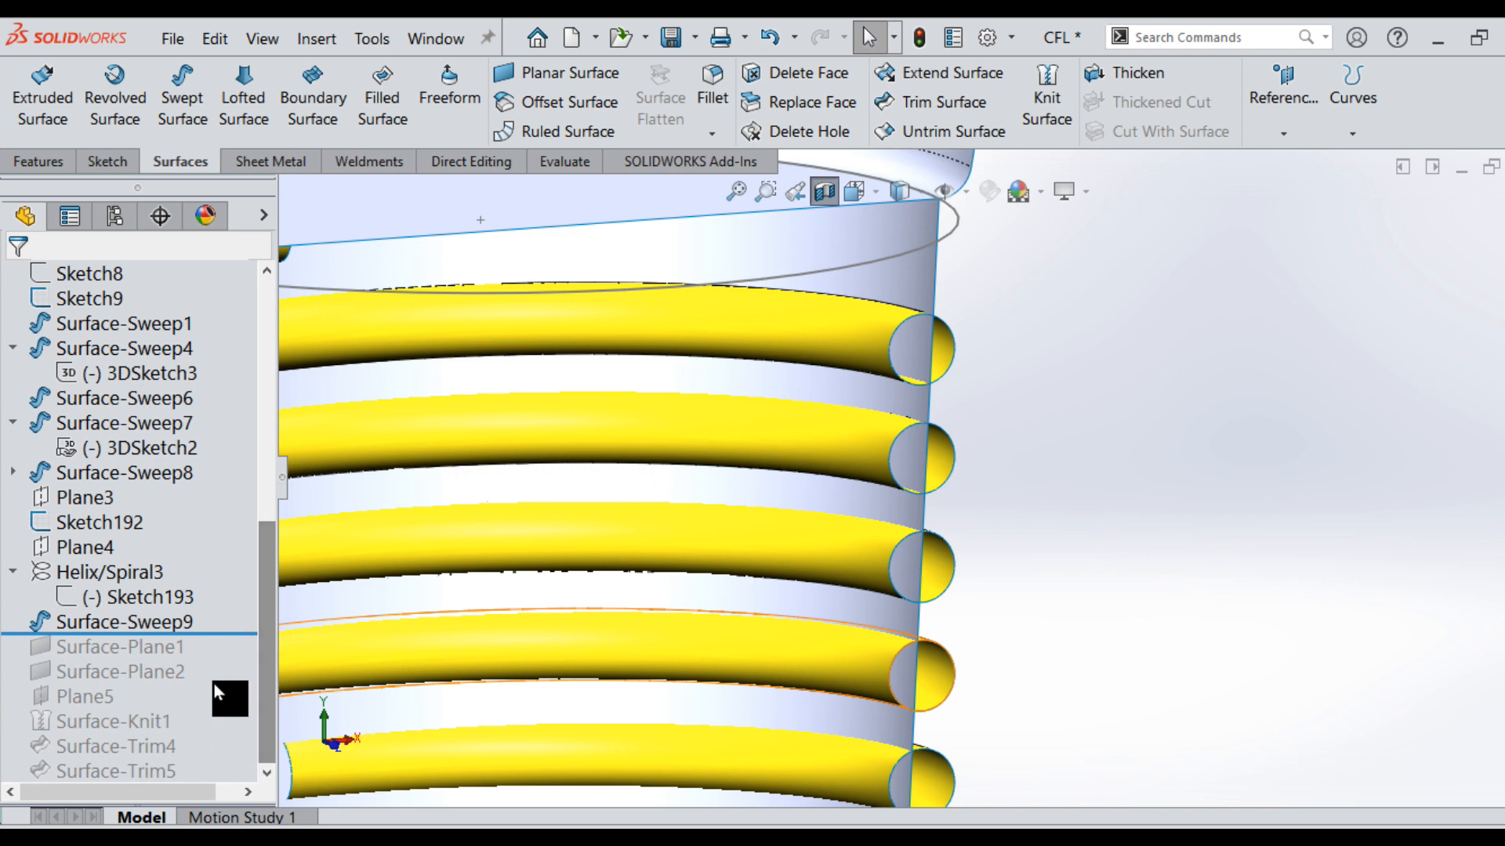
# Roll the feature history forward through the planar surfaces, Plane5 and Surface-Knit1 to Surface-Trim4, and examine the trimmed base wall between the thread coils.
pyautogui.moveTo(232, 637)
pyautogui.mouseDown()
pyautogui.moveTo(234, 682)
pyautogui.moveTo(237, 667)
pyautogui.mouseUp()
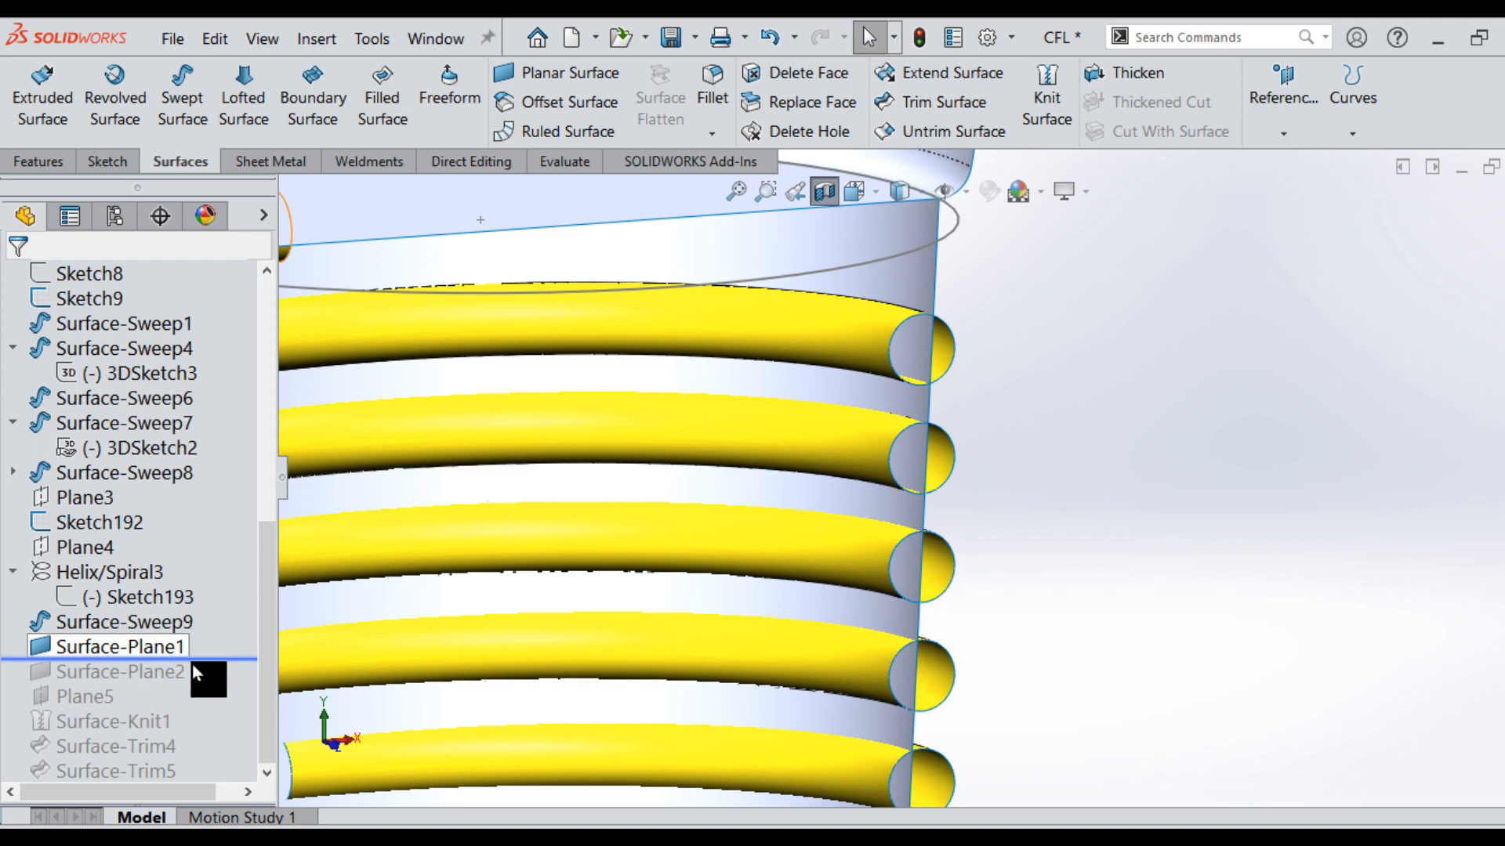
pyautogui.moveTo(221, 664); pyautogui.dragTo(220, 687)
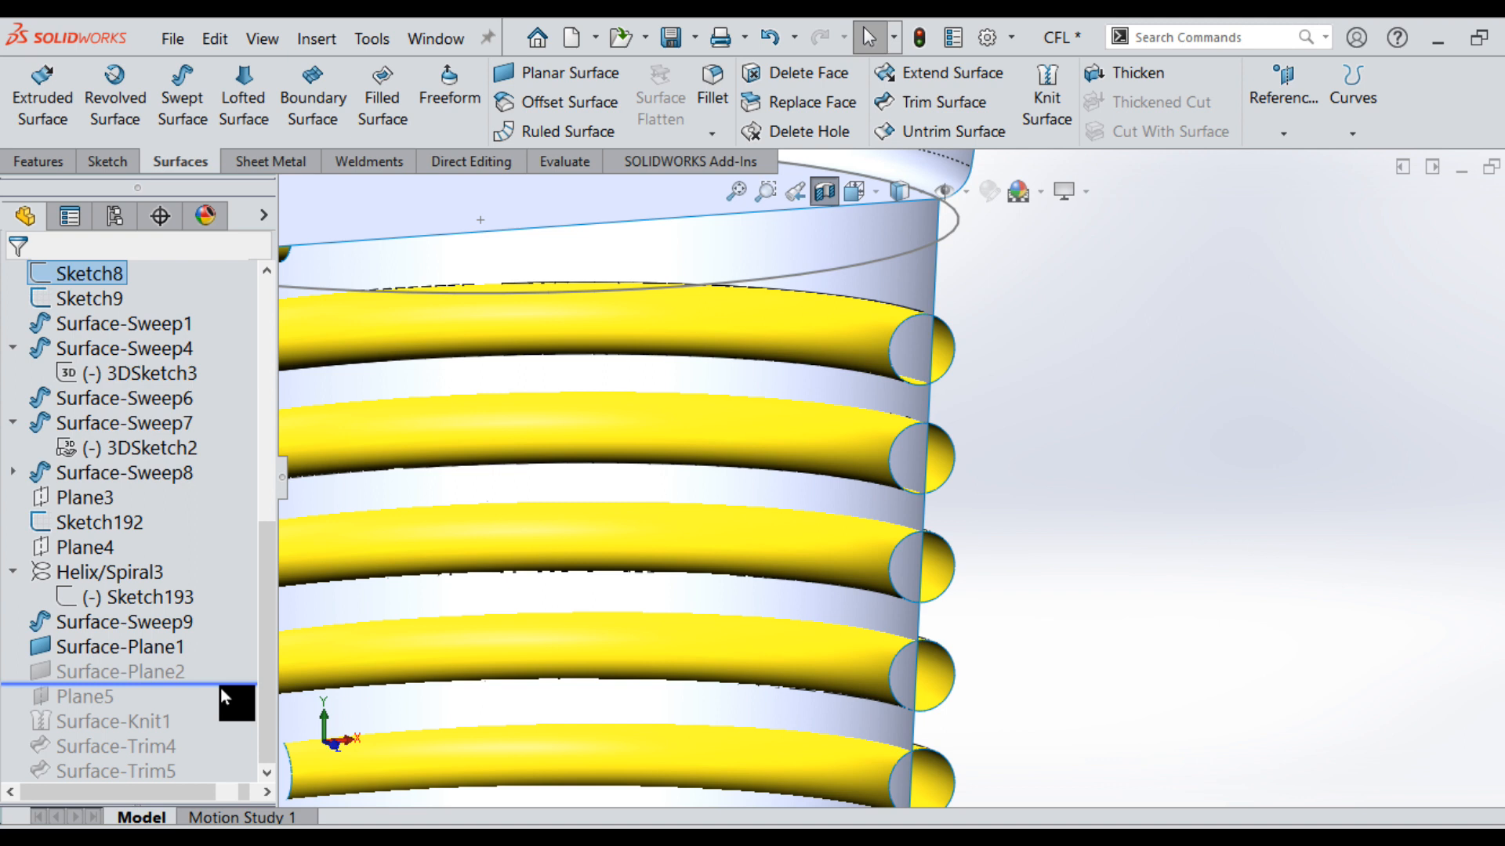
pyautogui.moveTo(220, 686); pyautogui.dragTo(220, 761)
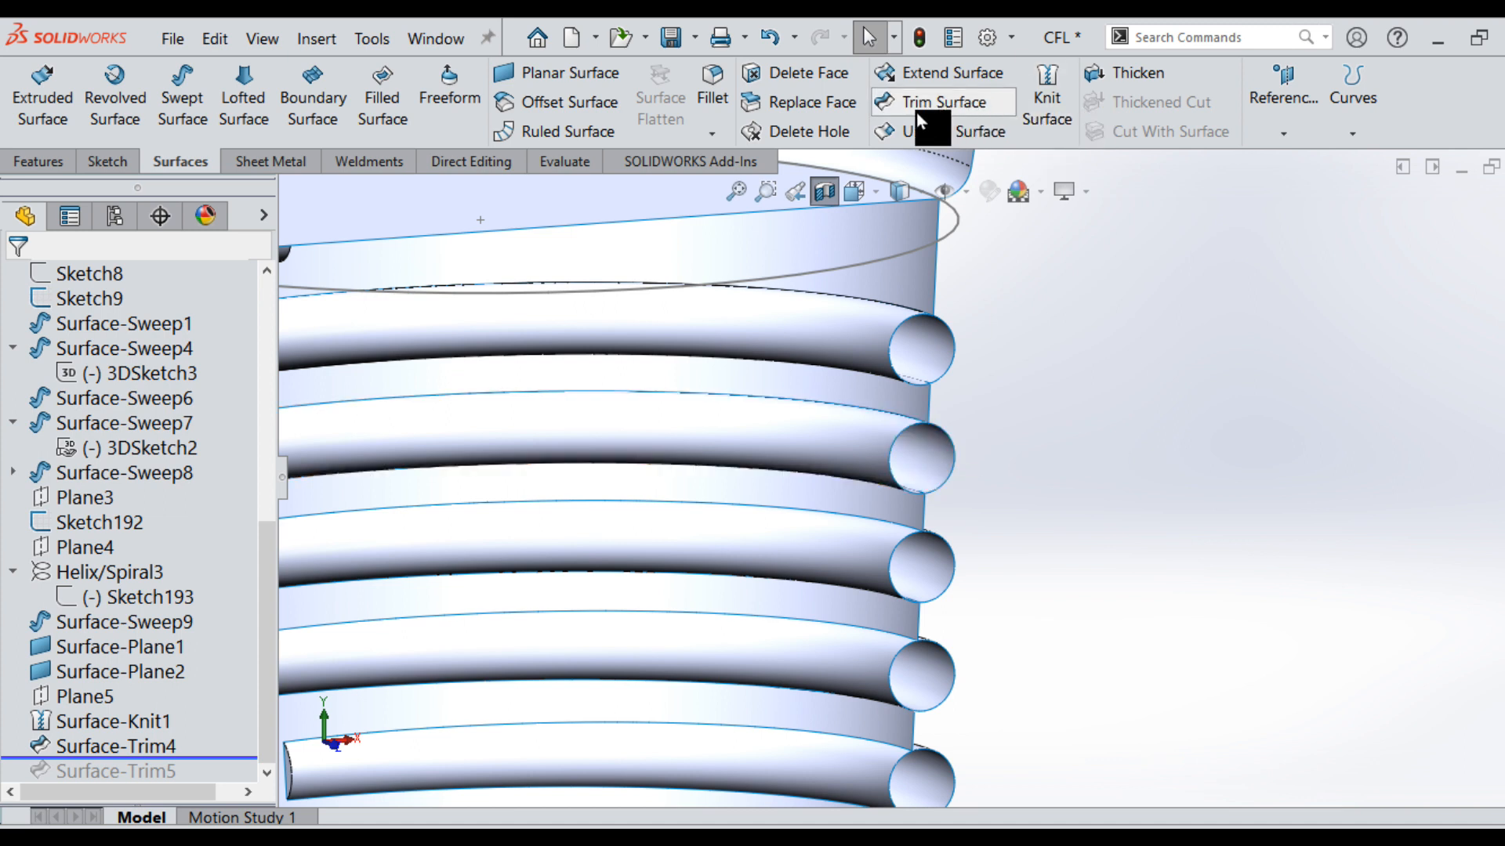
pyautogui.scroll(4, 965, 471)
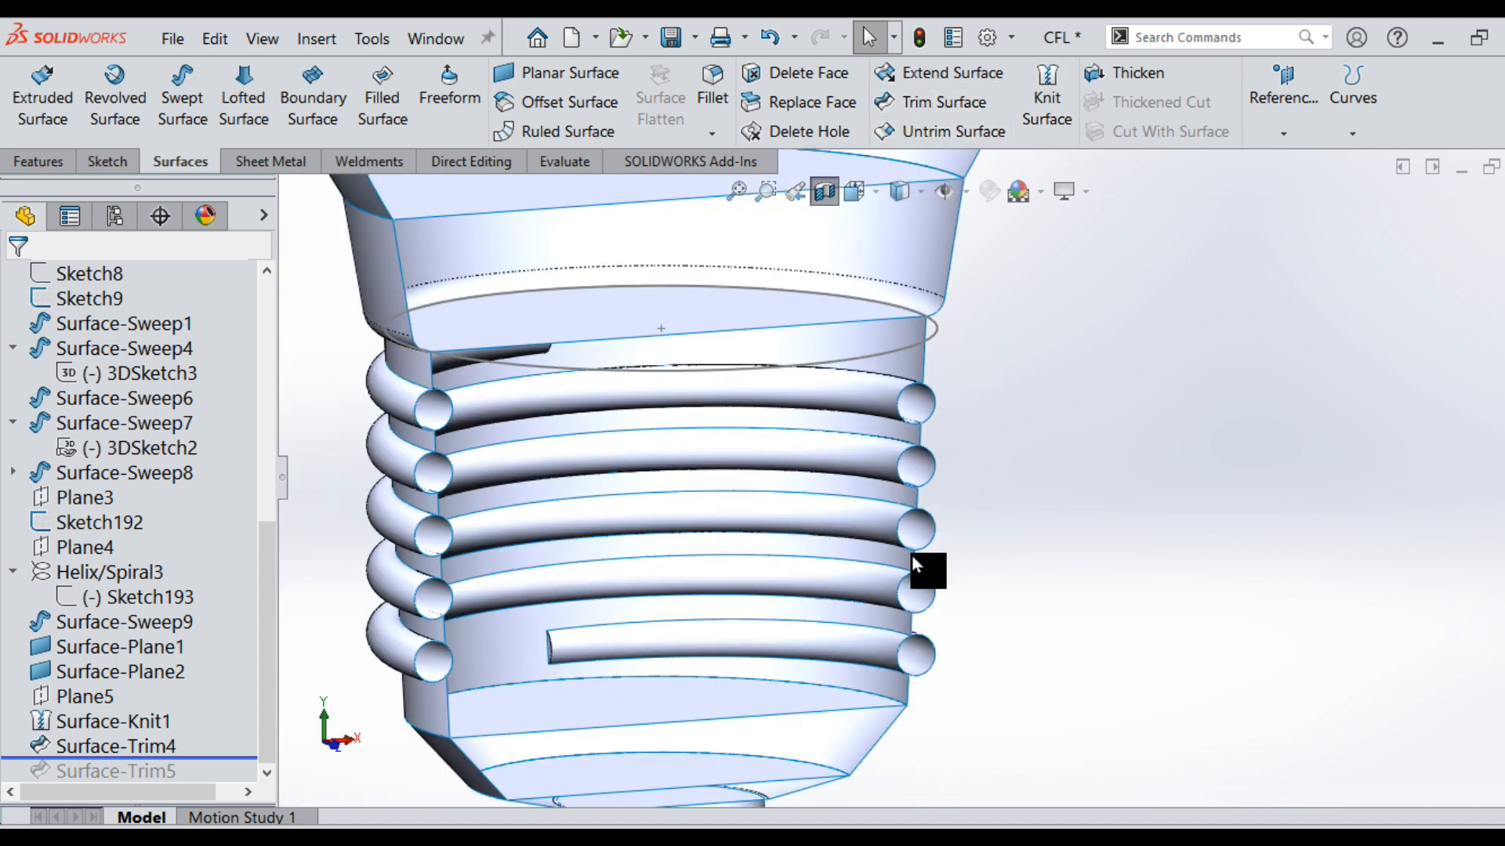
pyautogui.moveTo(896, 532)
pyautogui.mouseDown(button='middle')
pyautogui.moveTo(832, 510)
pyautogui.moveTo(863, 538)
pyautogui.moveTo(901, 543)
pyautogui.mouseUp(button='middle')
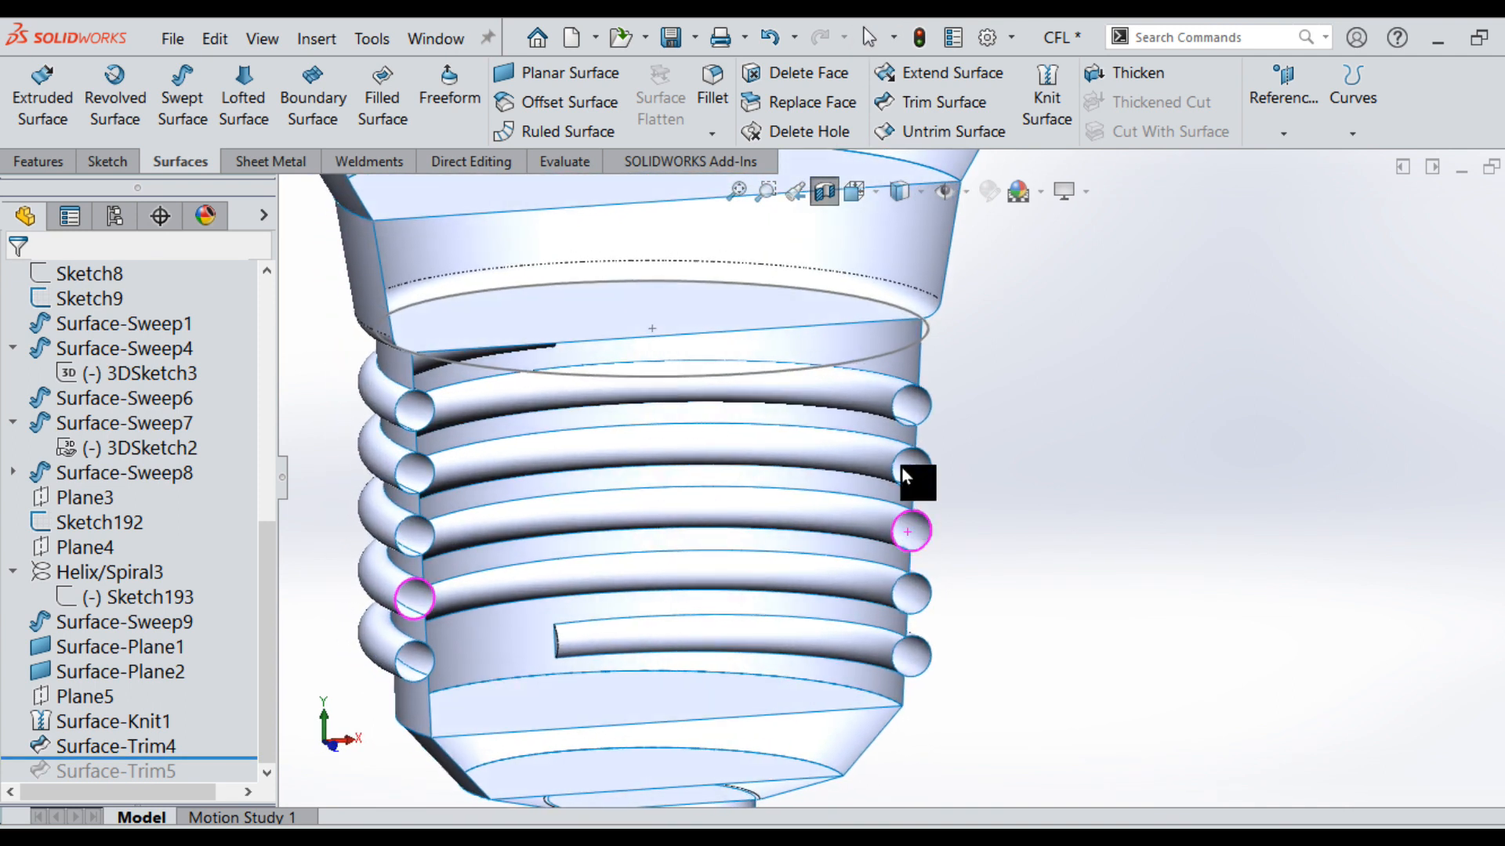
pyautogui.scroll(-3, 901, 467)
pyautogui.scroll(2, 909, 469)
pyautogui.scroll(-4, 917, 469)
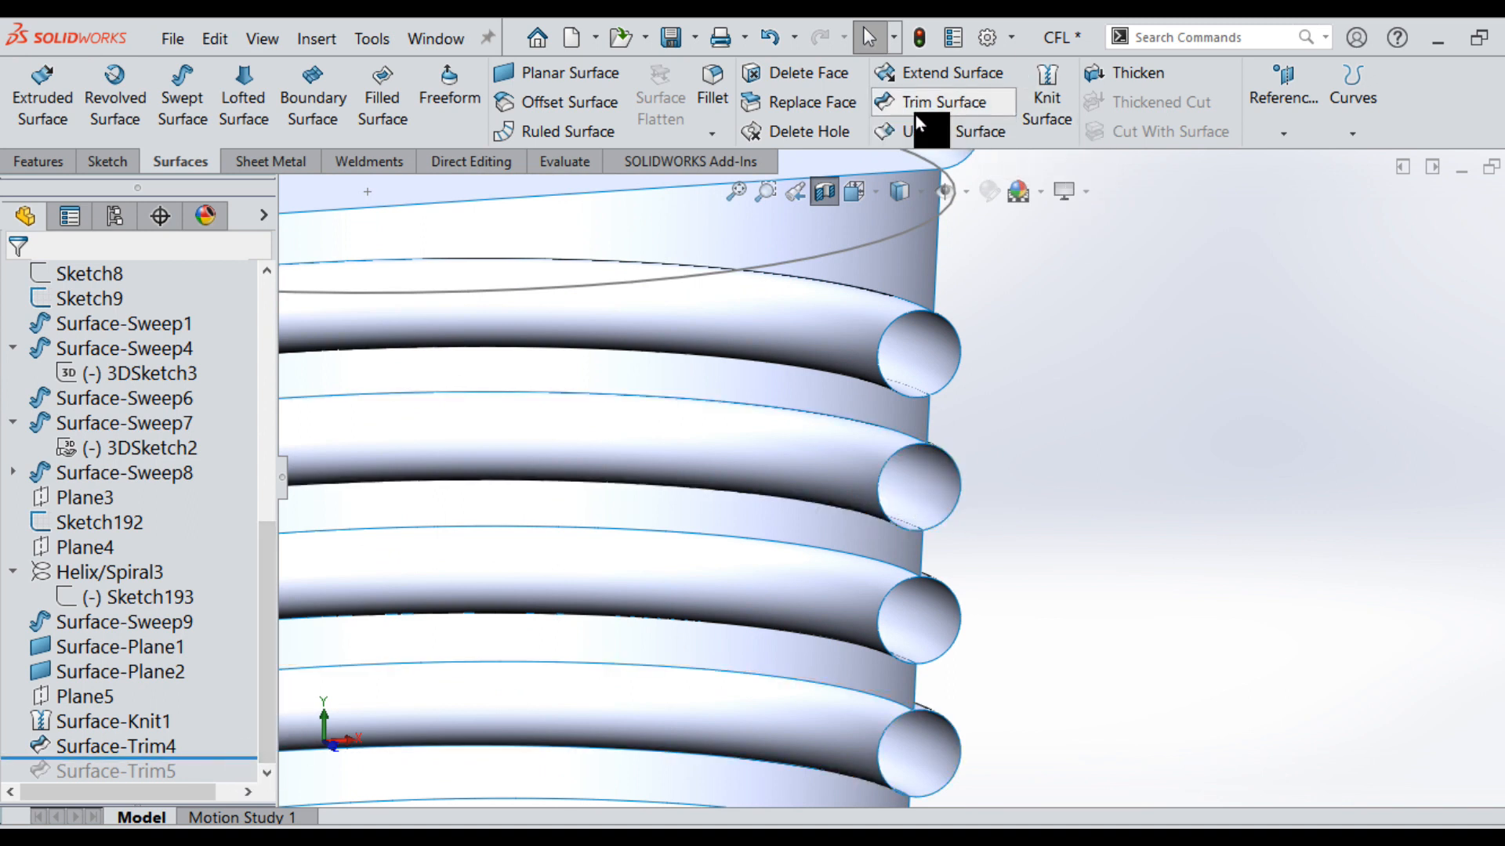
# Roll the history forward past Surface-Trim5 and inspect the trimmed thread profile on the screw base.
pyautogui.moveTo(211, 758); pyautogui.dragTo(210, 779)
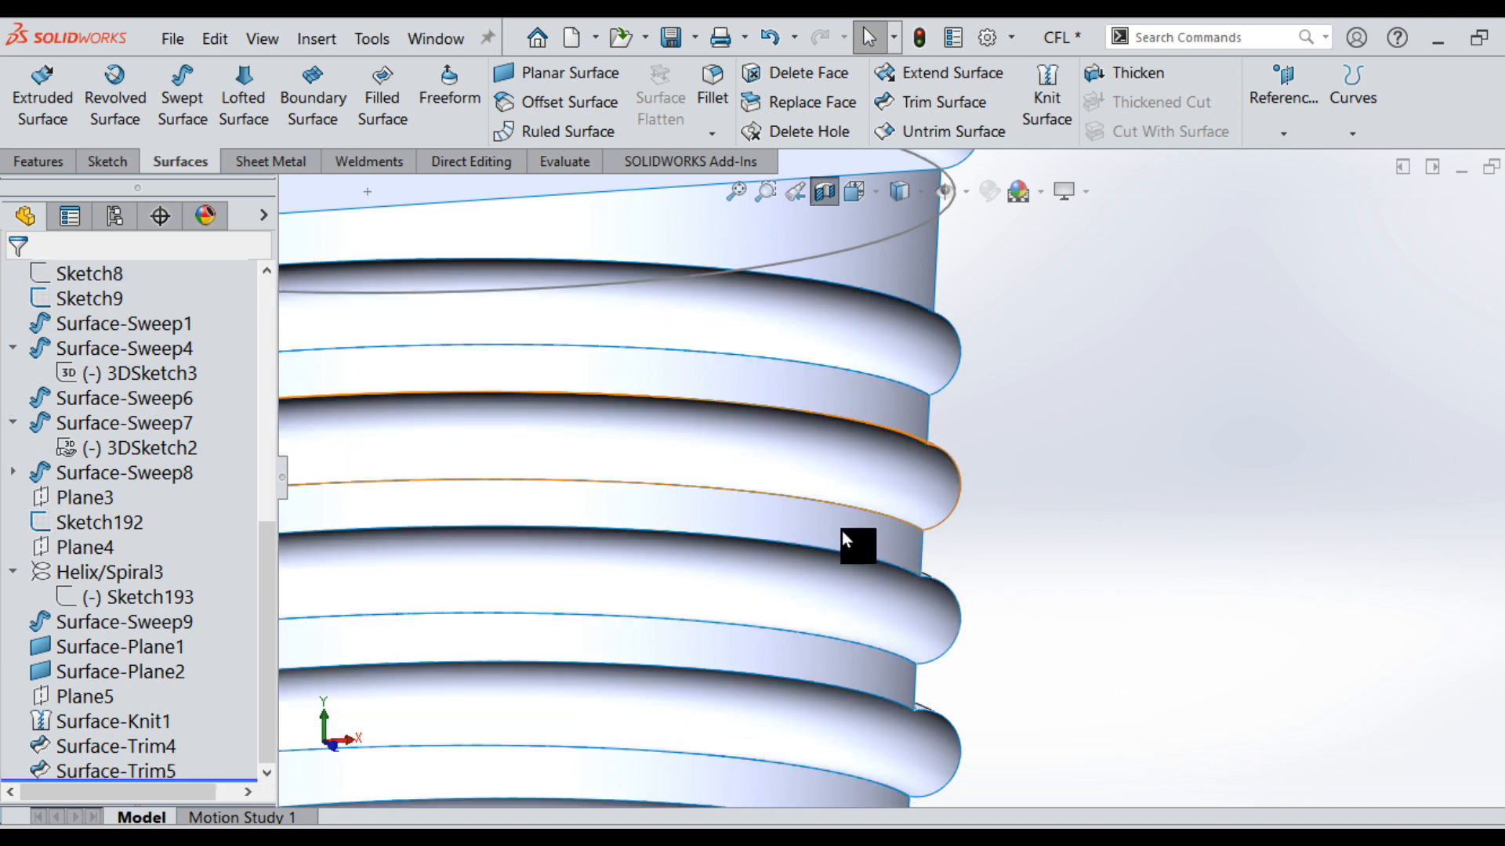
pyautogui.scroll(2, 901, 547)
pyautogui.moveTo(902, 547)
pyautogui.mouseDown(button='middle')
pyautogui.moveTo(821, 552)
pyautogui.moveTo(828, 516)
pyautogui.moveTo(872, 522)
pyautogui.moveTo(909, 555)
pyautogui.moveTo(883, 523)
pyautogui.mouseUp(button='middle')
pyautogui.scroll(10, 882, 523)
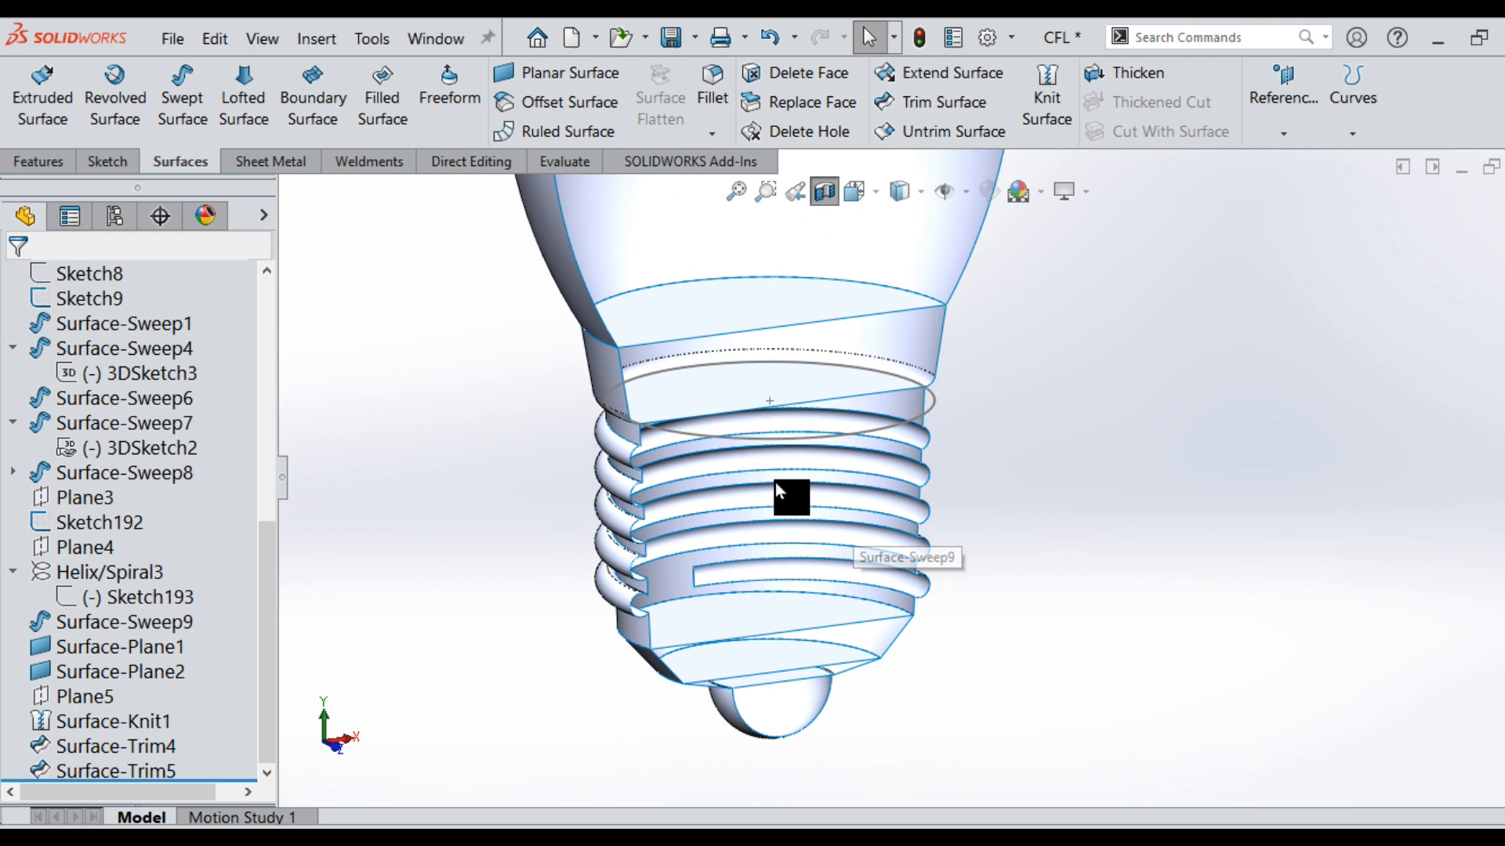
pyautogui.scroll(-1, 875, 346)
pyautogui.scroll(2, 893, 324)
pyautogui.scroll(-2, 944, 342)
pyautogui.scroll(2, 949, 507)
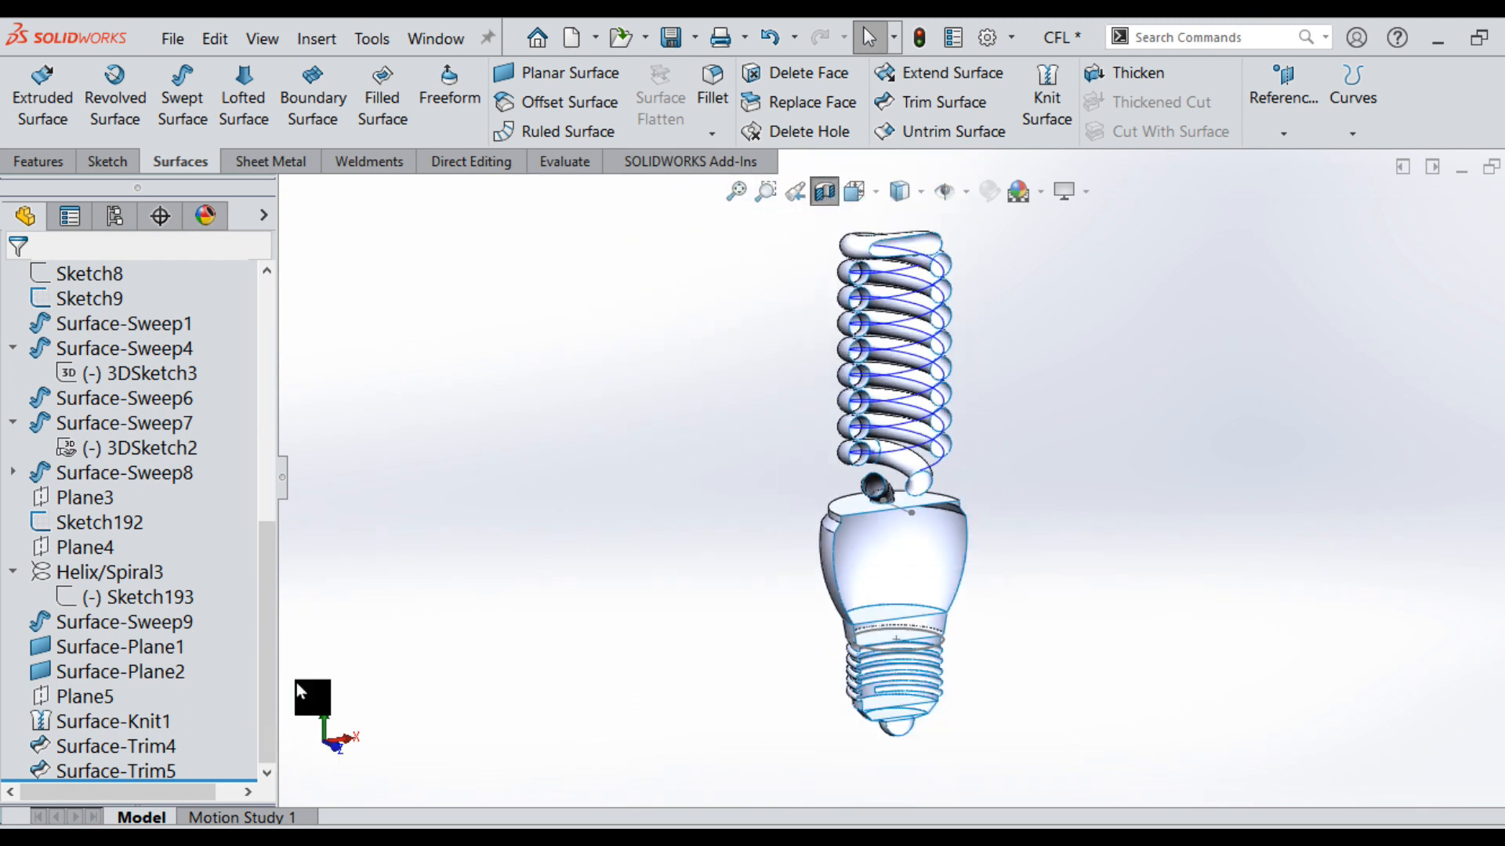
# Turn off the section view and show the bulb in the NEW configuration.
pyautogui.click(832, 198)
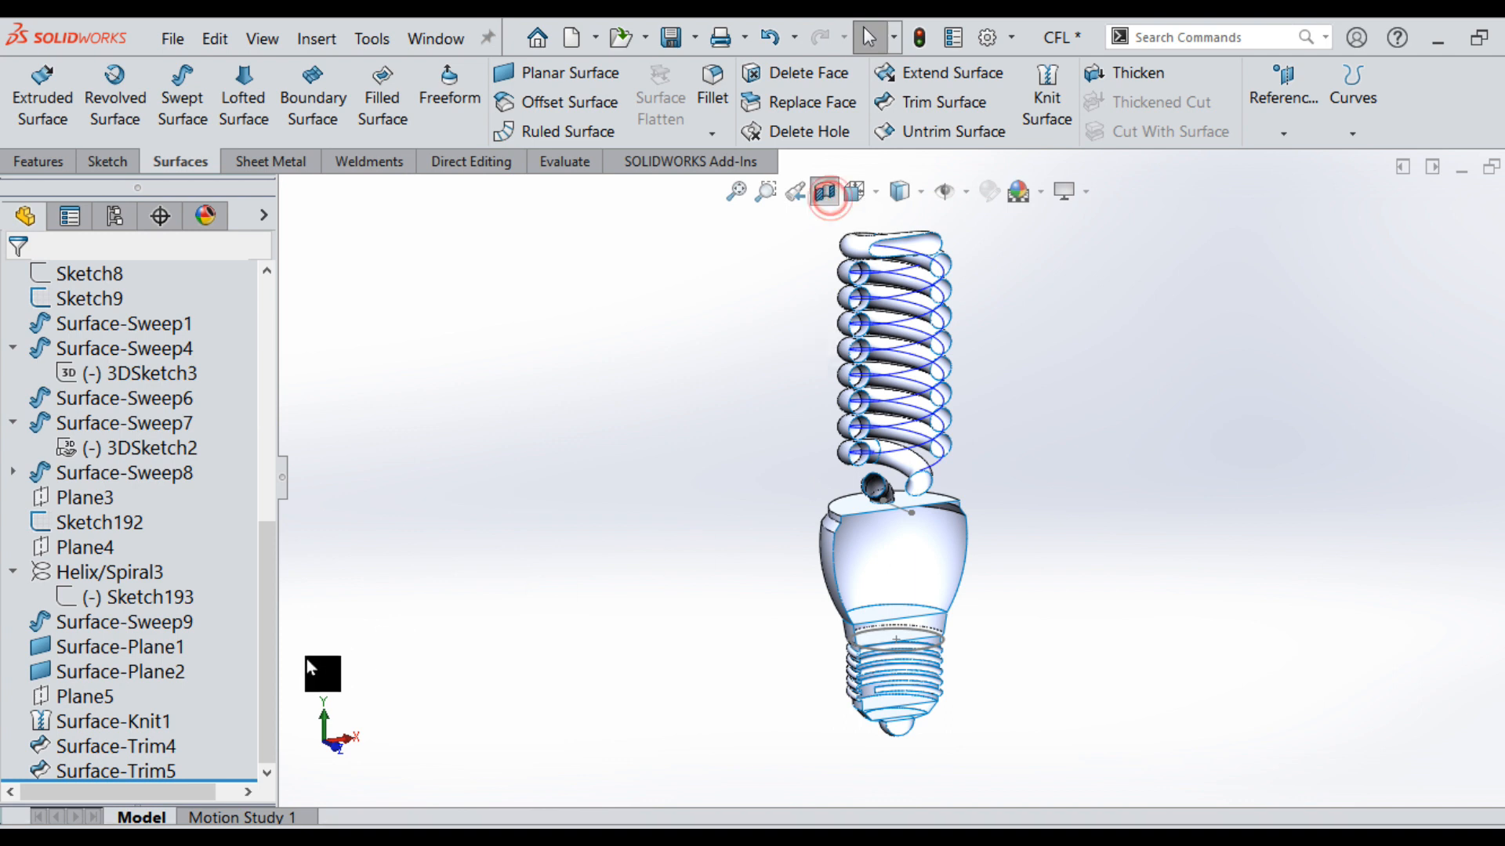
pyautogui.click(272, 608)
pyautogui.moveTo(1002, 543); pyautogui.dragTo(819, 530, button='middle')
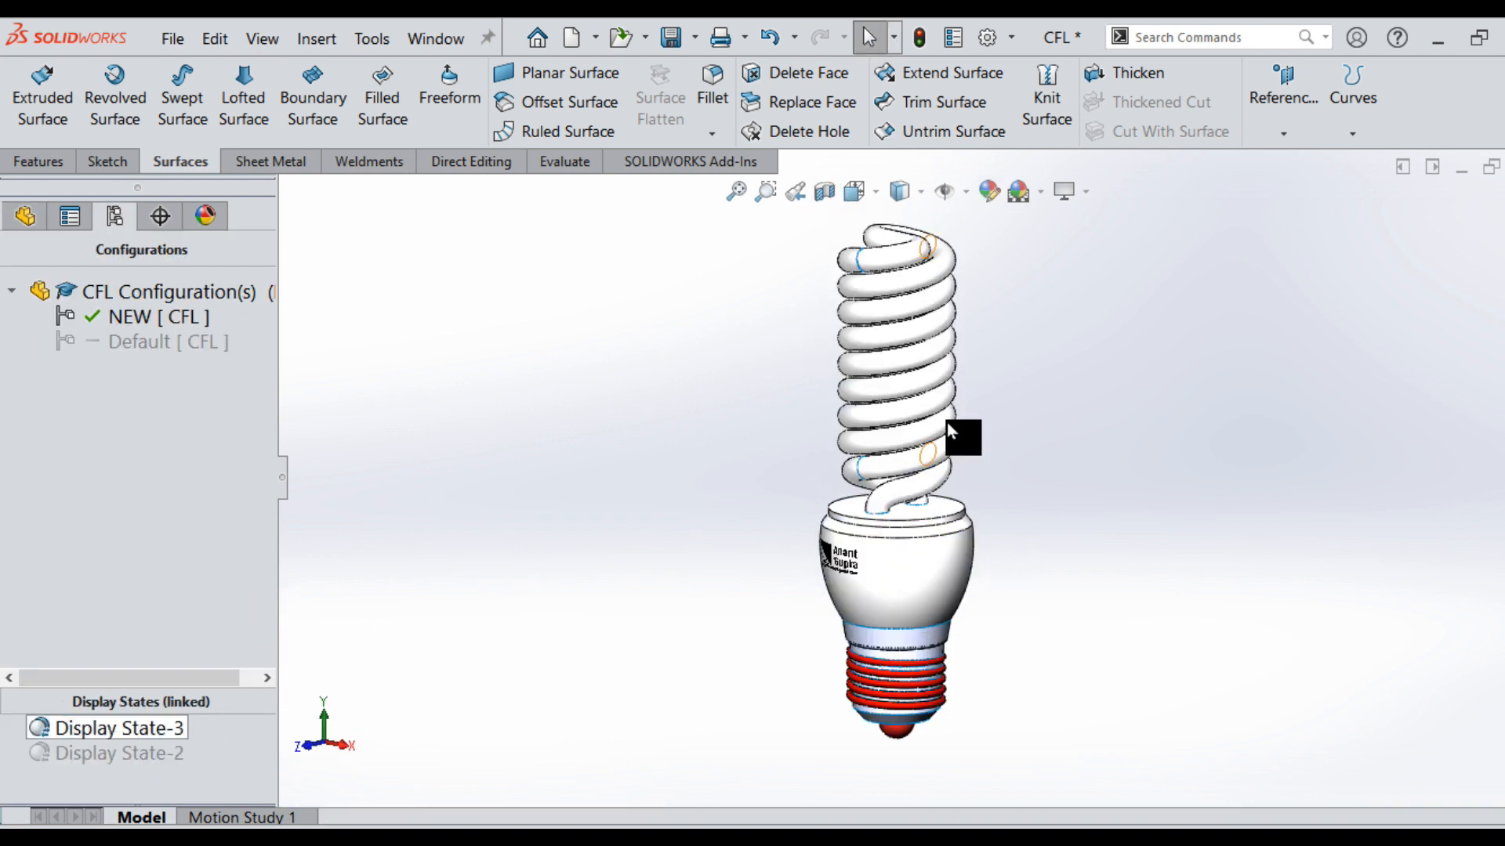
pyautogui.scroll(-3, 947, 445)
pyautogui.scroll(3, 861, 525)
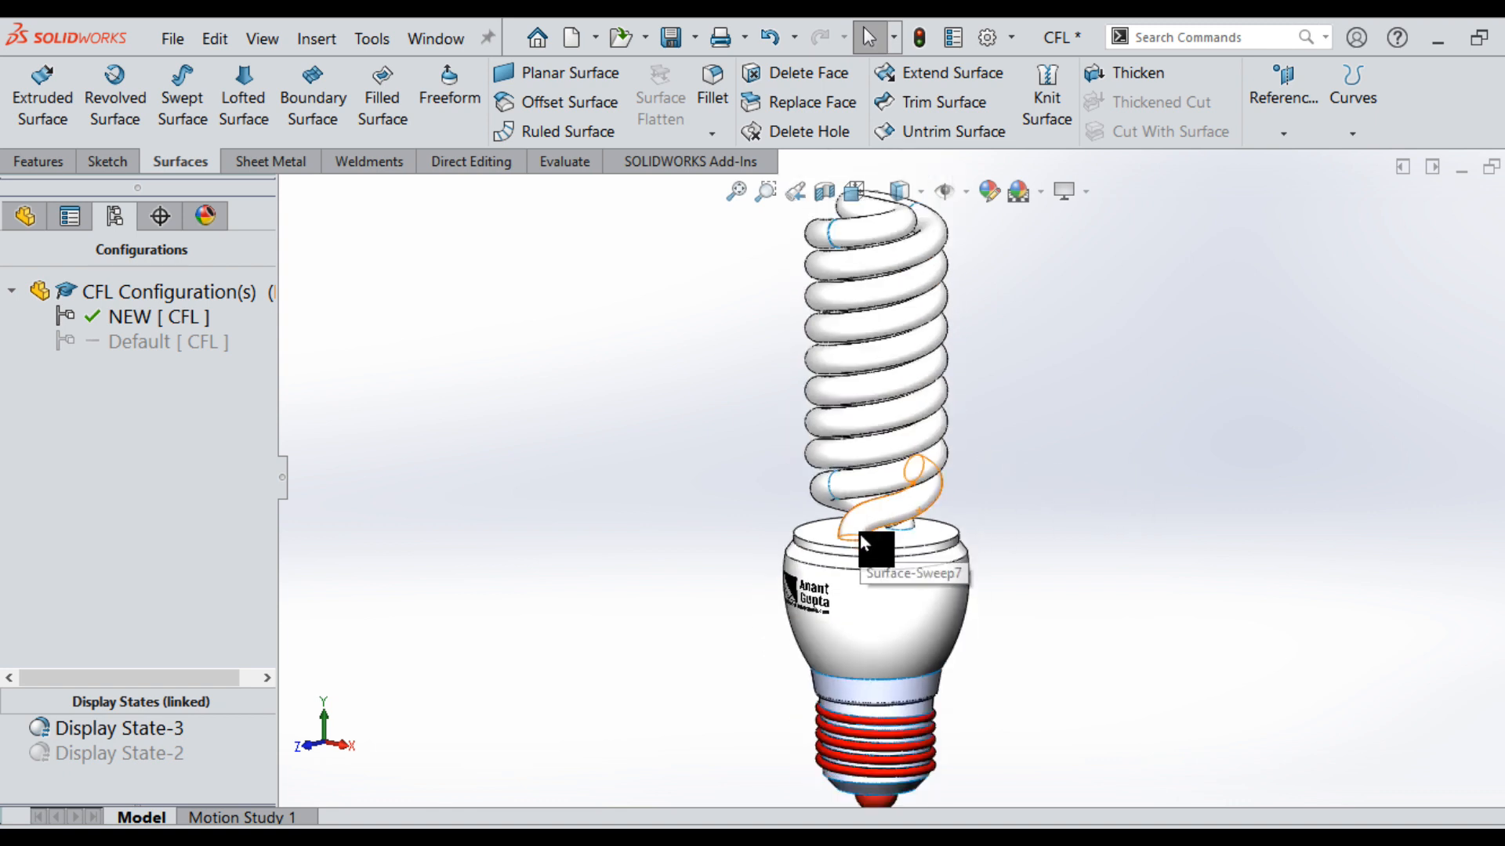
# Set the display style to shaded without edges.
pyautogui.moveTo(1056, 534); pyautogui.dragTo(1060, 533, button='middle')
pyautogui.click(921, 192)
pyautogui.click(900, 260)
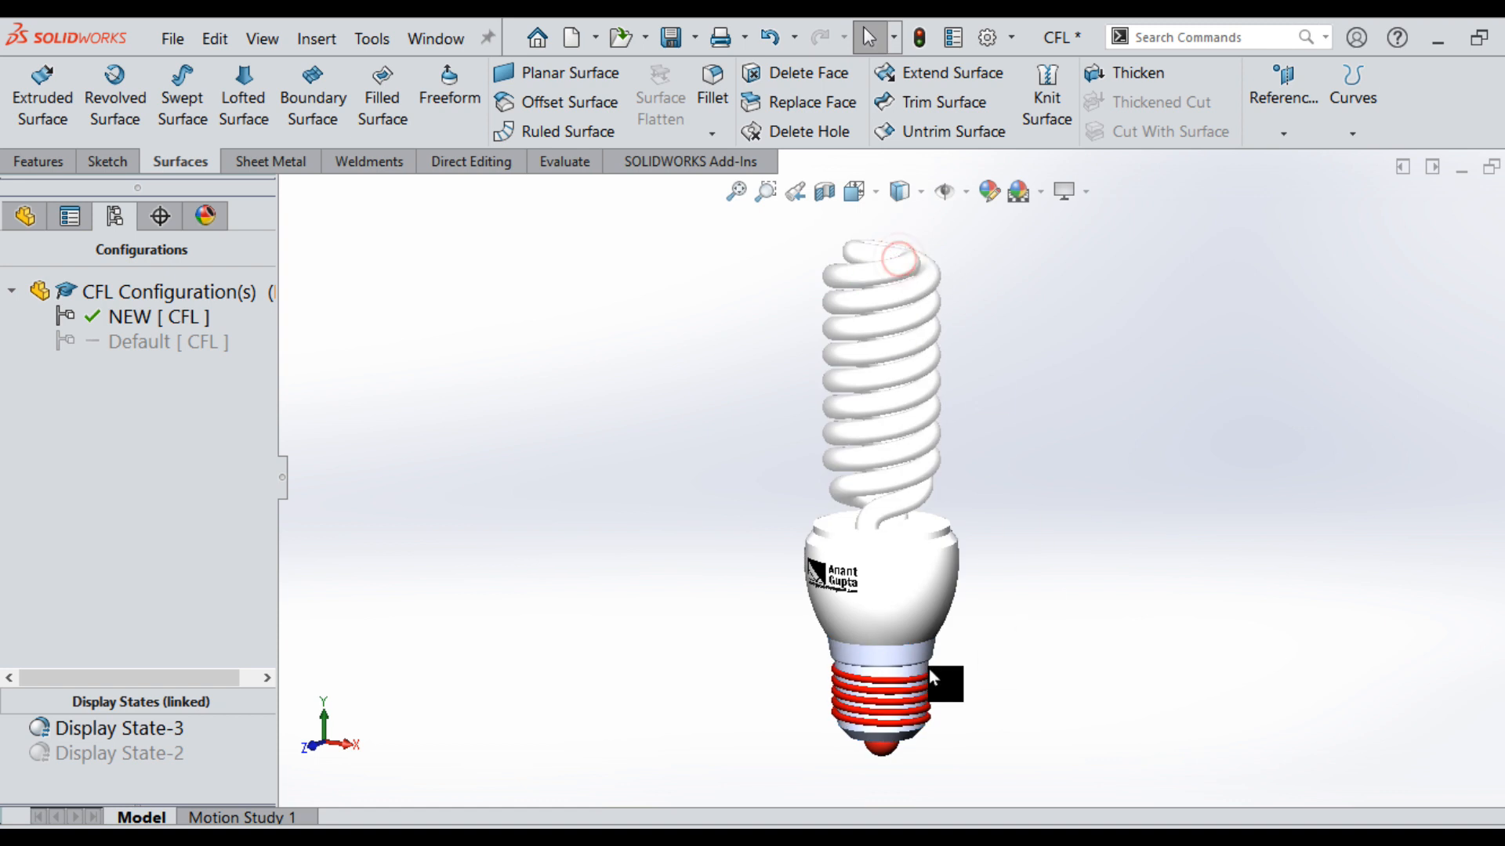
# Examine the finished bulb from all sides, including the logo on the body, the red screw thread and the spiral tubes.
pyautogui.moveTo(869, 520); pyautogui.dragTo(989, 523, button='middle')
pyautogui.moveTo(1221, 564); pyautogui.dragTo(1503, 552, button='middle')
pyautogui.moveTo(1295, 584); pyautogui.dragTo(345, 475, button='middle')
pyautogui.scroll(-4, 1046, 735)
pyautogui.scroll(3, 695, 519)
pyautogui.scroll(-4, 677, 466)
pyautogui.scroll(-1, 1147, 469)
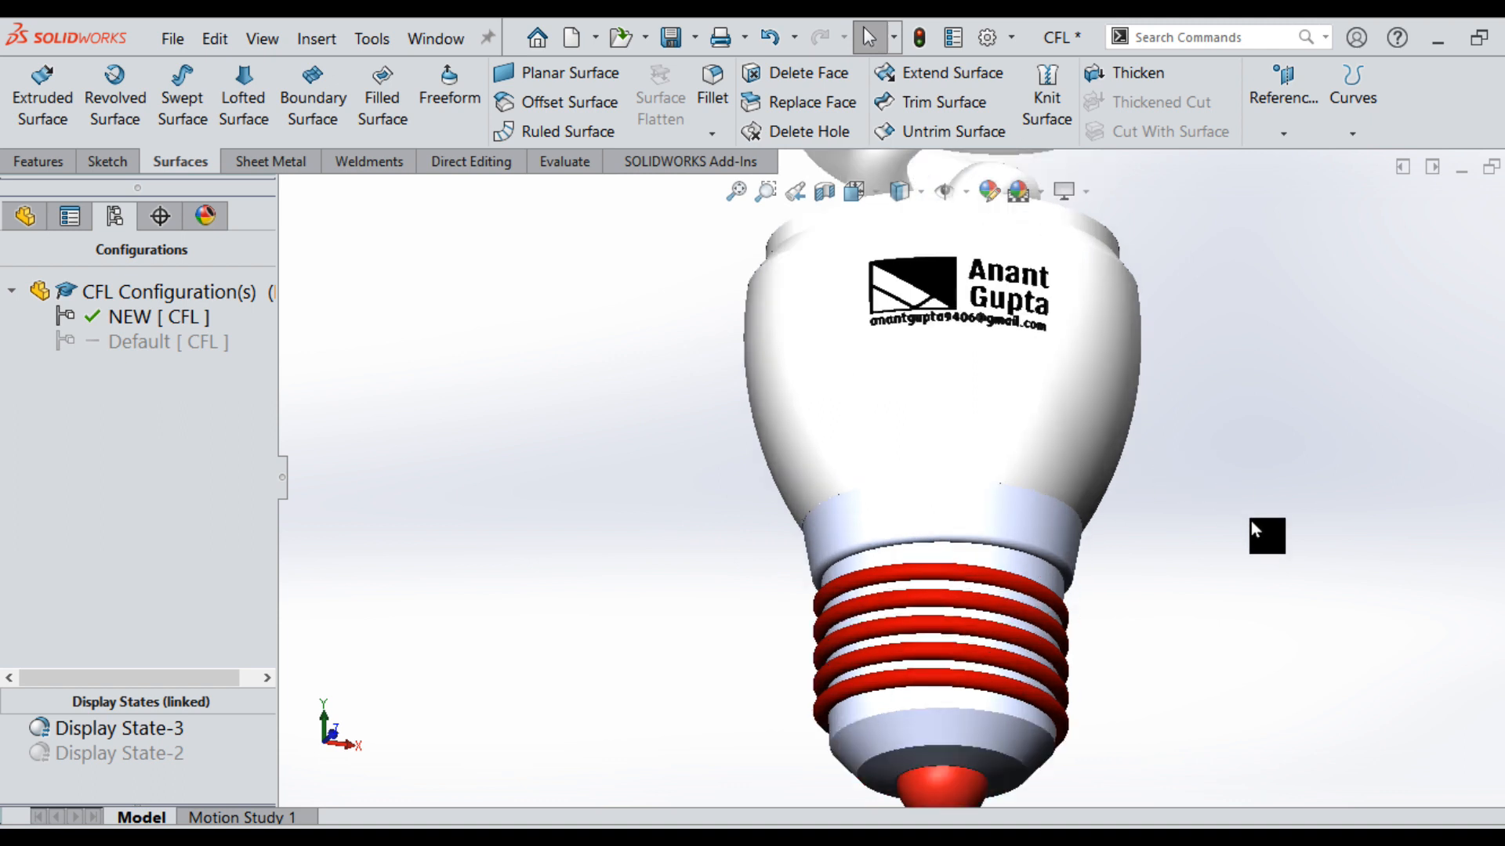
pyautogui.moveTo(1250, 521); pyautogui.dragTo(1198, 535, button='middle')
pyautogui.scroll(3, 1173, 611)
pyautogui.scroll(-2, 1129, 650)
pyautogui.moveTo(1102, 604); pyautogui.dragTo(901, 615, button='middle')
pyautogui.scroll(3, 1370, 531)
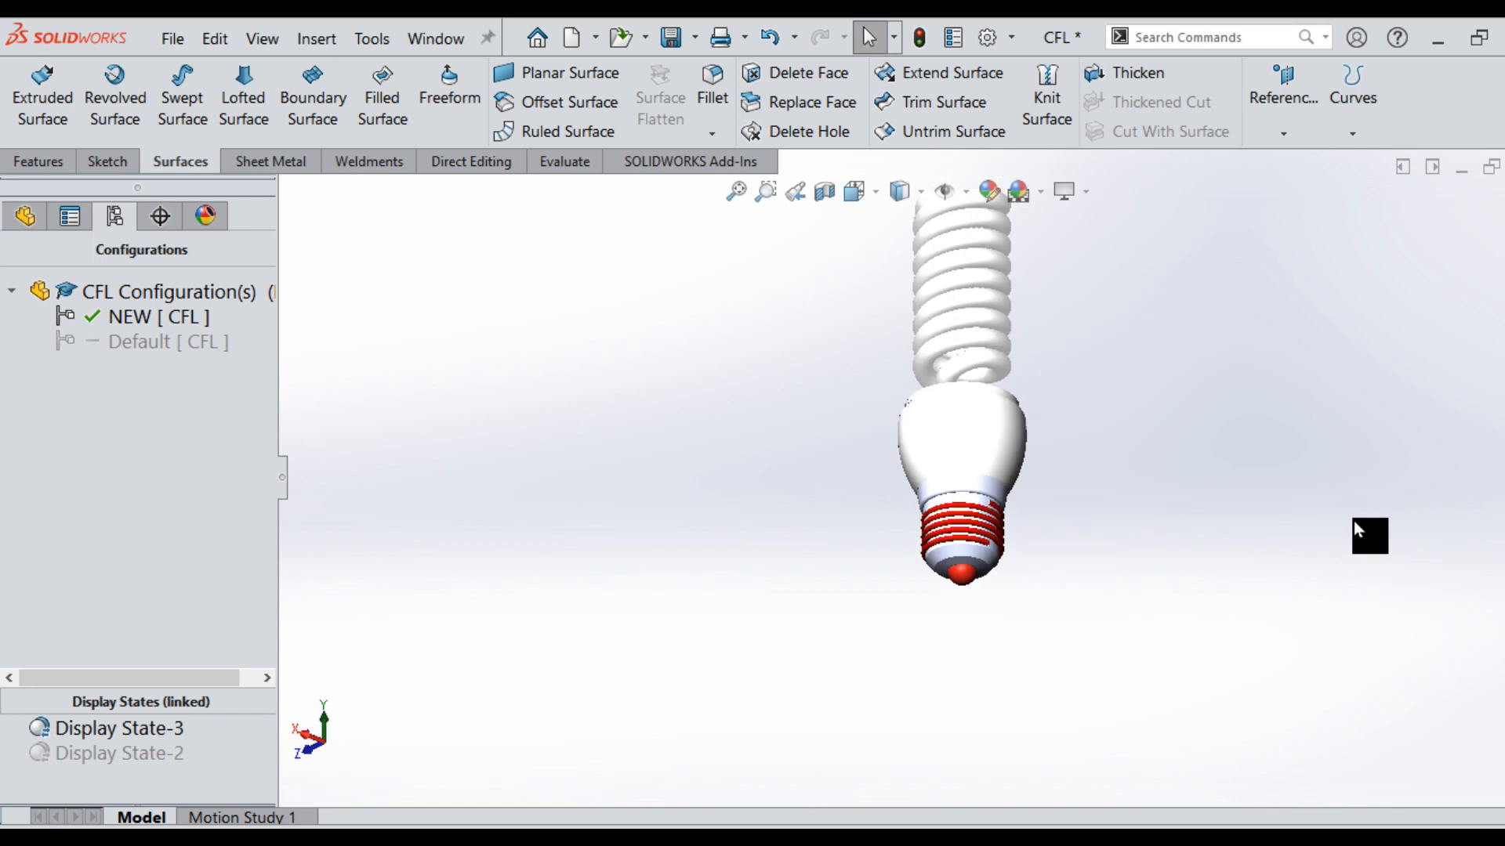
pyautogui.scroll(2, 1145, 360)
pyautogui.scroll(-4, 1022, 388)
pyautogui.moveTo(1022, 387); pyautogui.dragTo(979, 549, button='middle')
# Cut the bulb with a section view on the Front plane at 0.00 mm offset and inspect the sectioned tubes and screw base.
pyautogui.click(856, 193)
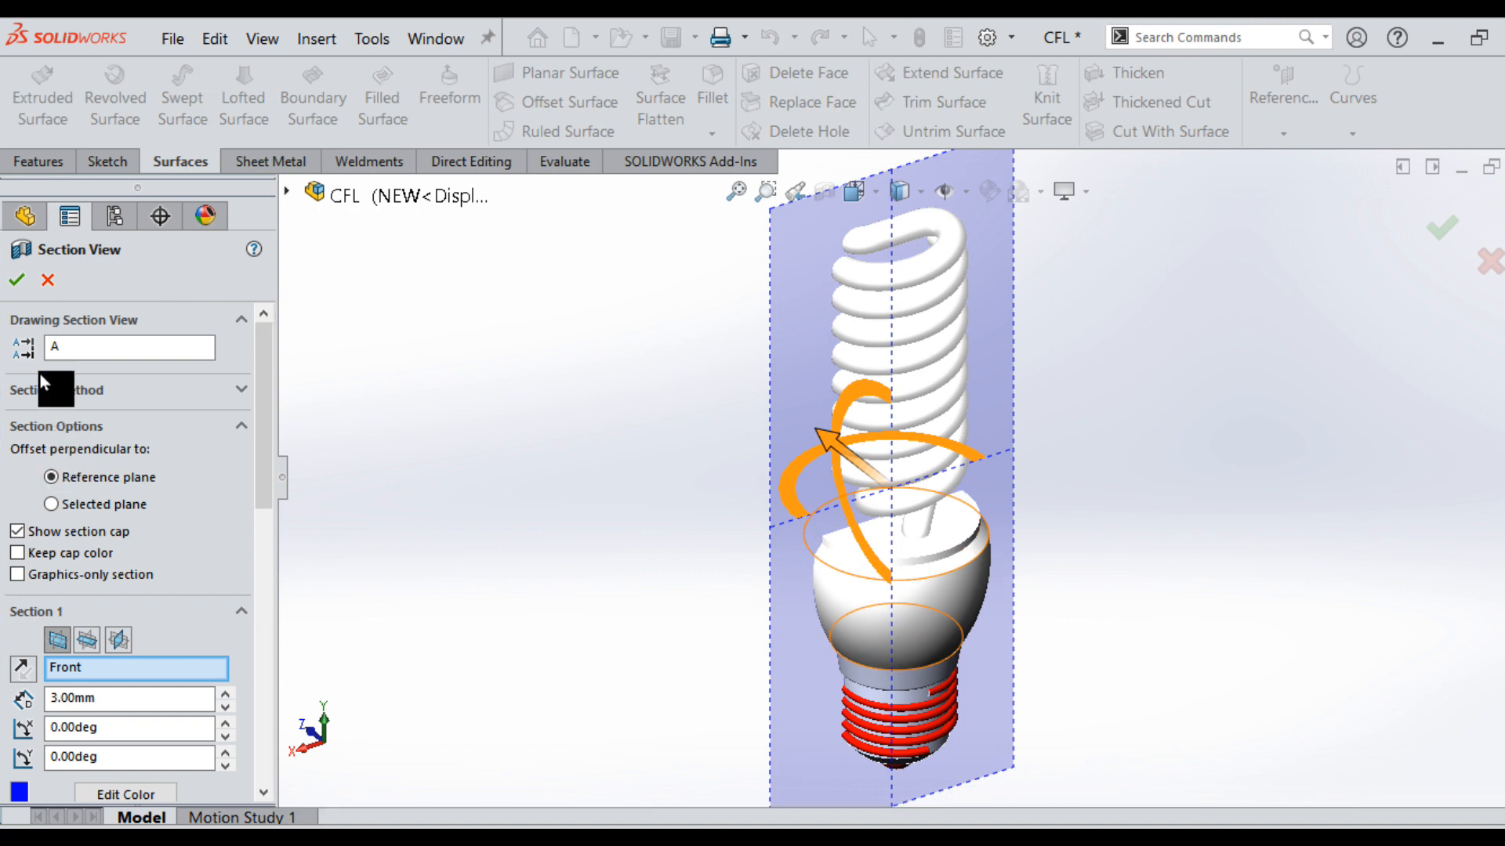
pyautogui.click(98, 648)
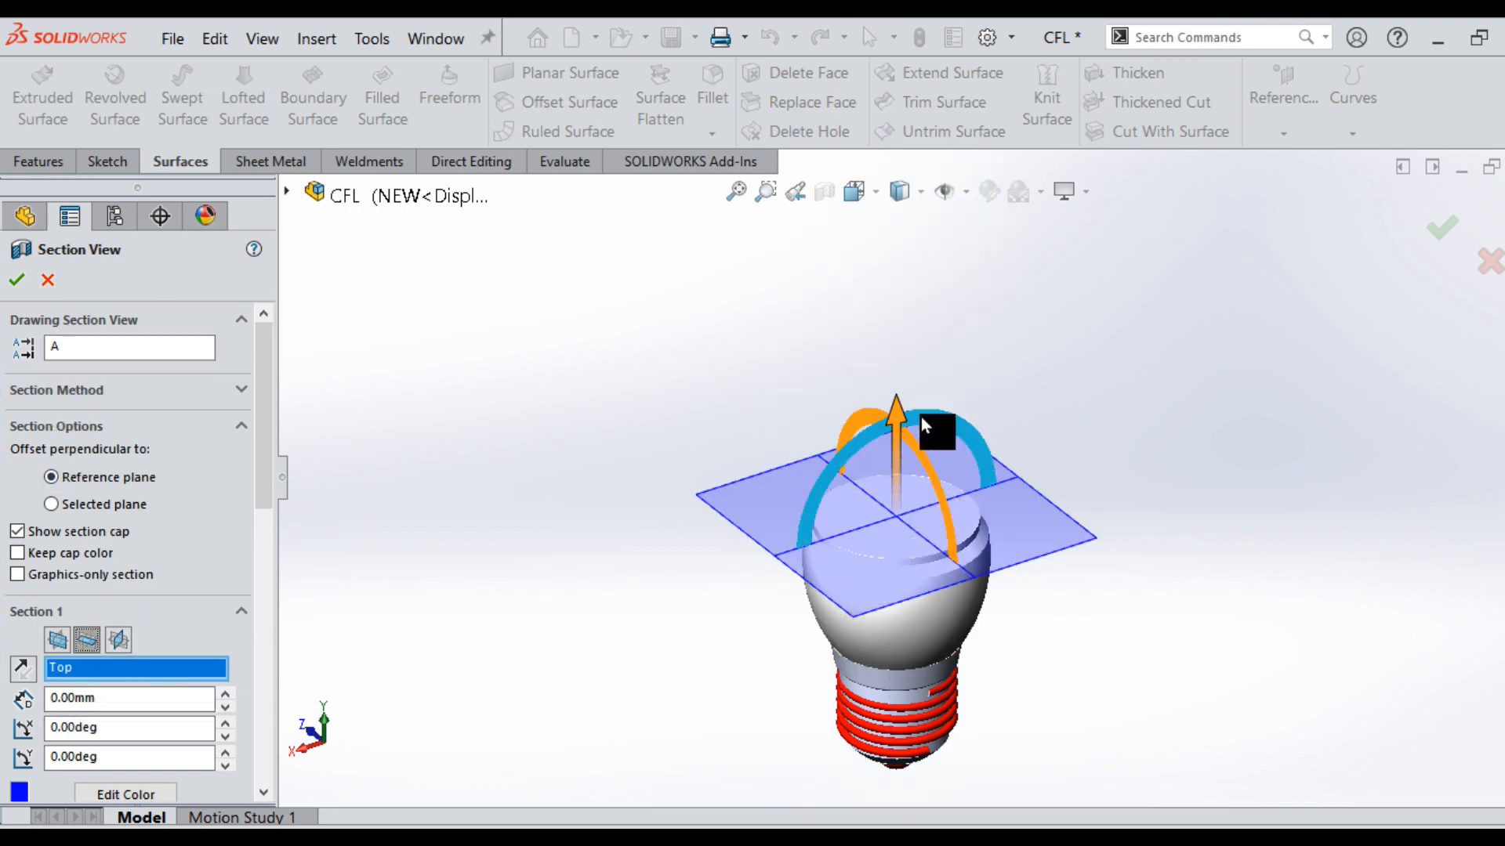
pyautogui.moveTo(895, 408); pyautogui.dragTo(923, 127)
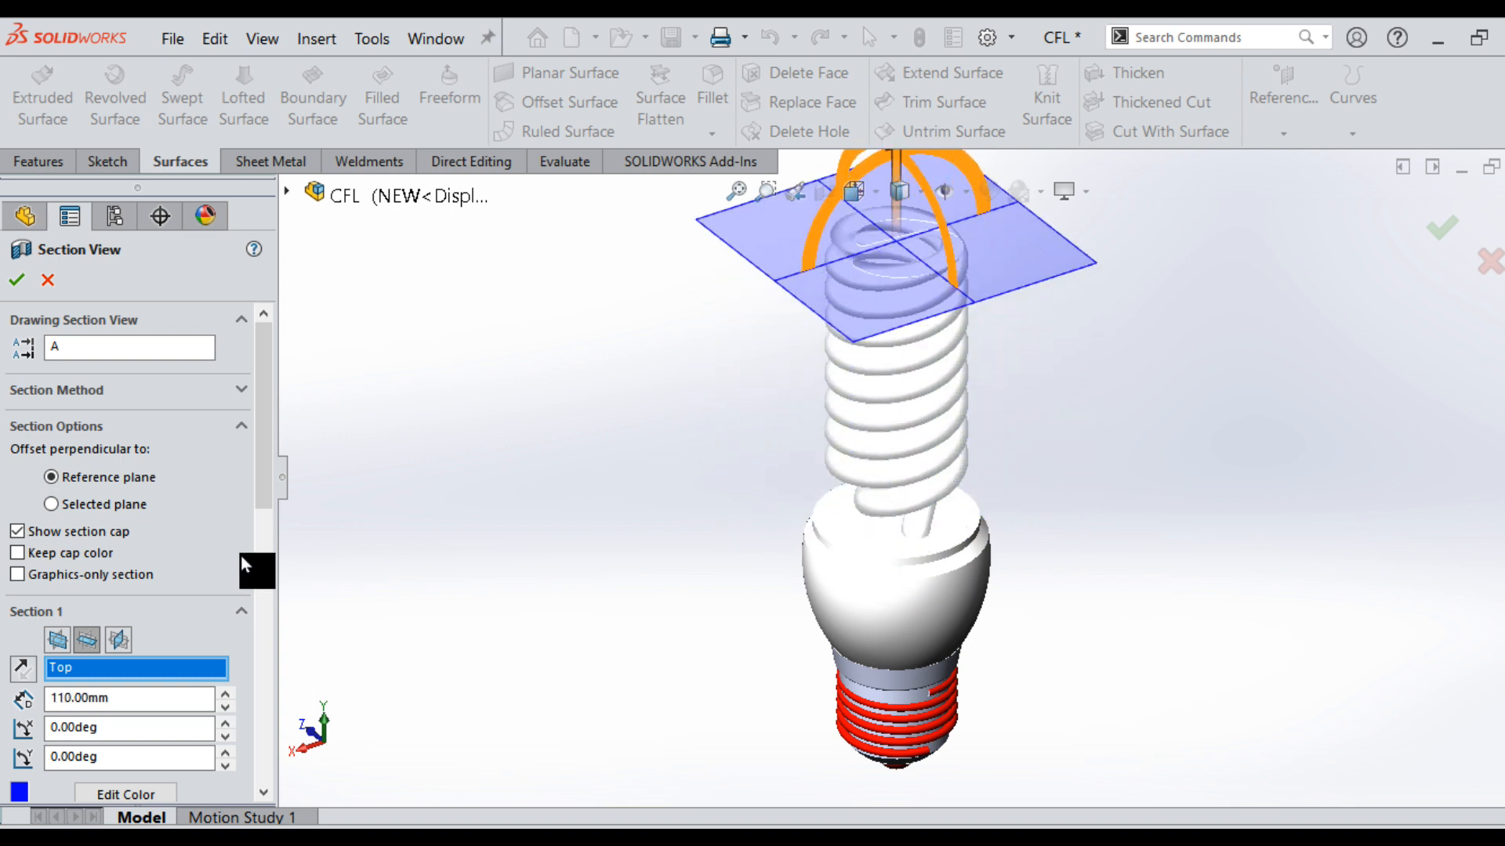
pyautogui.click(57, 637)
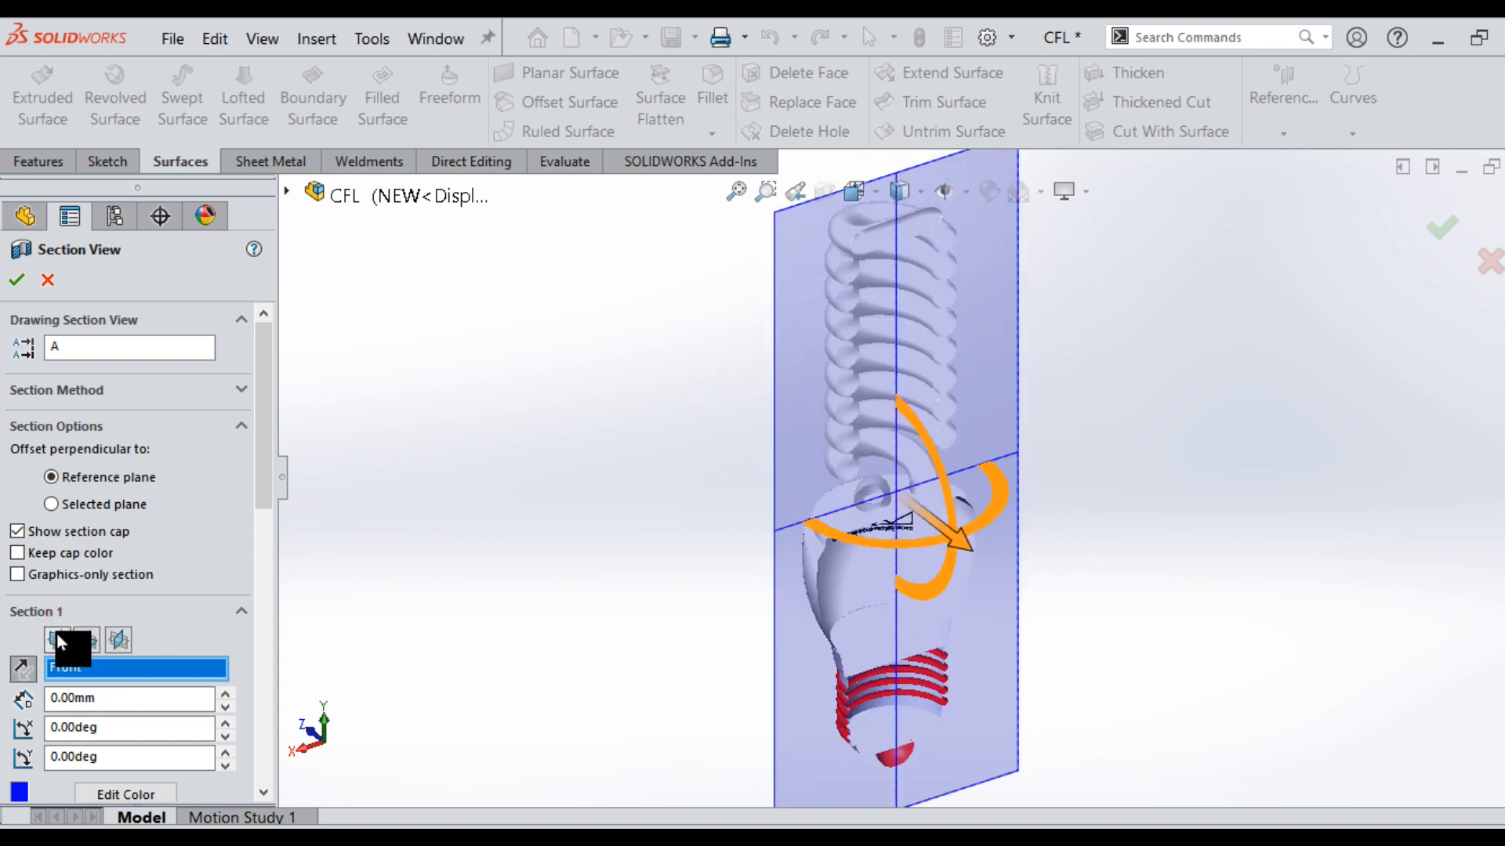
pyautogui.click(23, 279)
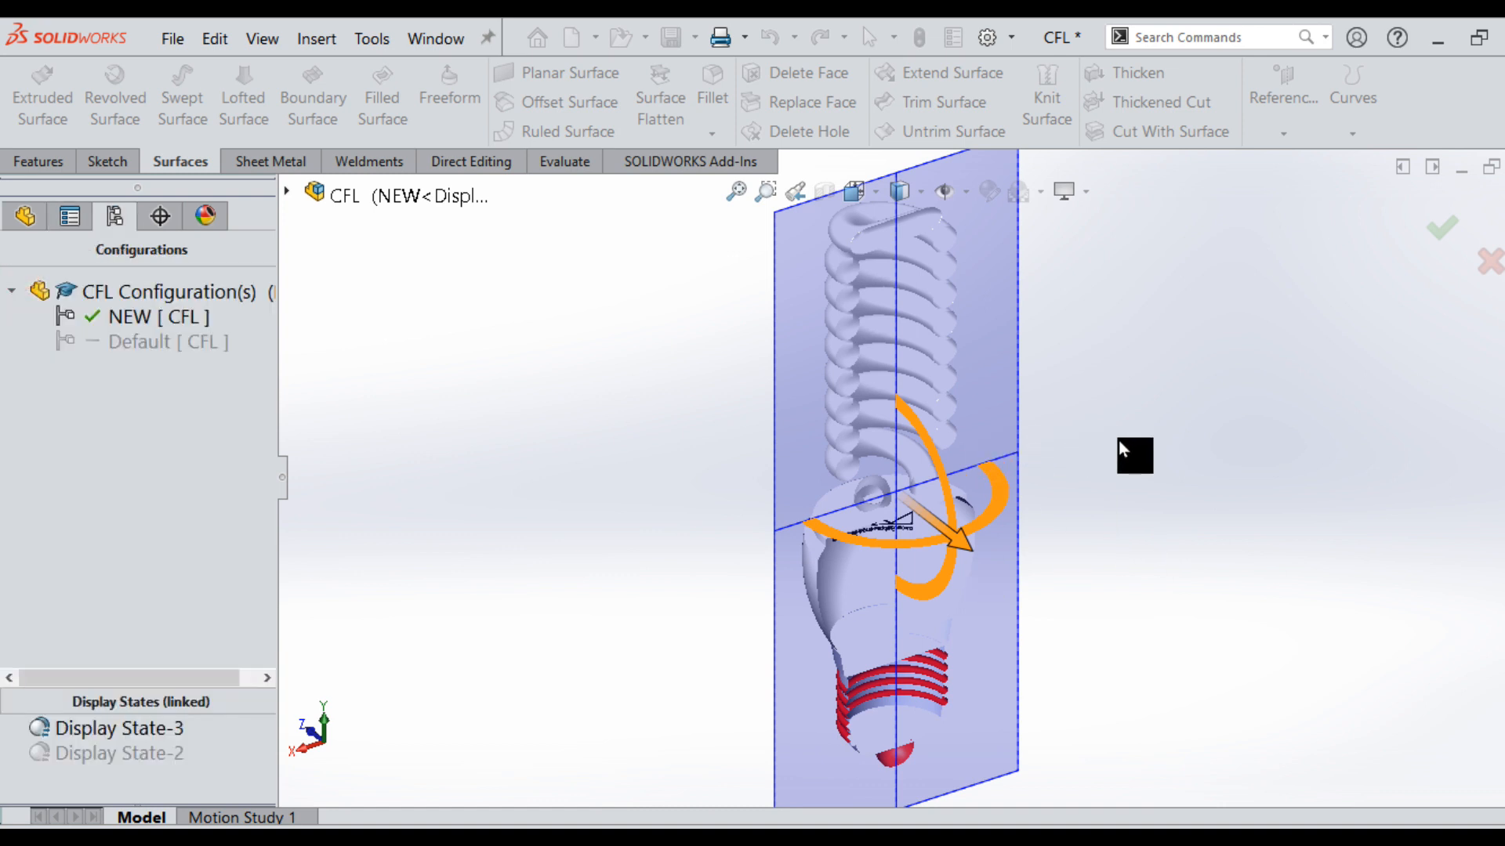
pyautogui.scroll(-3, 917, 615)
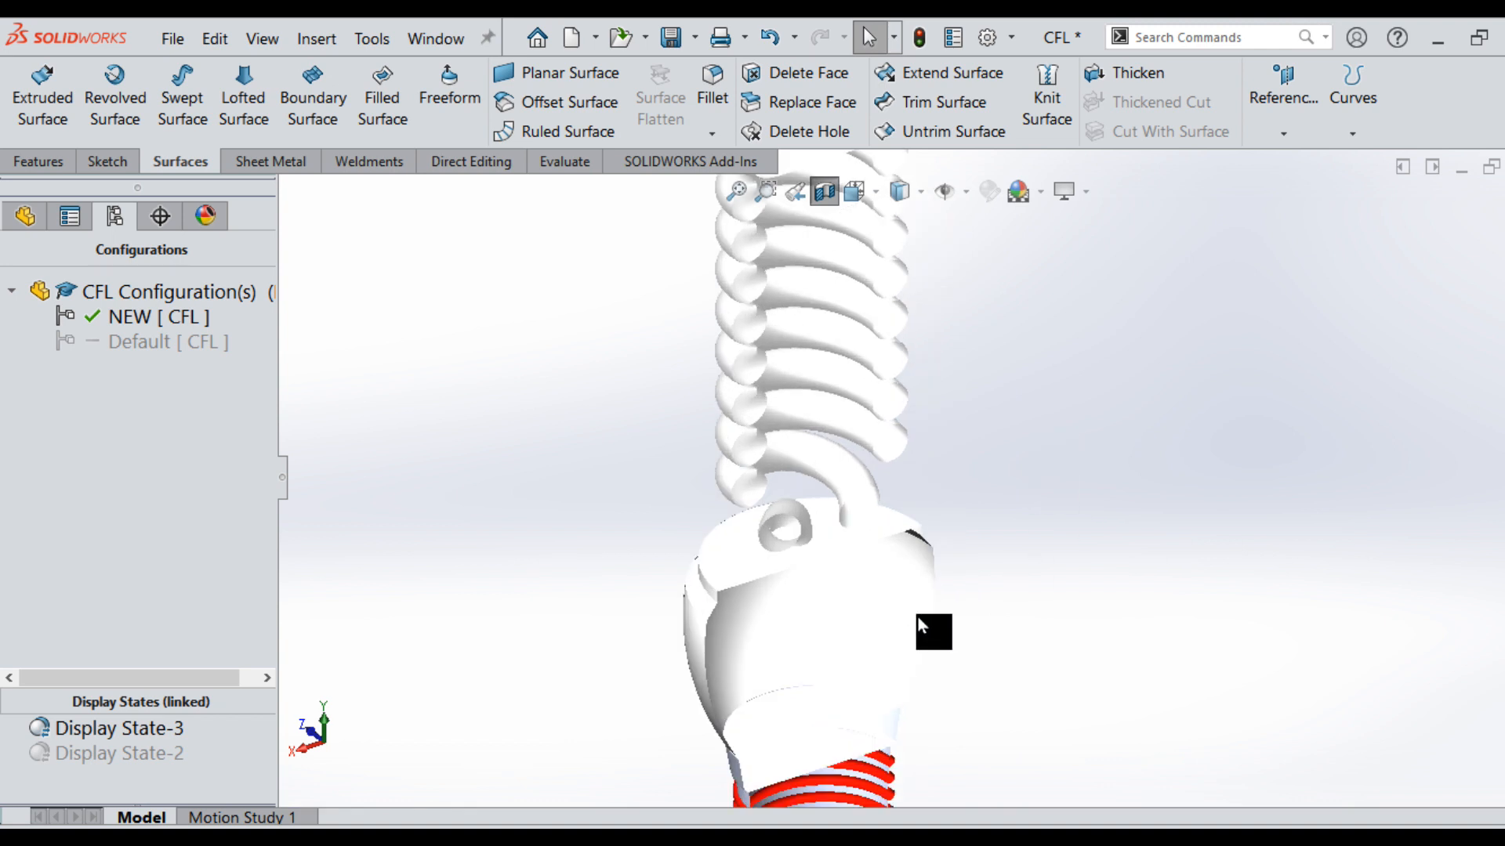
pyautogui.scroll(-3, 913, 650)
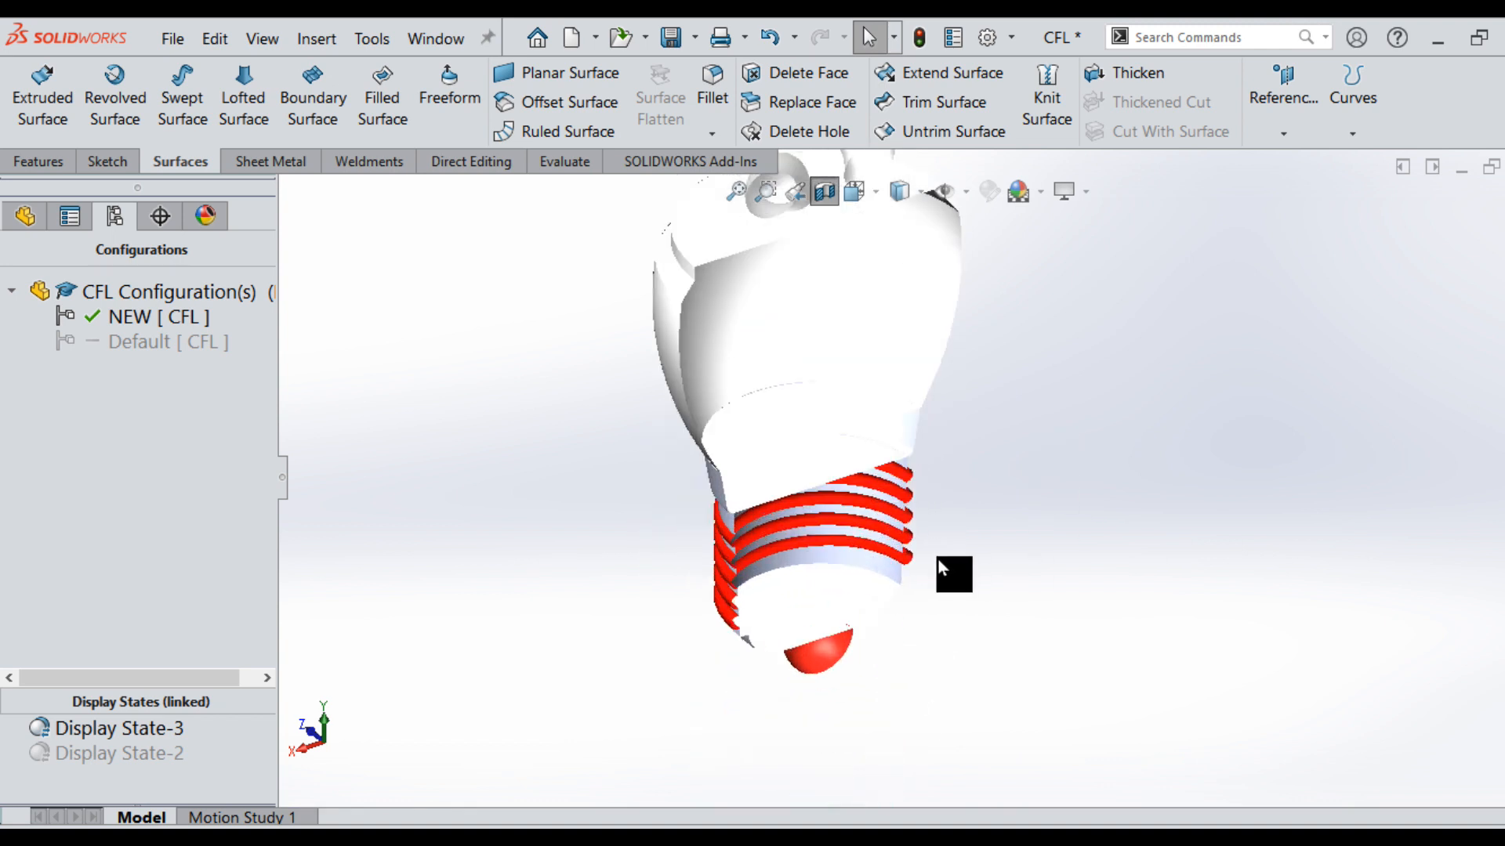
pyautogui.moveTo(906, 519); pyautogui.dragTo(789, 505, button='middle')
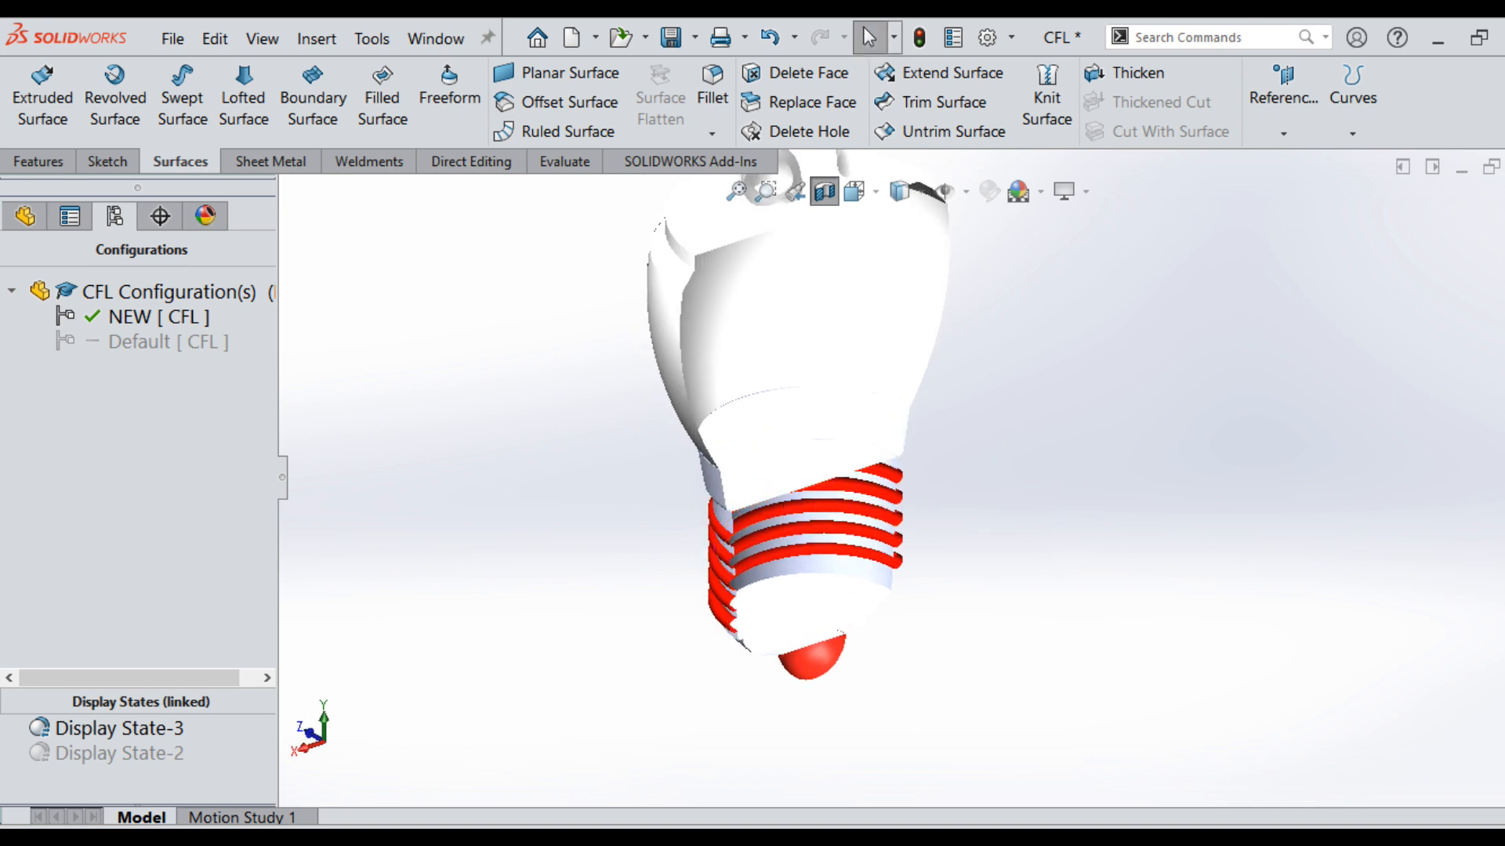
# Apply the Reflective Floor Black scene from the Studio Scenes to the model.
pyautogui.click(1494, 357)
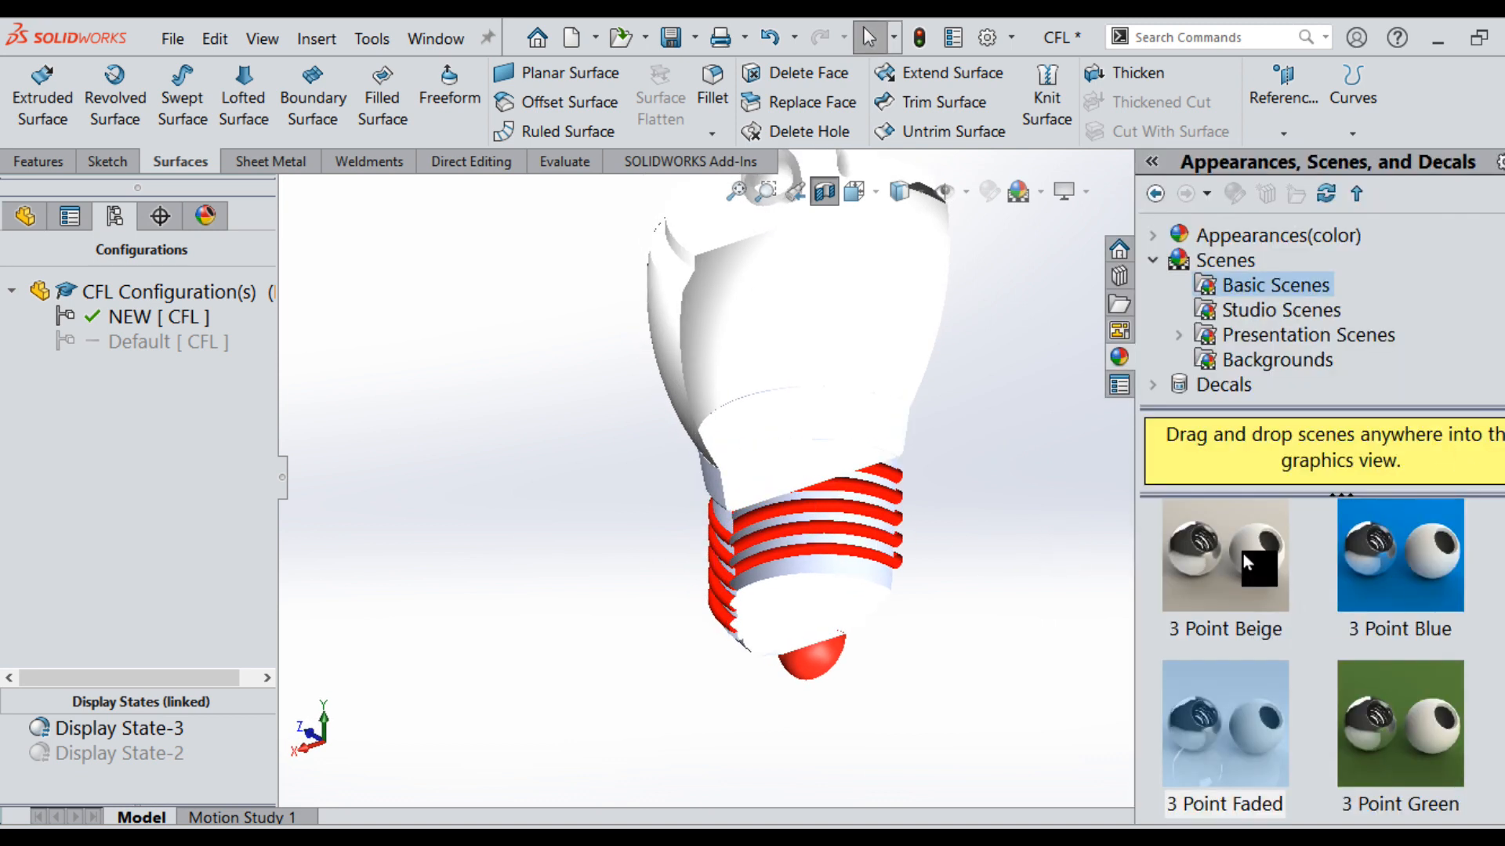
pyautogui.click(1273, 315)
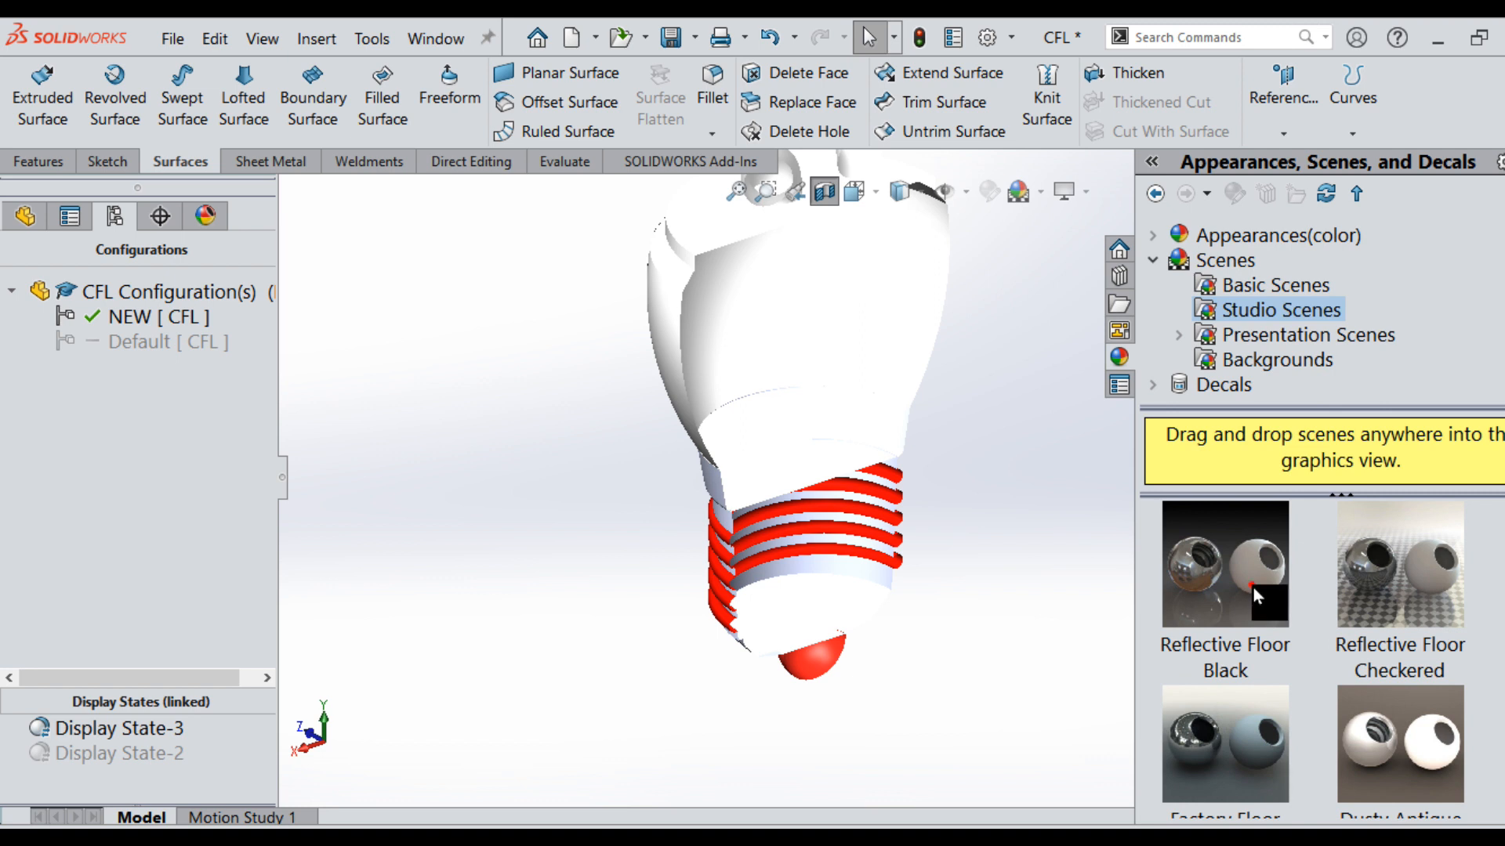
pyautogui.doubleClick(1253, 587)
pyautogui.scroll(4, 918, 514)
pyautogui.scroll(-3, 827, 392)
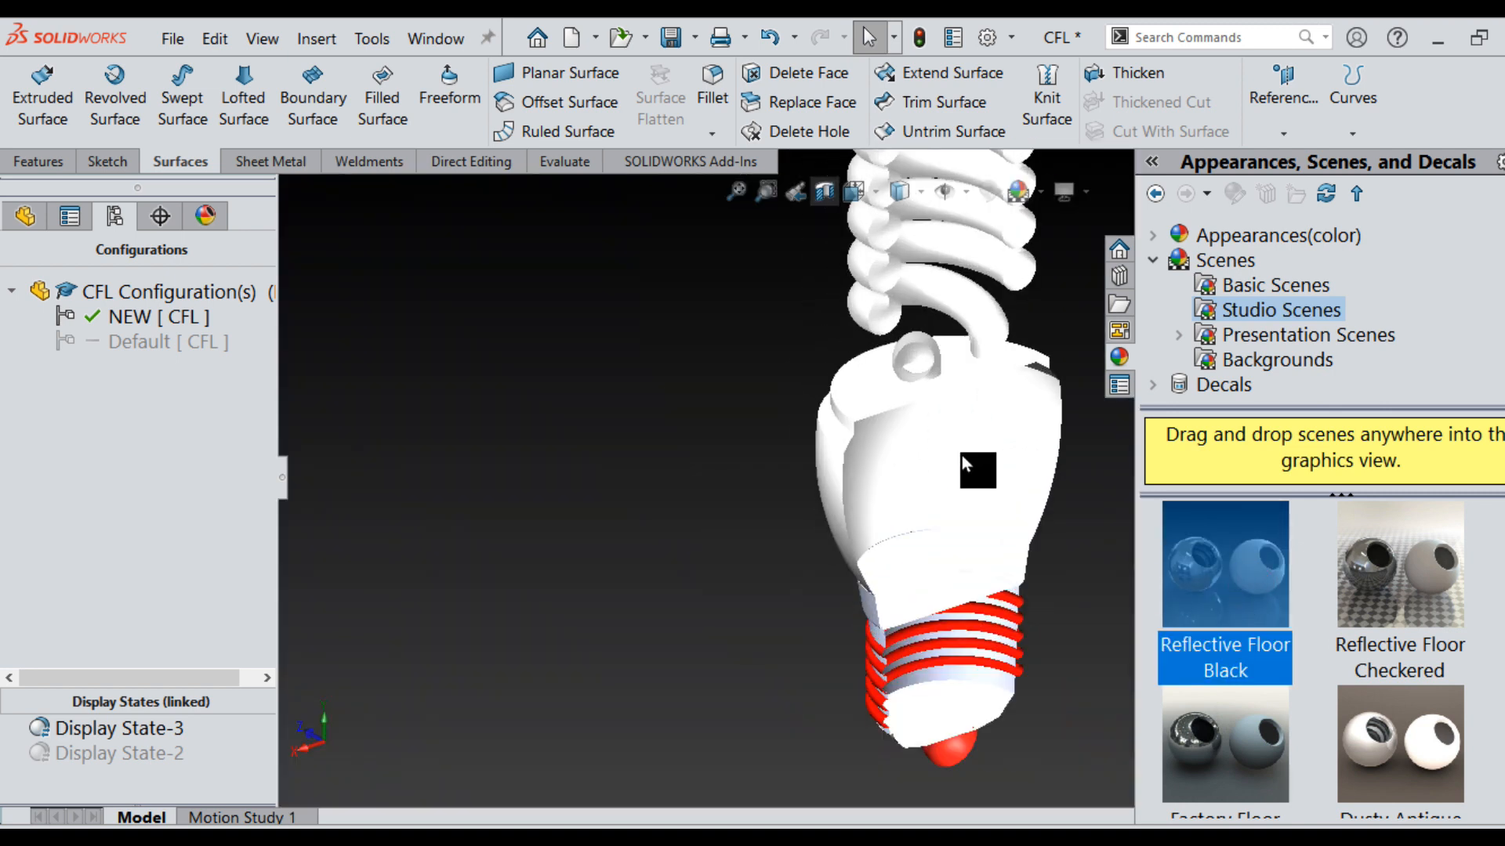
# Turn off the section view and show the complete bulb against the black scene.
pyautogui.moveTo(981, 502); pyautogui.dragTo(975, 549, button='middle')
pyautogui.scroll(3, 962, 483)
pyautogui.scroll(-2, 946, 384)
pyautogui.scroll(1, 949, 377)
pyautogui.scroll(-2, 950, 375)
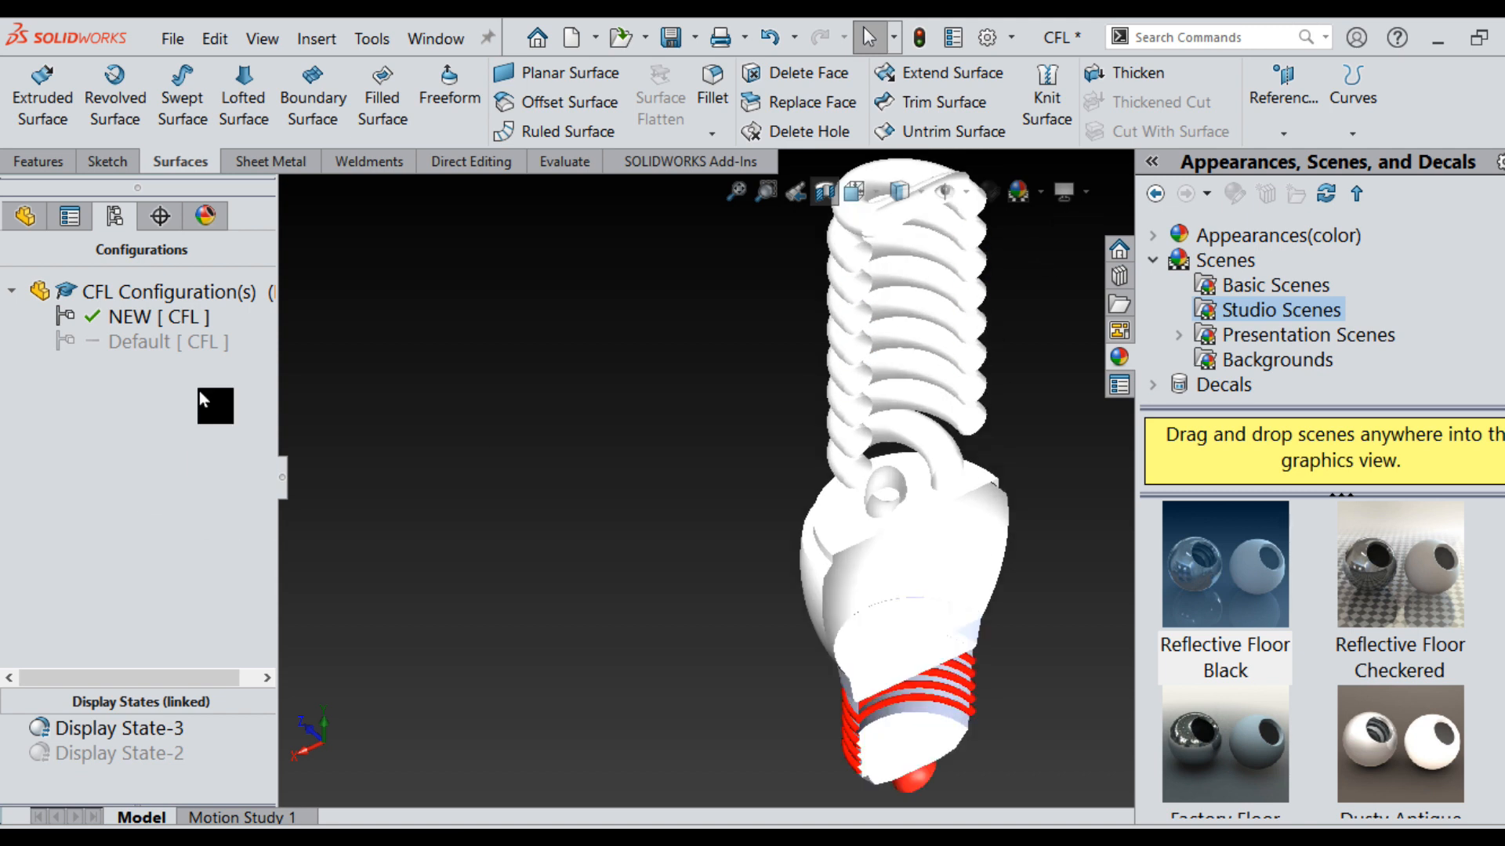
pyautogui.click(828, 193)
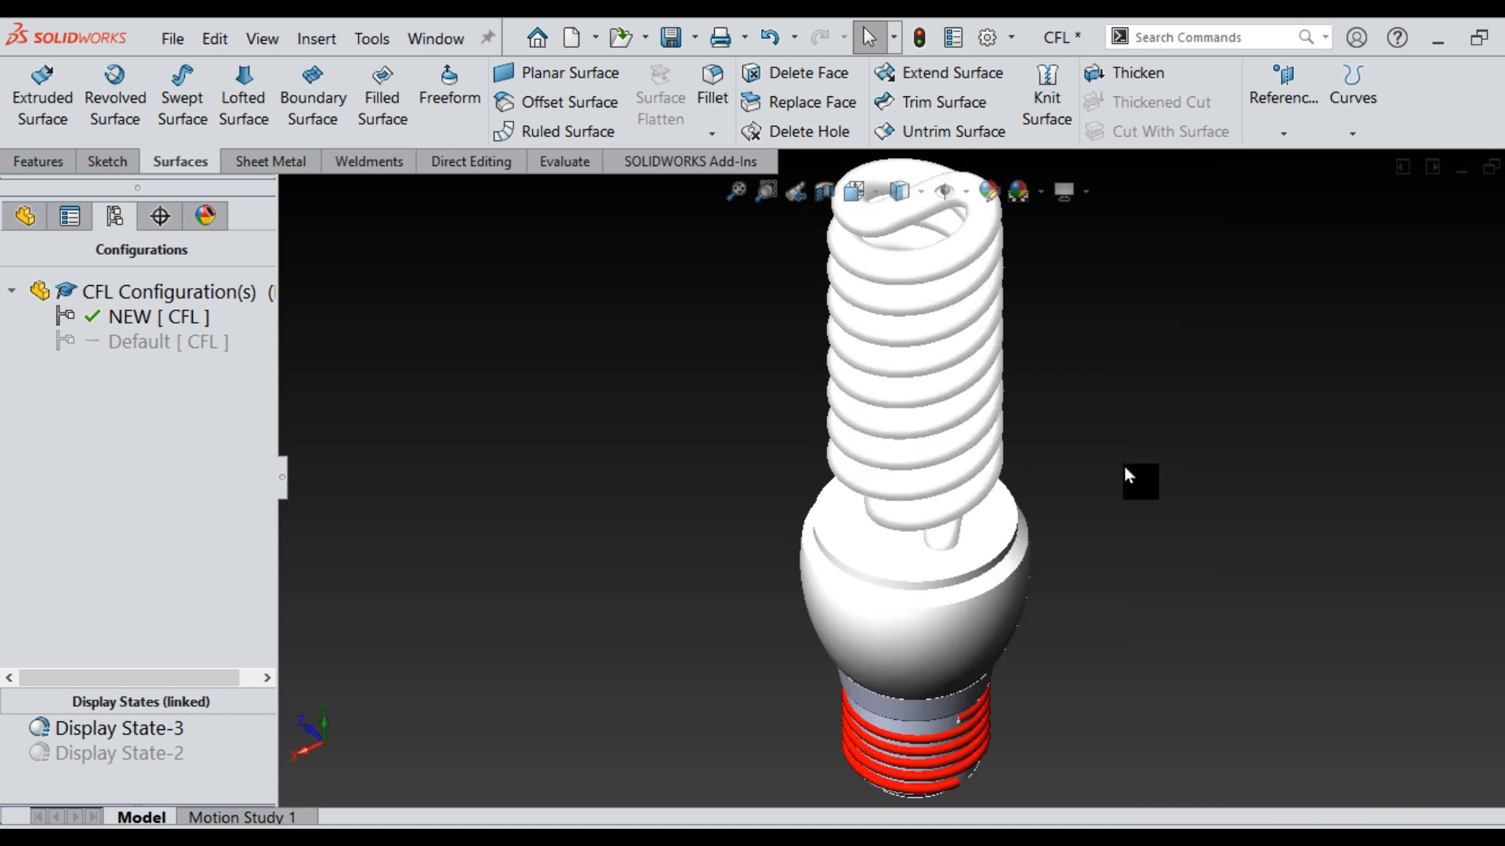
pyautogui.scroll(-2, 1032, 406)
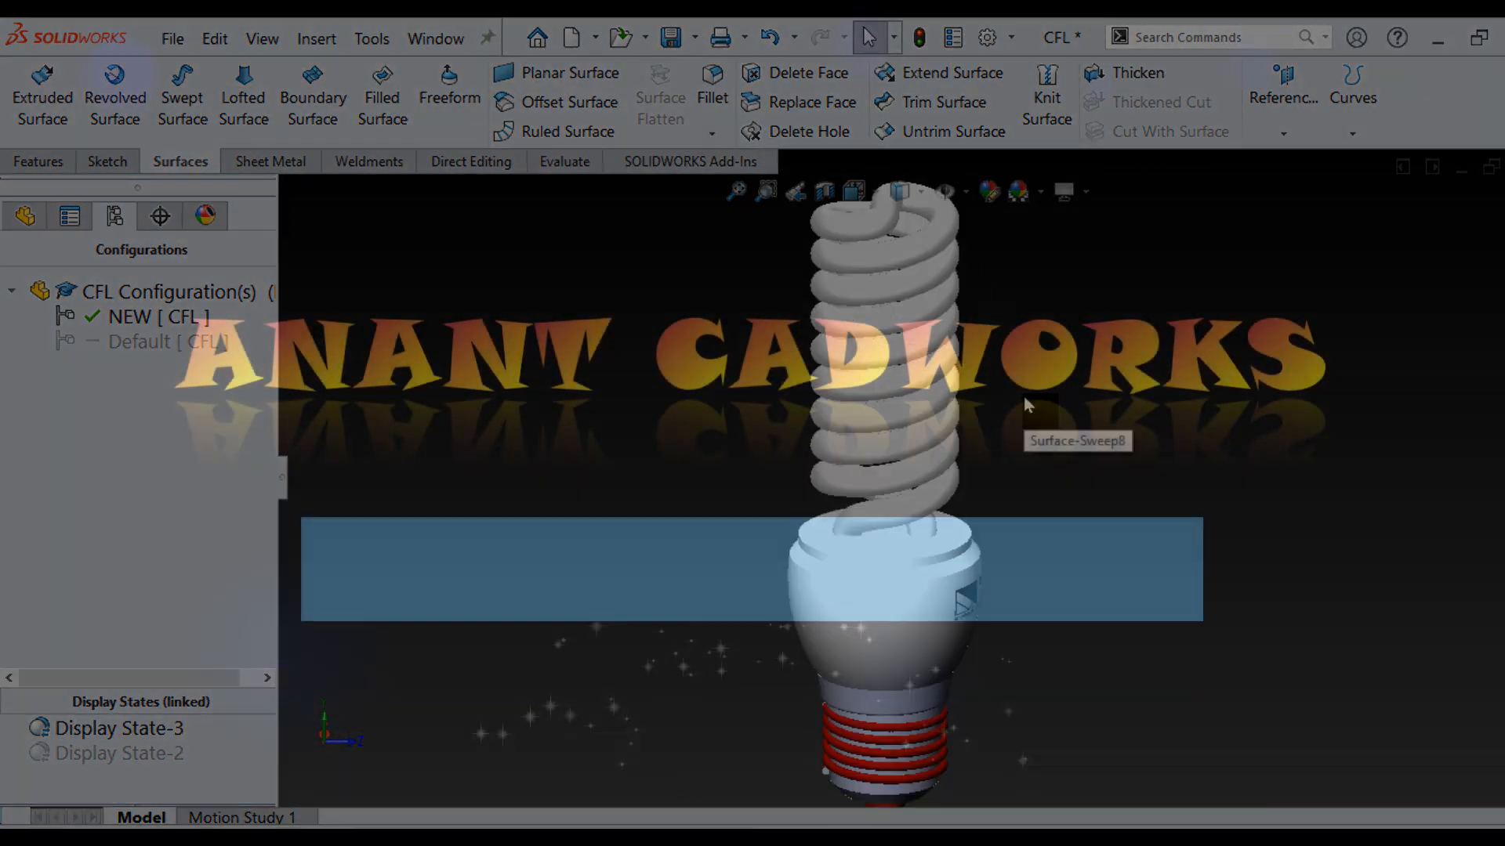